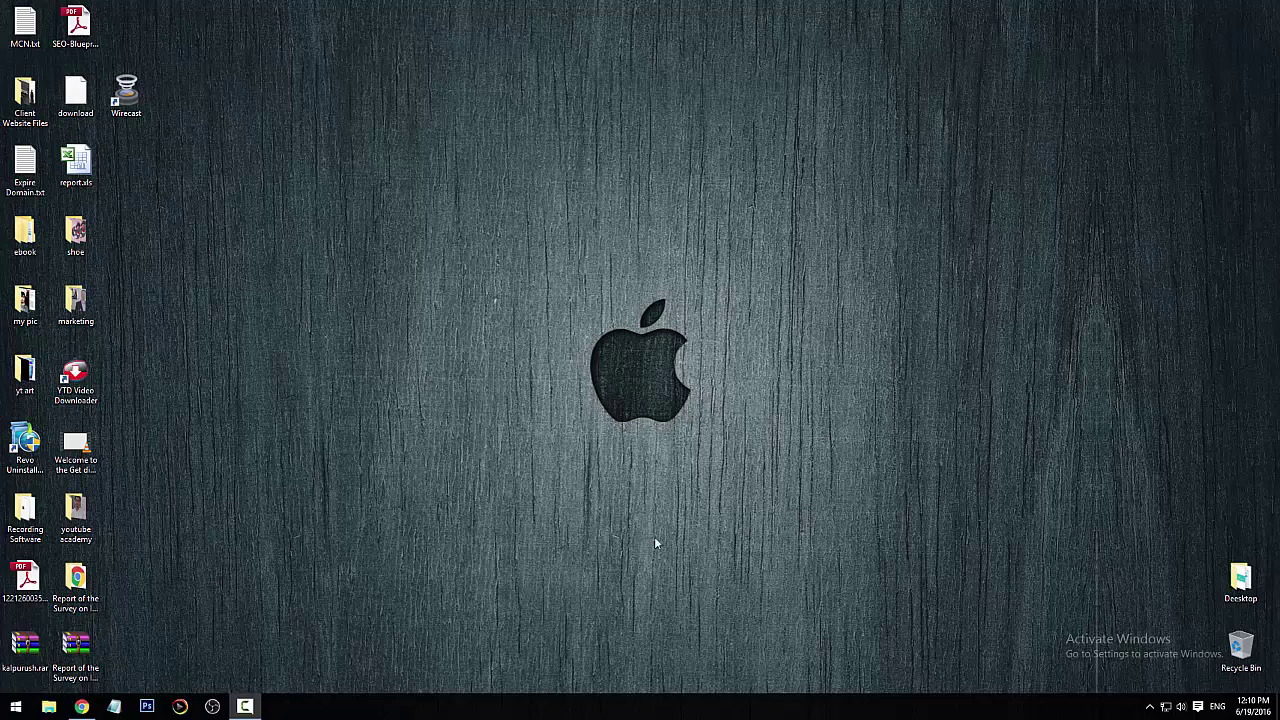
Reload reviewport.net to confirm it still shows an empty directory listing, then return to WordPress.org
left_click(81, 706)
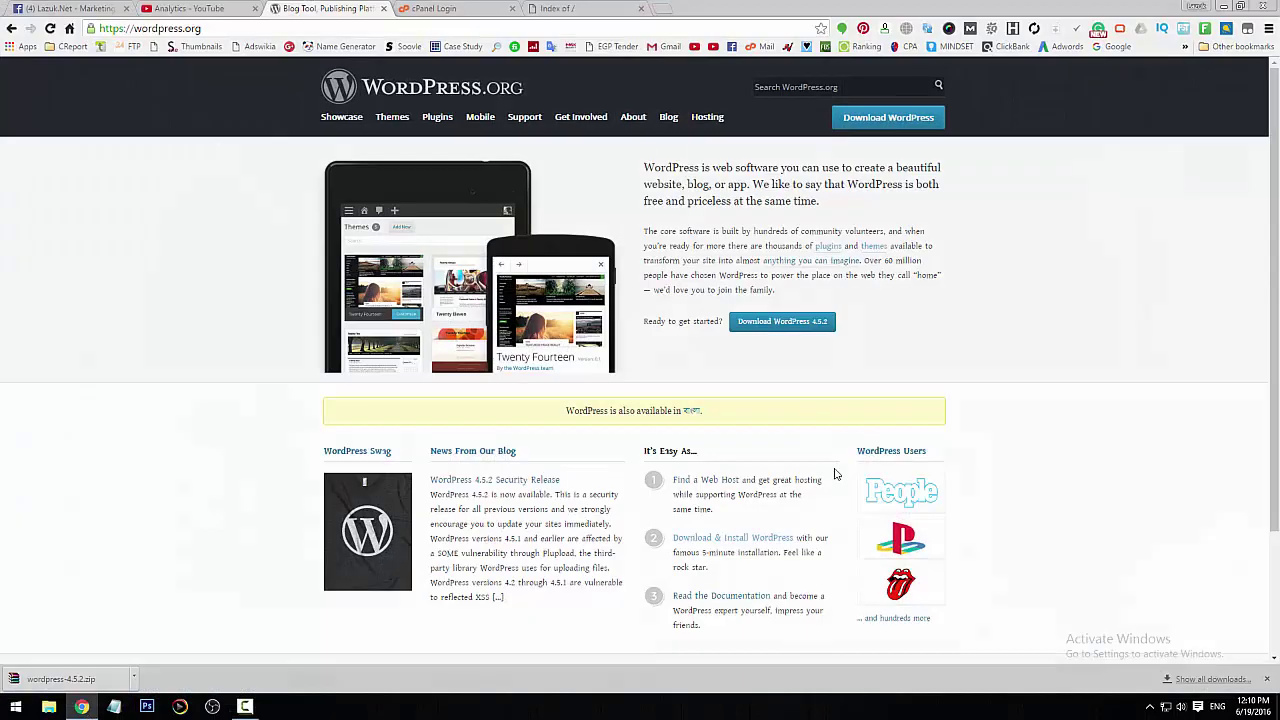
left_click(585, 8)
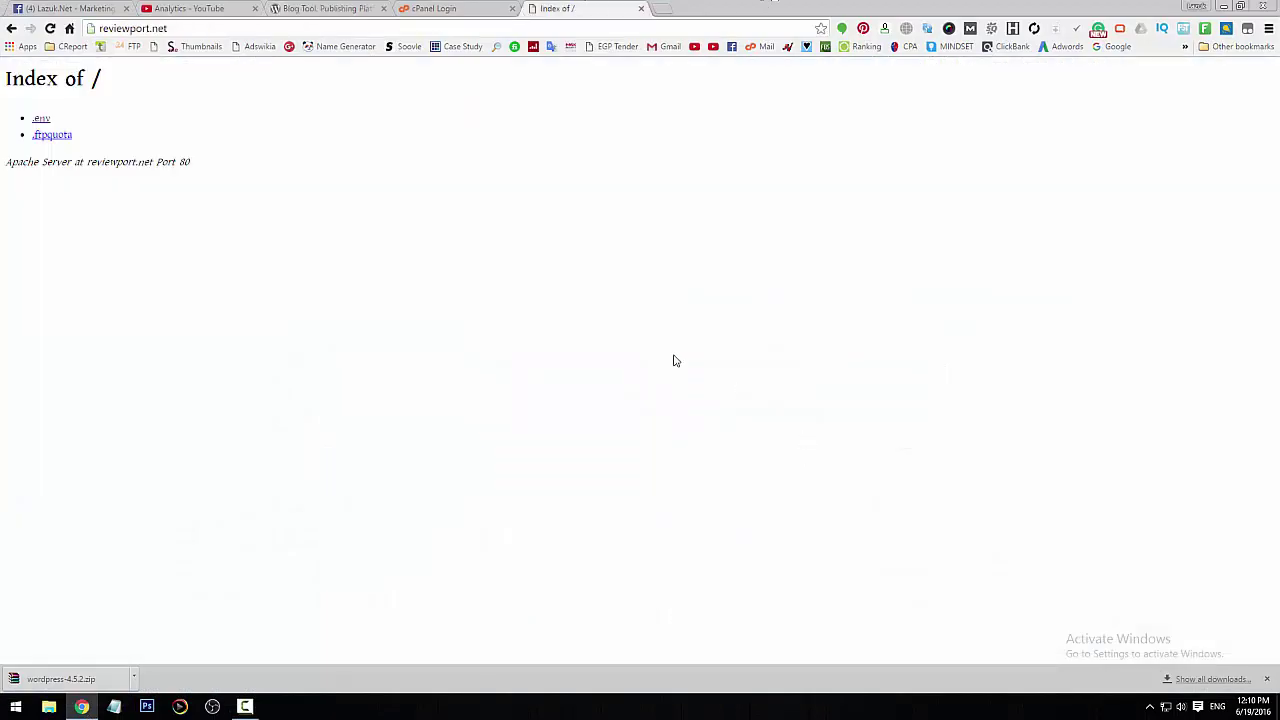
left_click(49, 28)
left_click(322, 8)
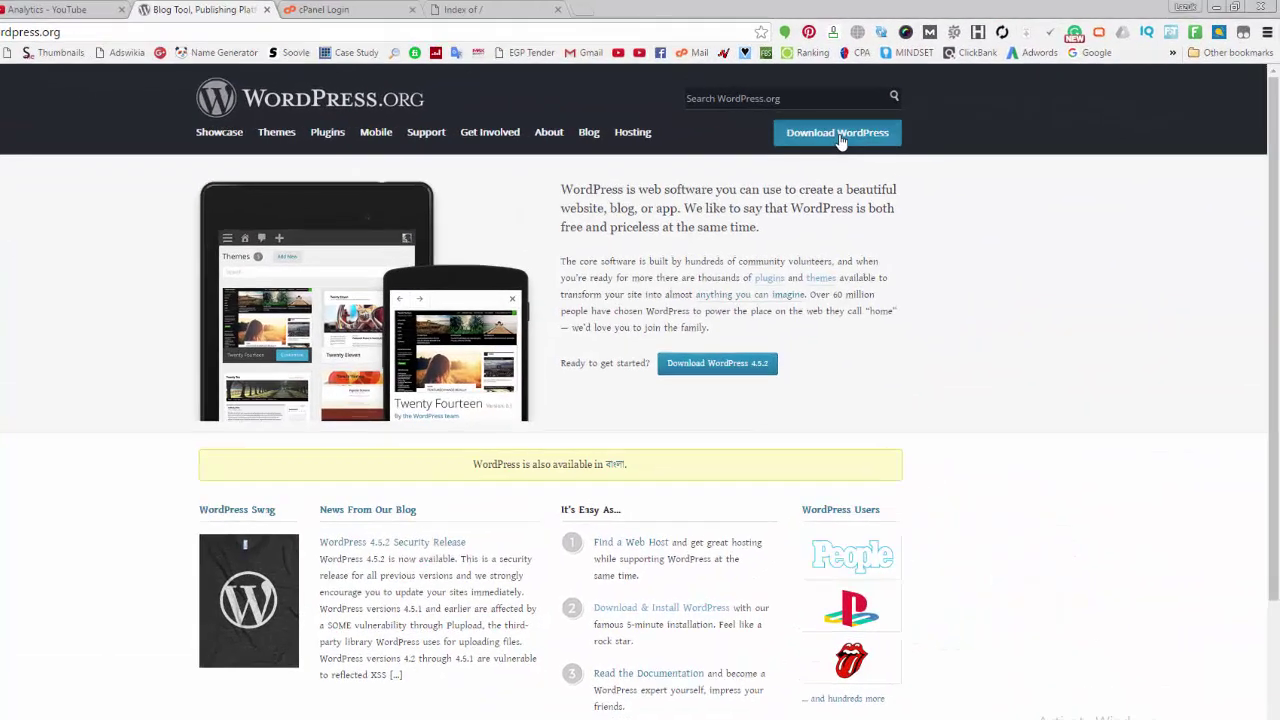
Download the WordPress 4.5.2 .zip package from the WordPress.org download page
left_click(840, 140)
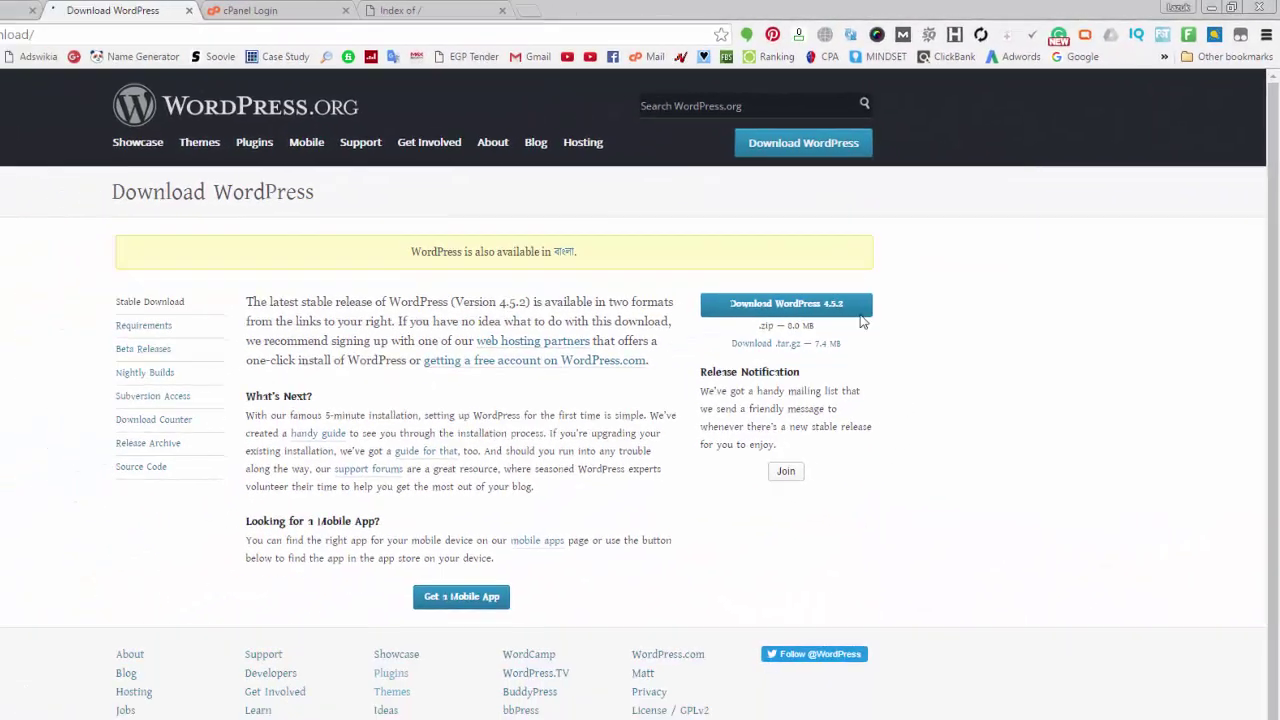
left_click(775, 308)
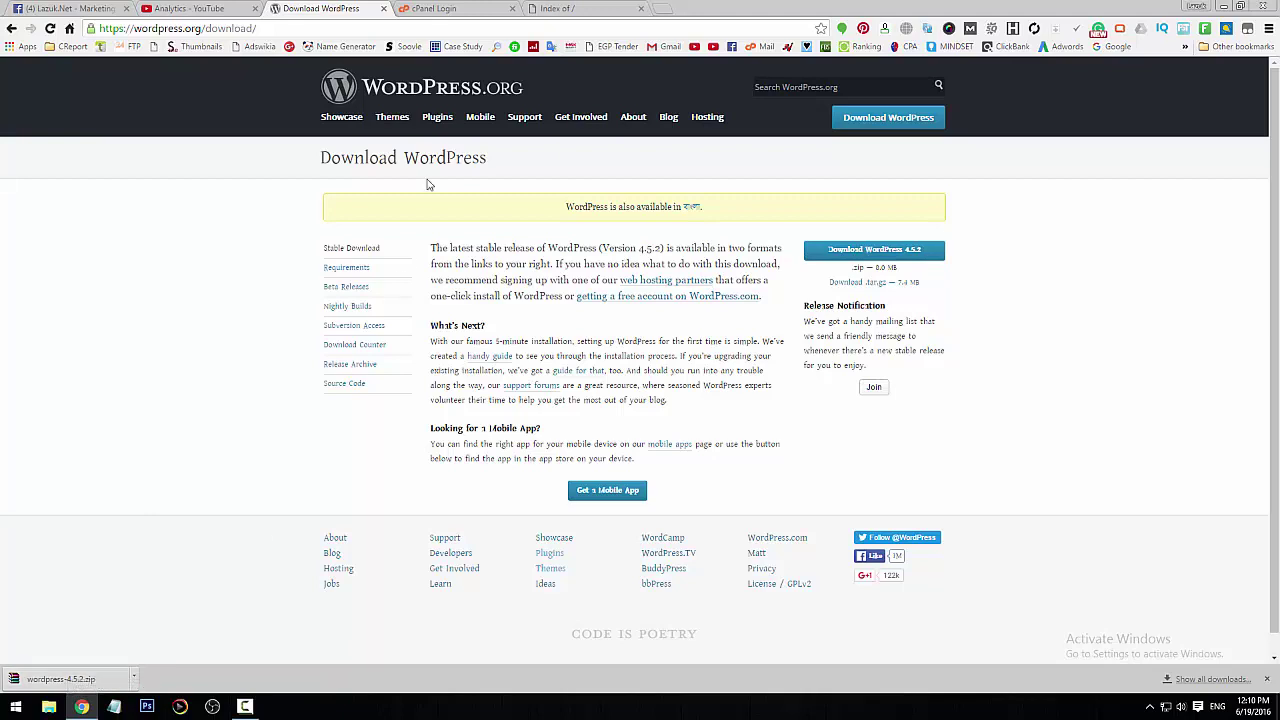
left_click(466, 9)
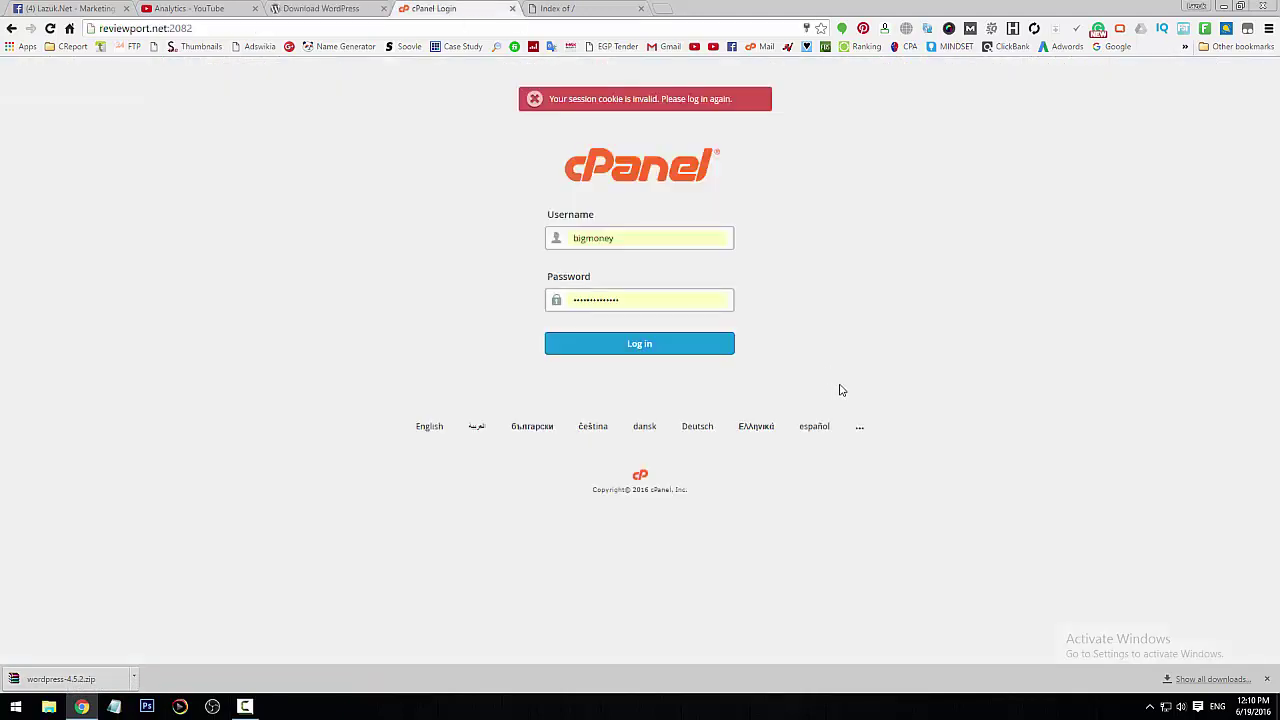
Log in to the reviewport.net cPanel account with saved credentials and scroll to the Databases section
left_click(637, 349)
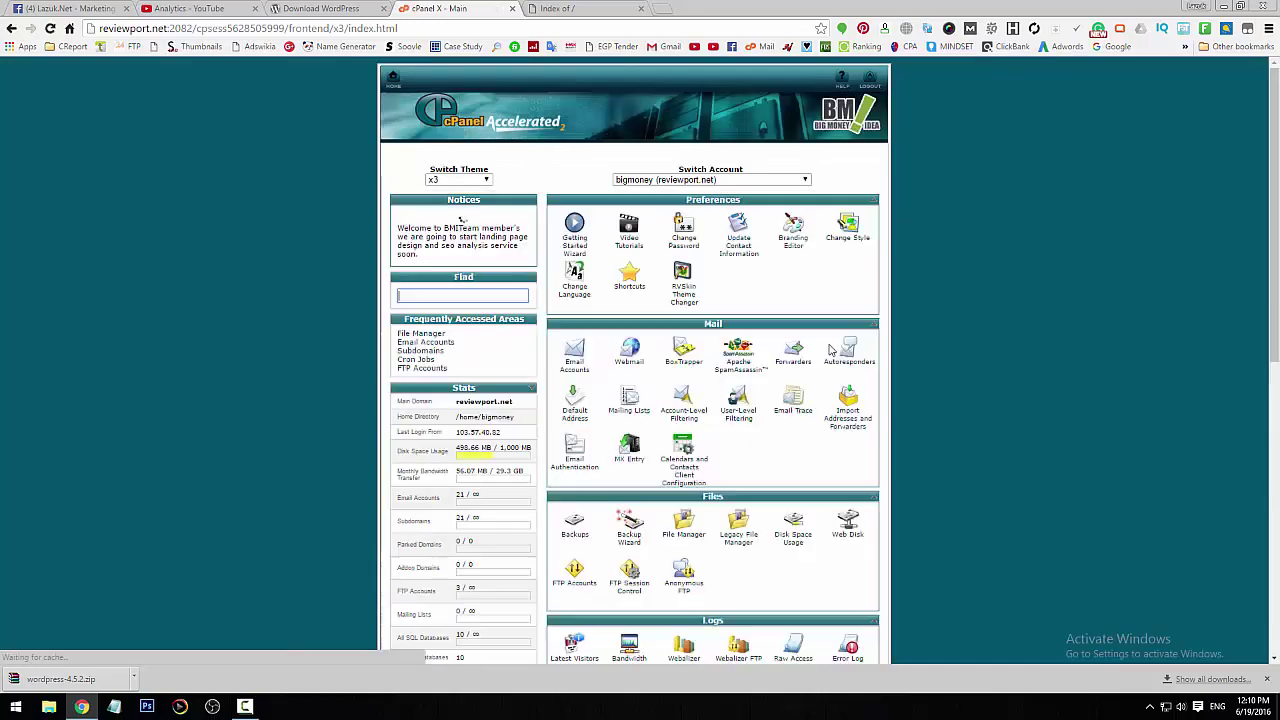
scroll(928, 393, "down", 1)
scroll(928, 393, "down", 1)
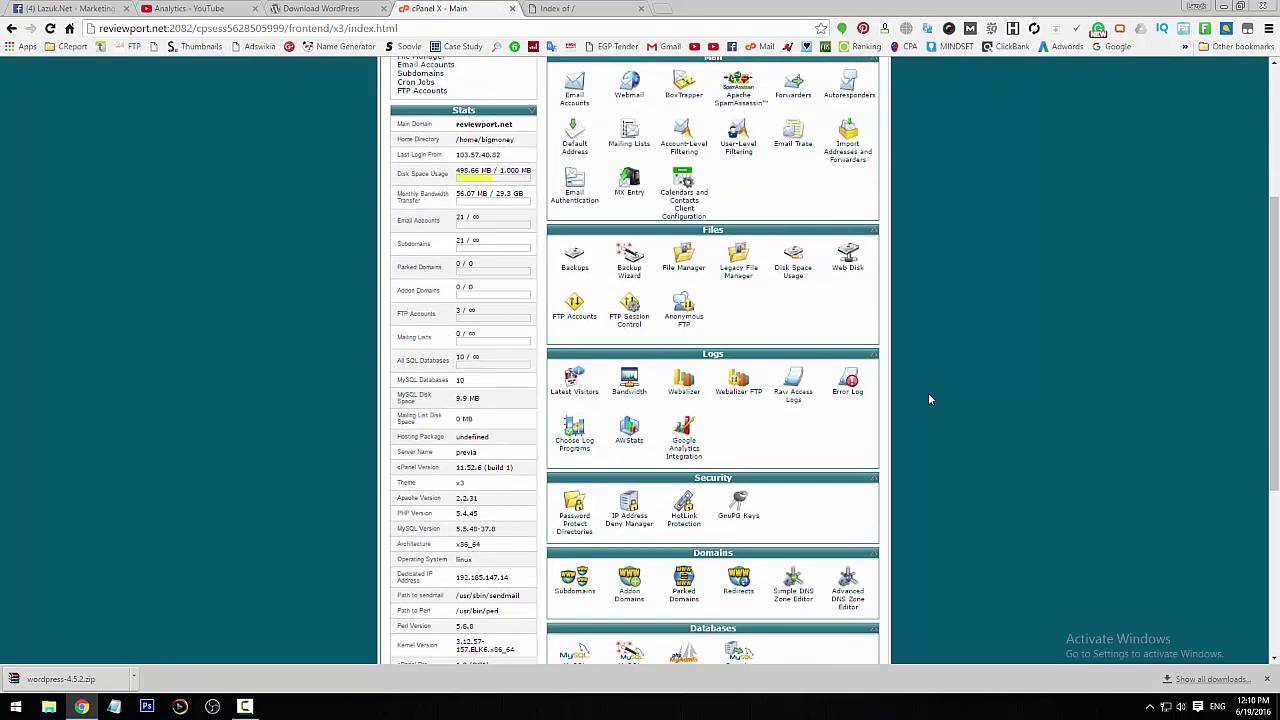
scroll(928, 399, "down", 2)
scroll(928, 399, "down", 2)
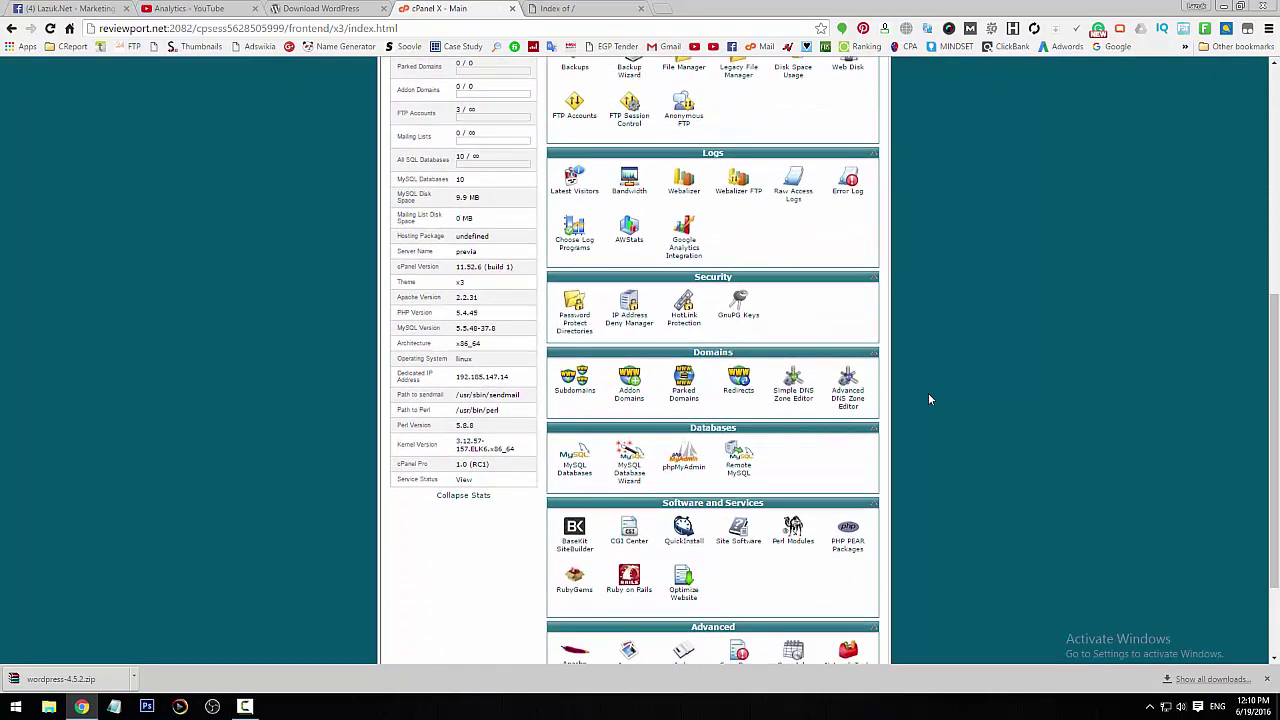
scroll(928, 393, "down", 1)
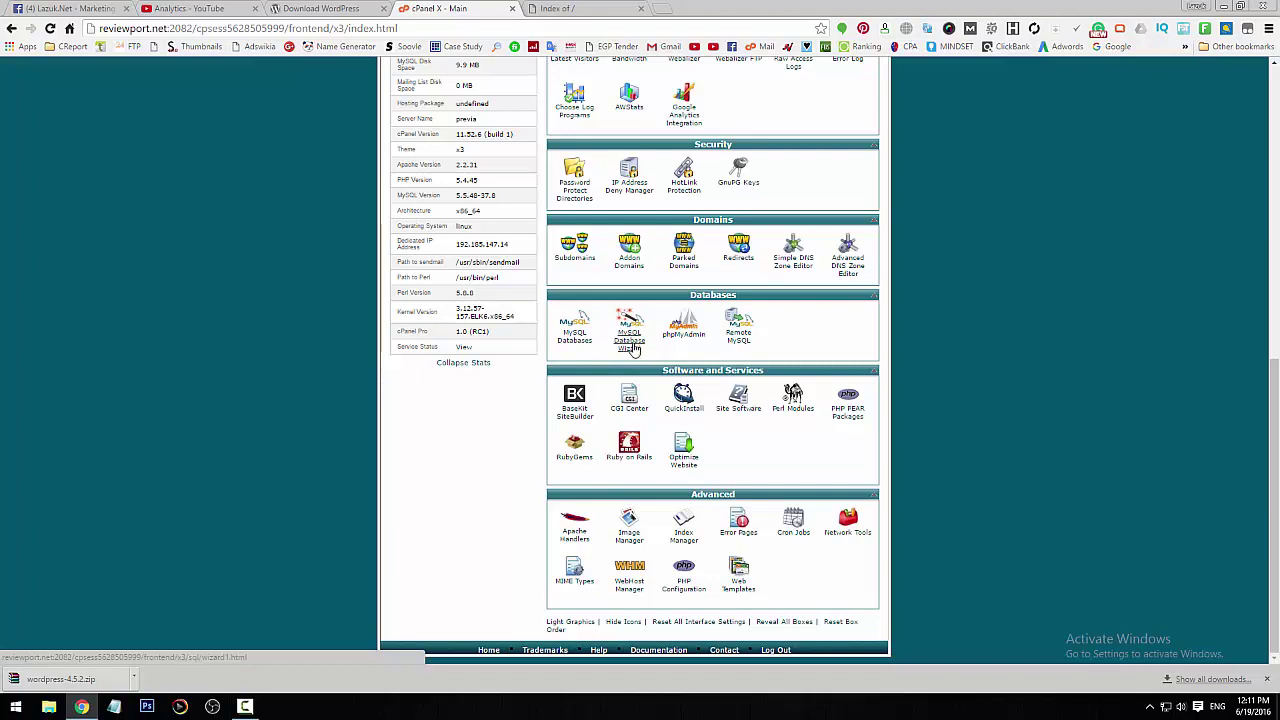
left_click(631, 343)
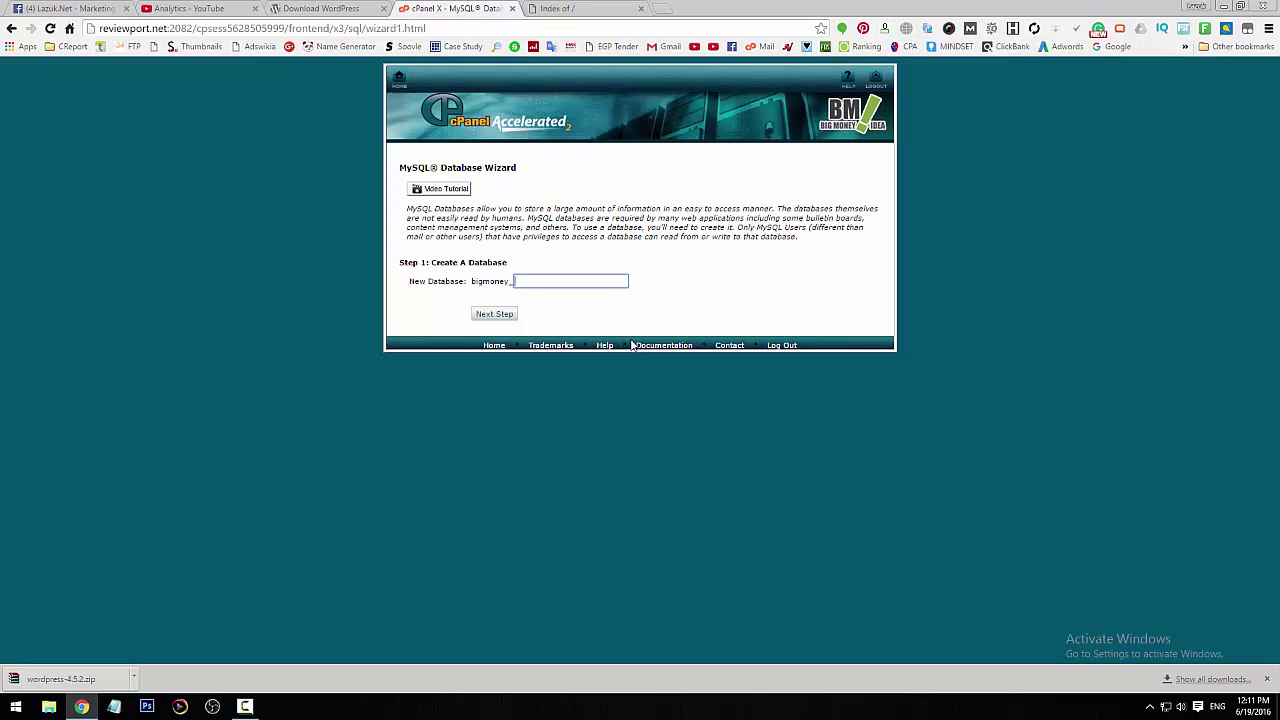
left_click(494, 314)
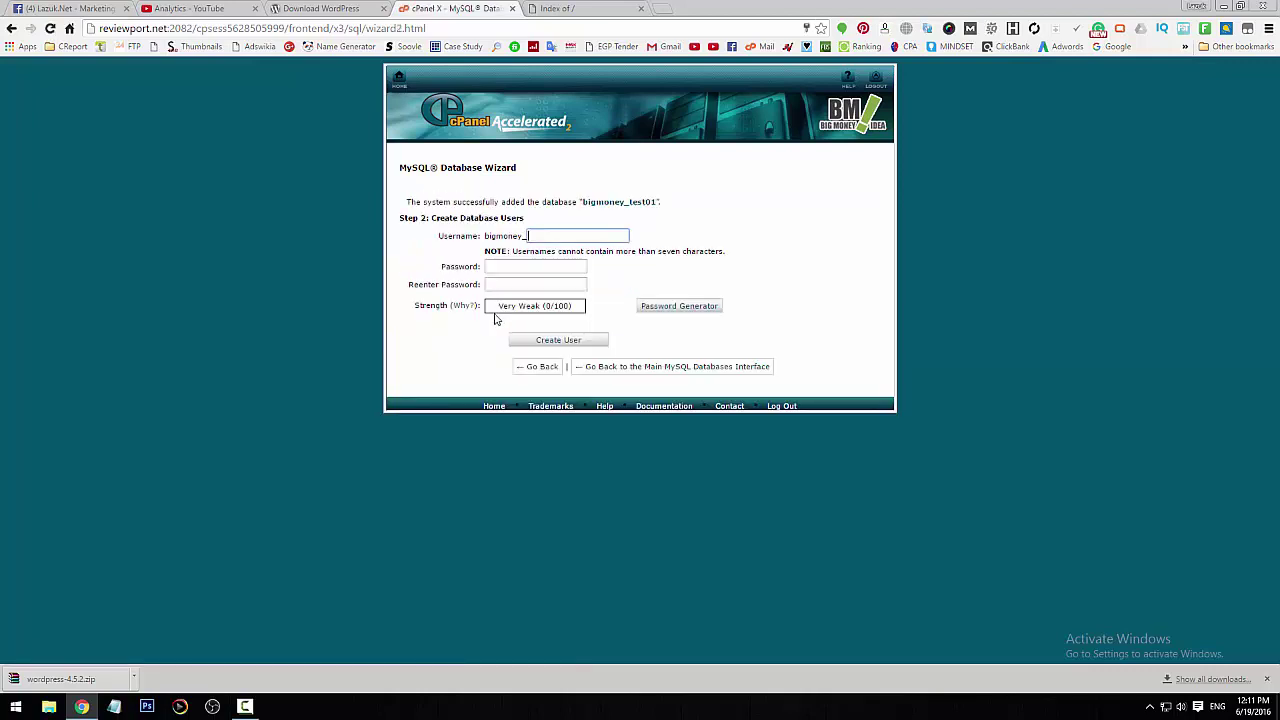
left_click_drag(583, 201, 655, 203)
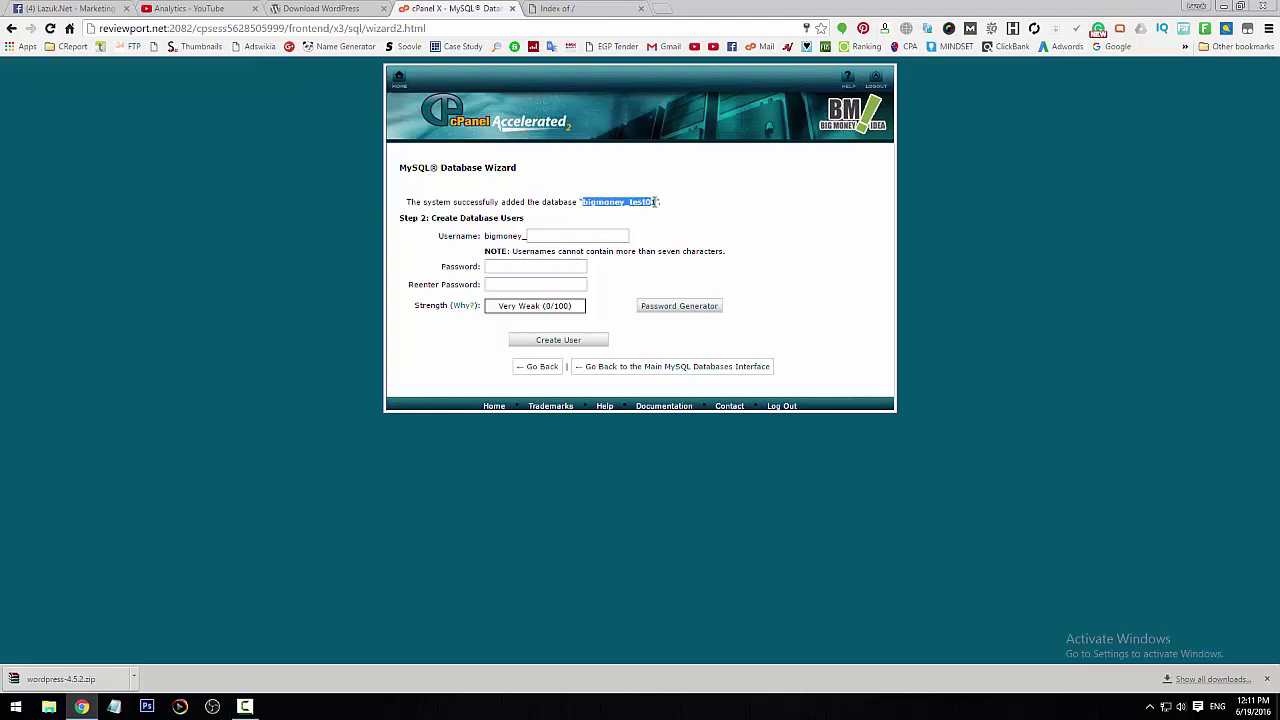
left_click(655, 203)
left_click_drag(655, 203, 581, 203)
right_click(582, 204)
left_click(604, 211)
left_click(114, 706)
right_click(511, 356)
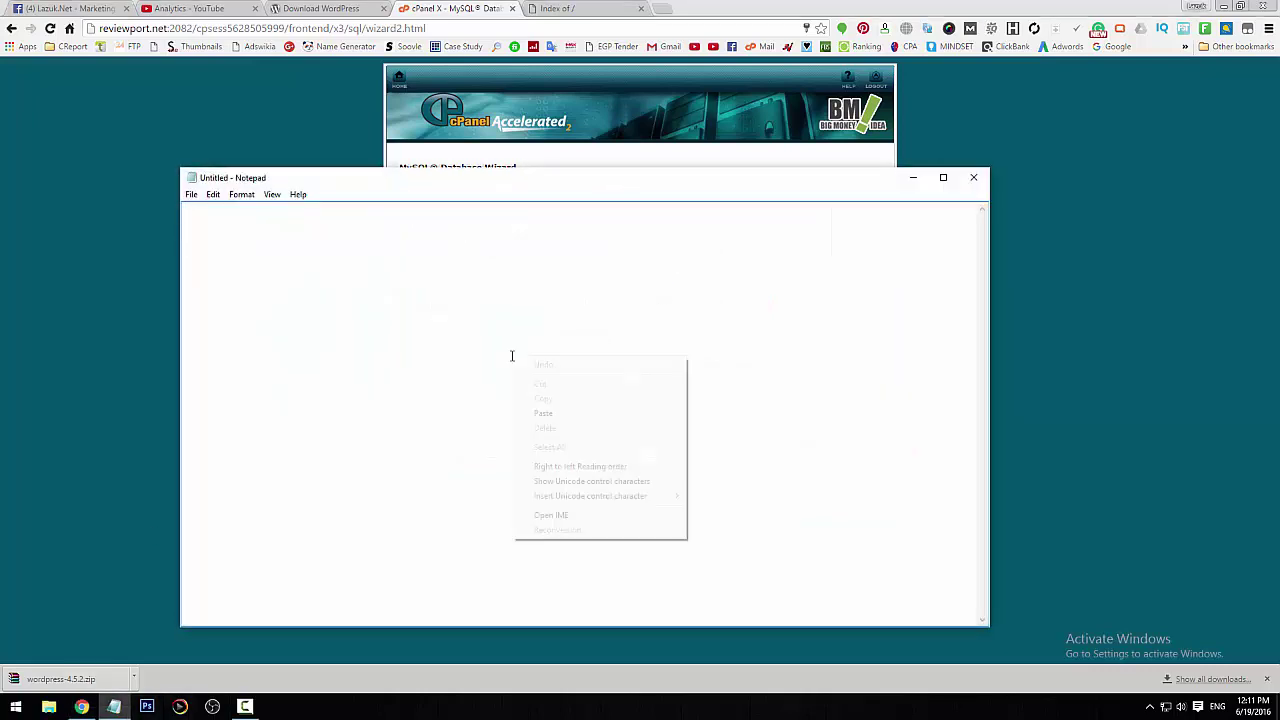
left_click(557, 414)
left_click(911, 181)
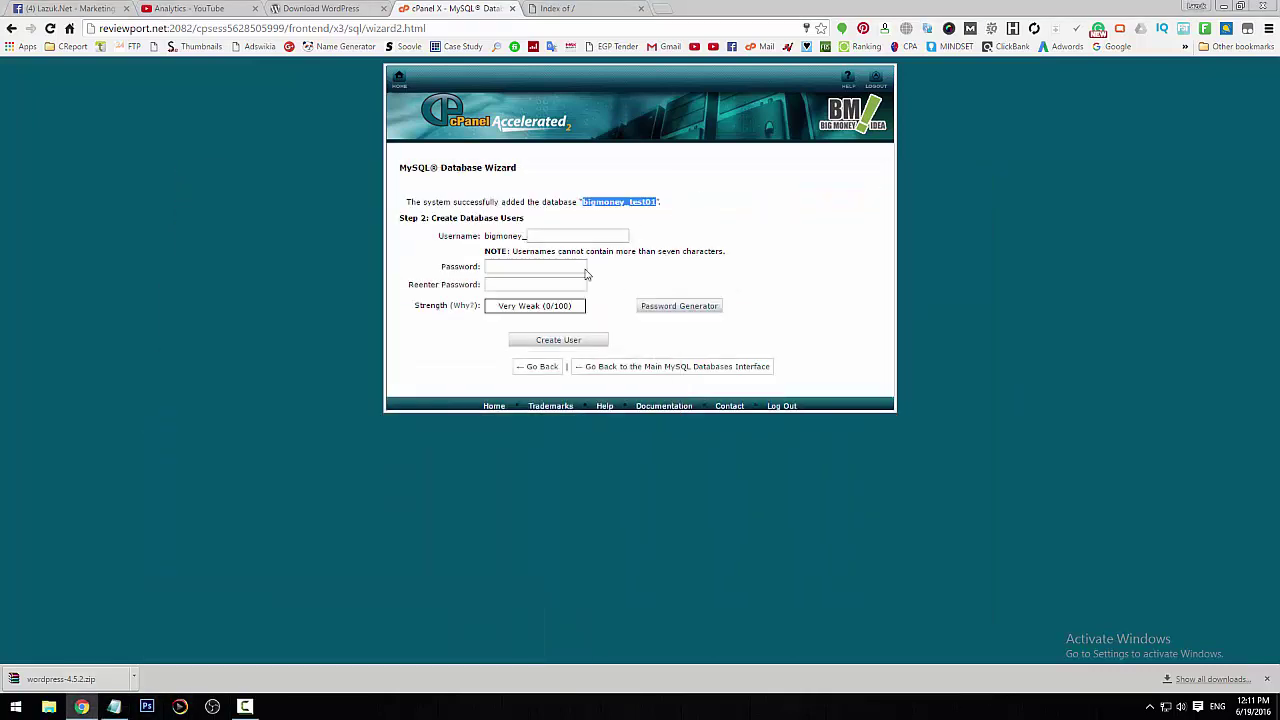
left_click(556, 237)
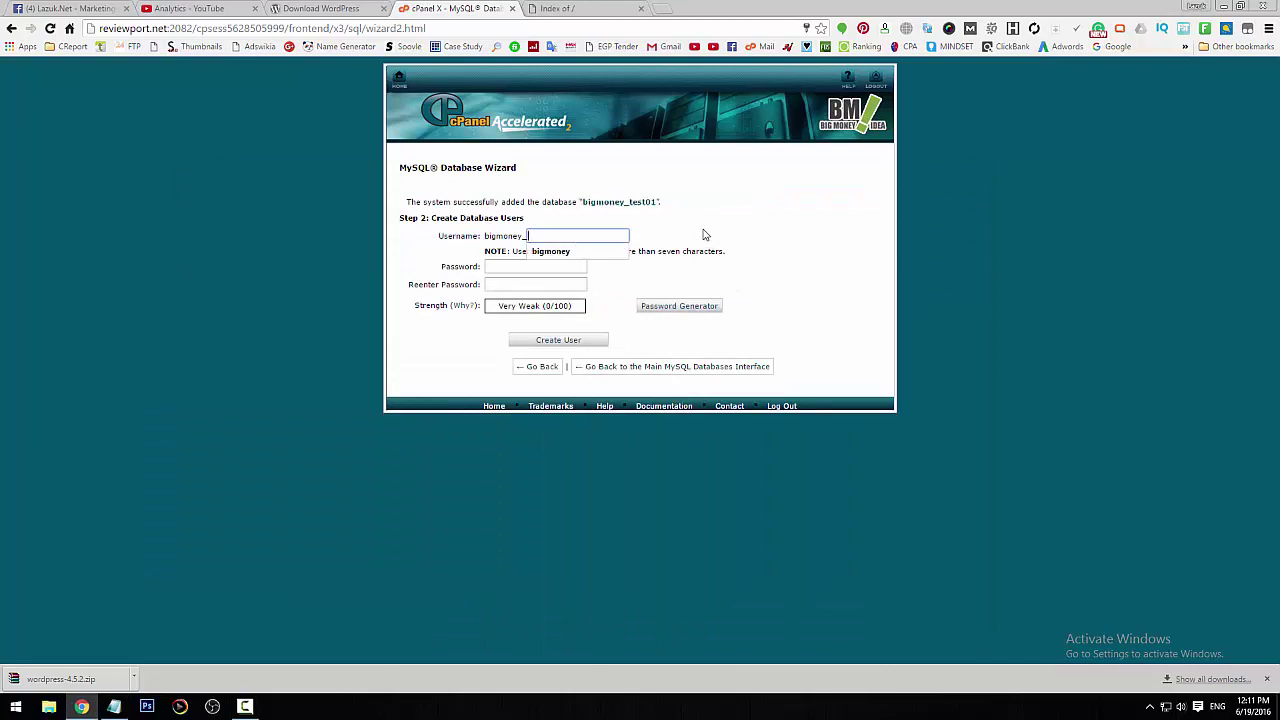
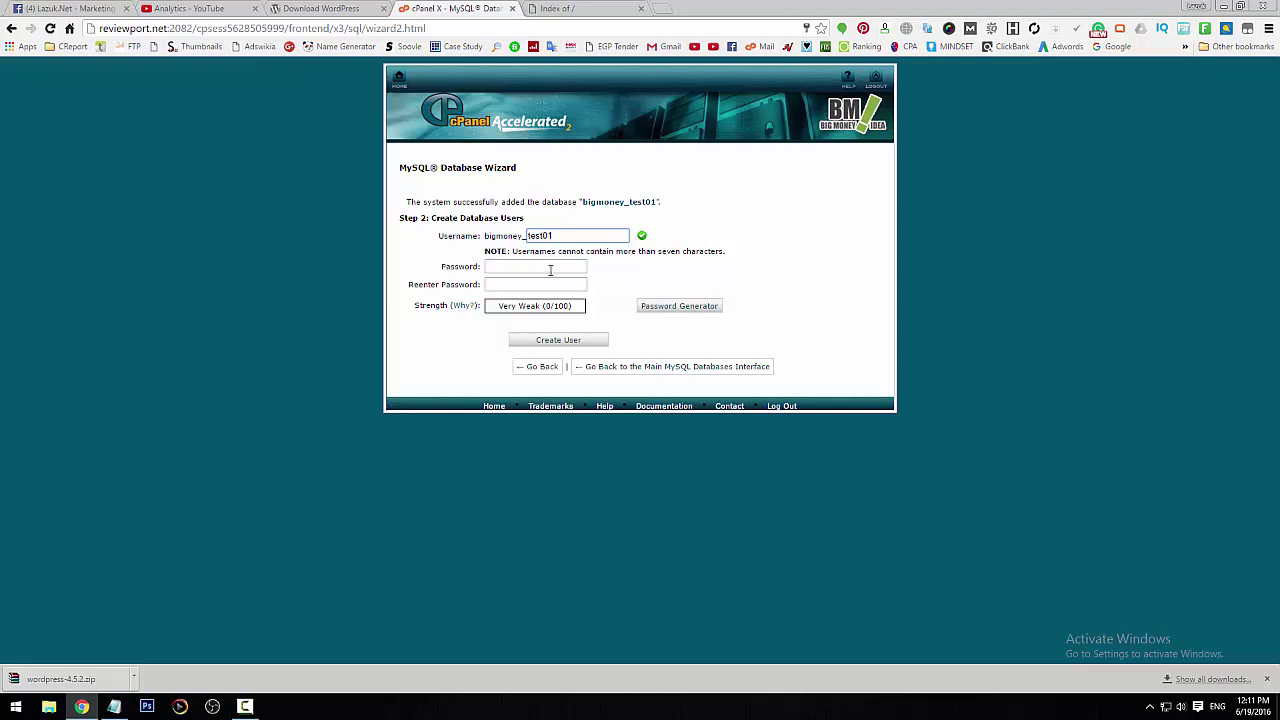
left_click(550, 267)
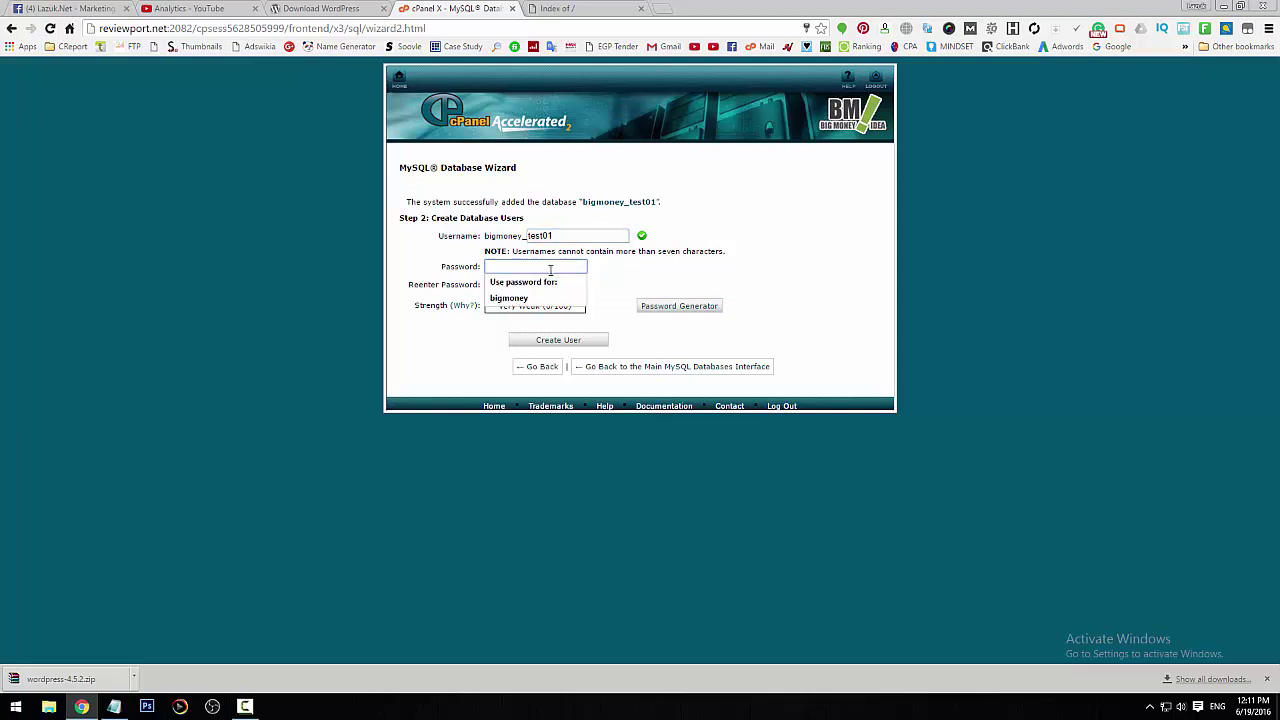
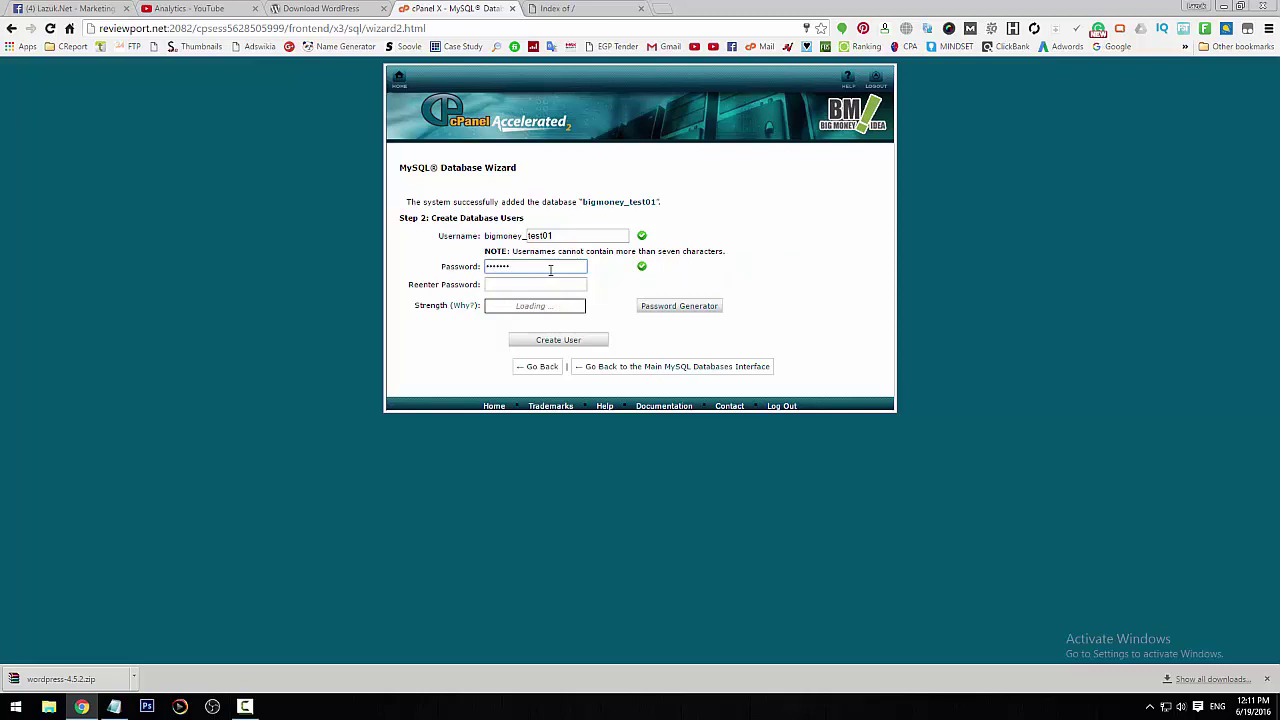
left_click(555, 285)
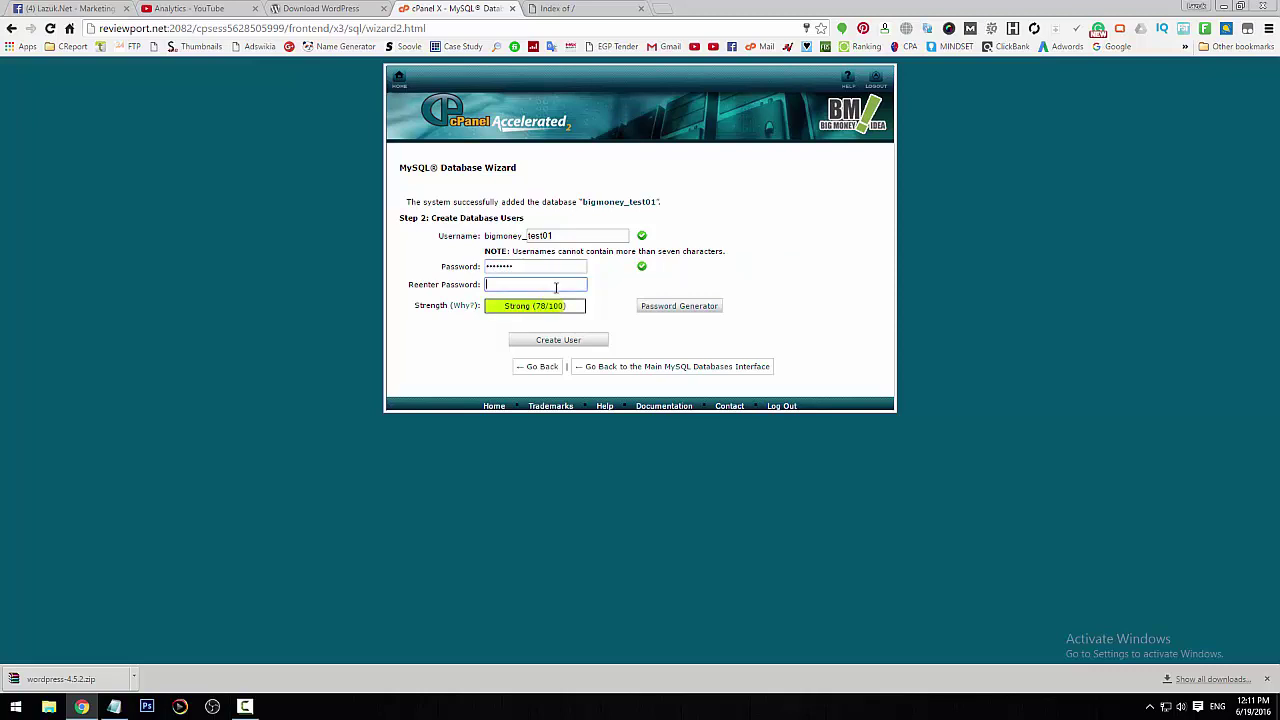
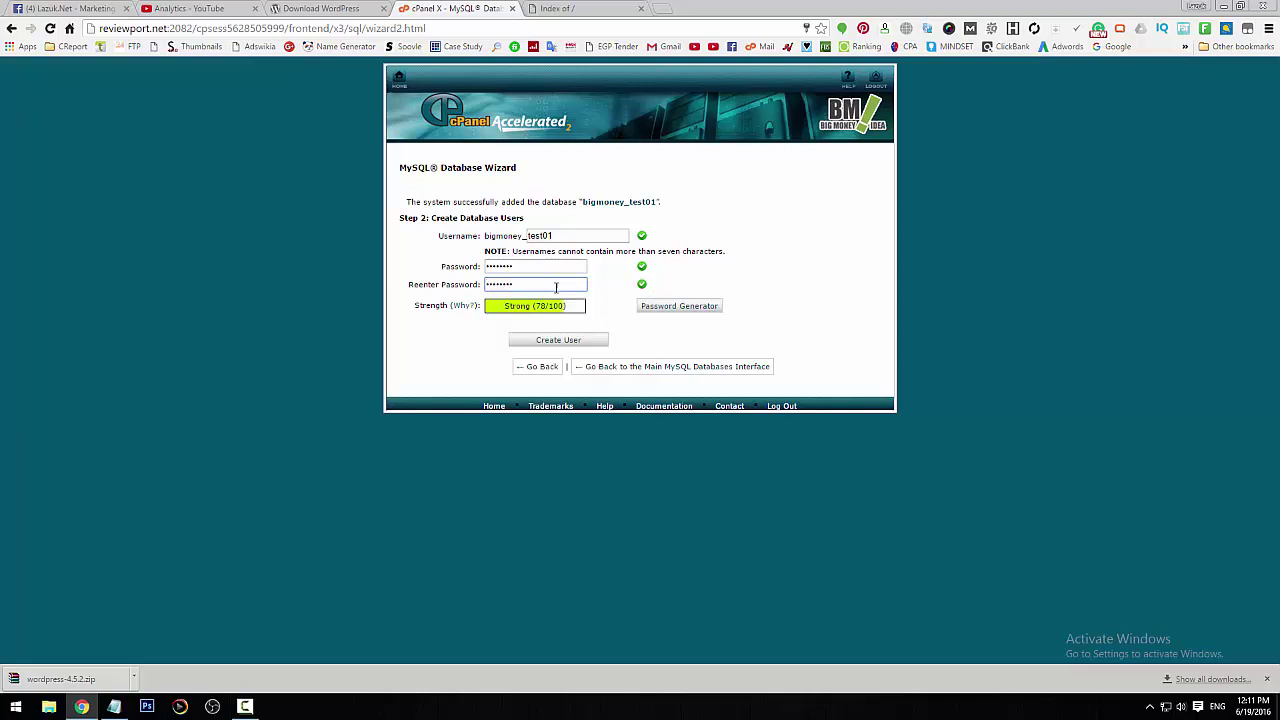
left_click(562, 342)
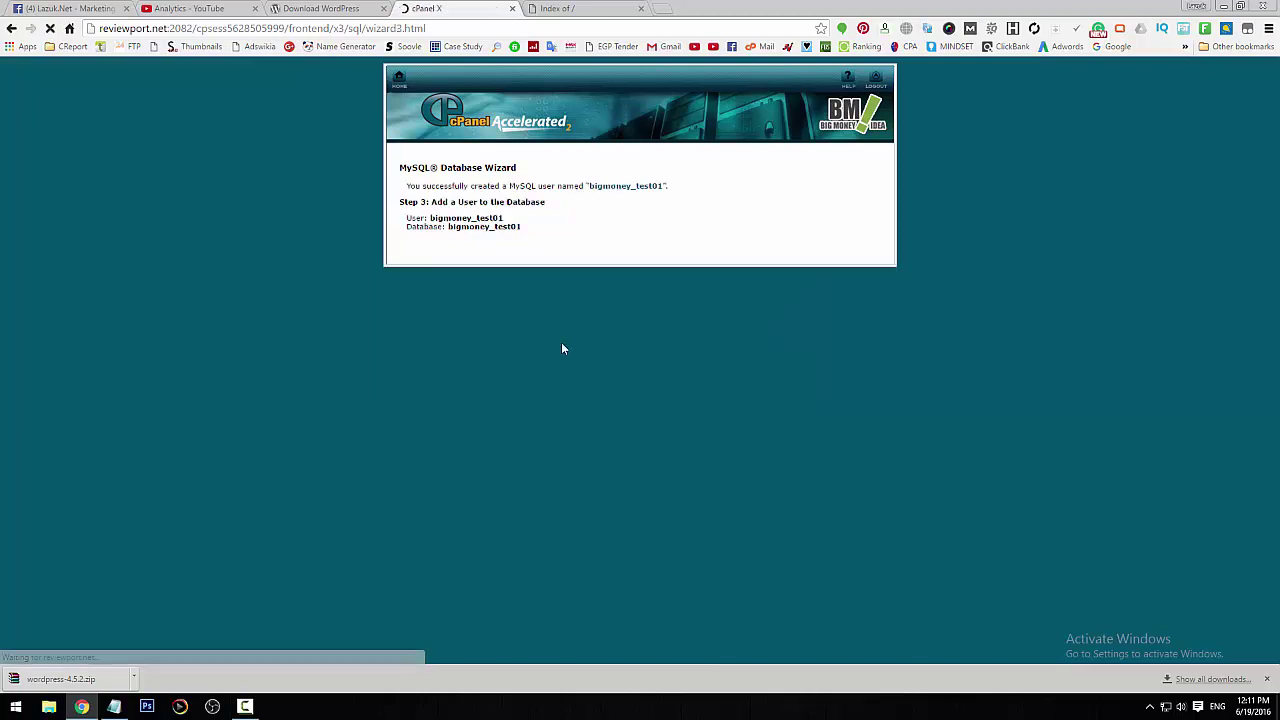
left_click(783, 230)
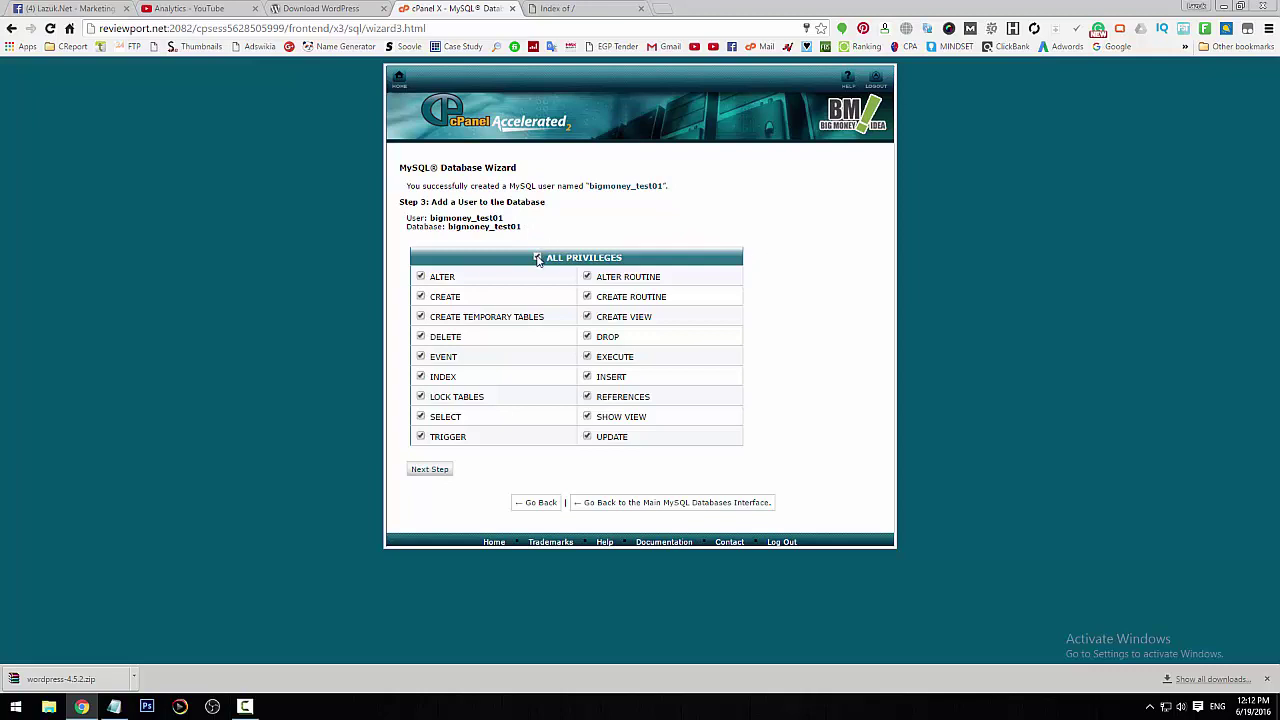
left_click(432, 470)
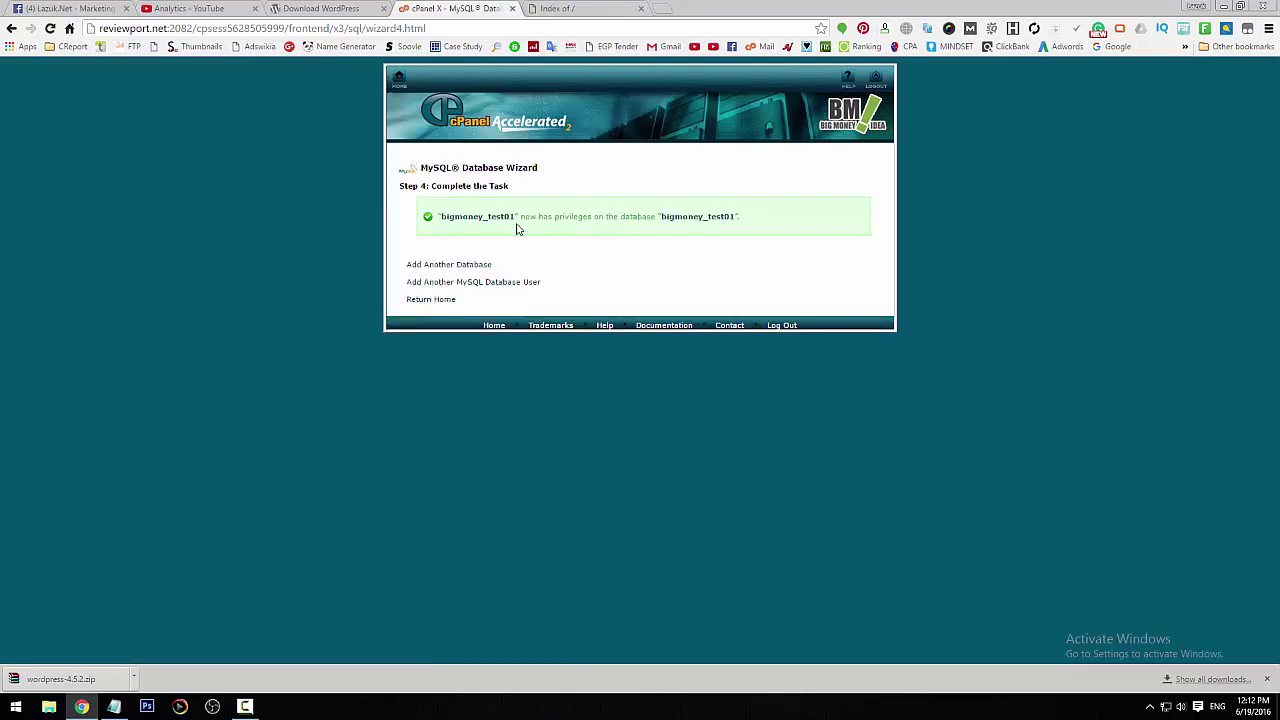
left_click_drag(515, 218, 452, 220)
right_click(444, 218)
left_click(460, 229)
Paste the name on two lines in Notepad, then return to the cPanel home page
left_click(114, 706)
key("ctrl+v")
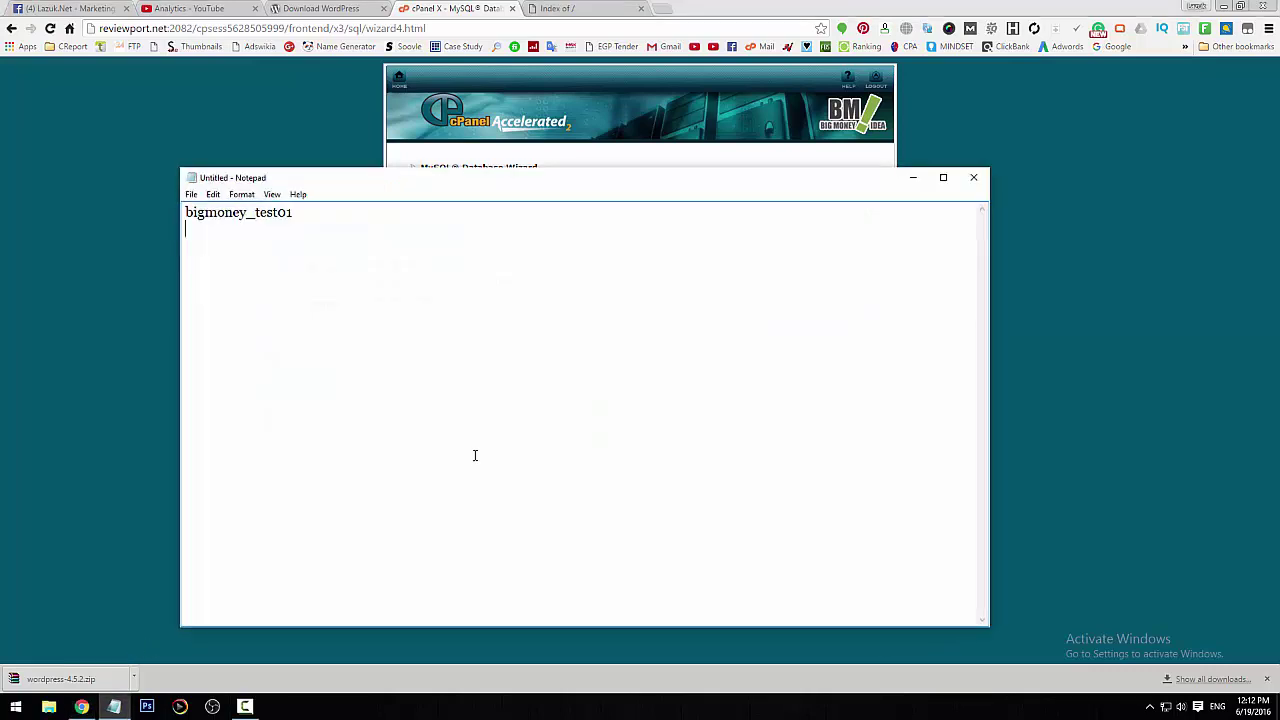
key("Return")
key("ctrl+v")
left_click(64, 350)
left_click(405, 91)
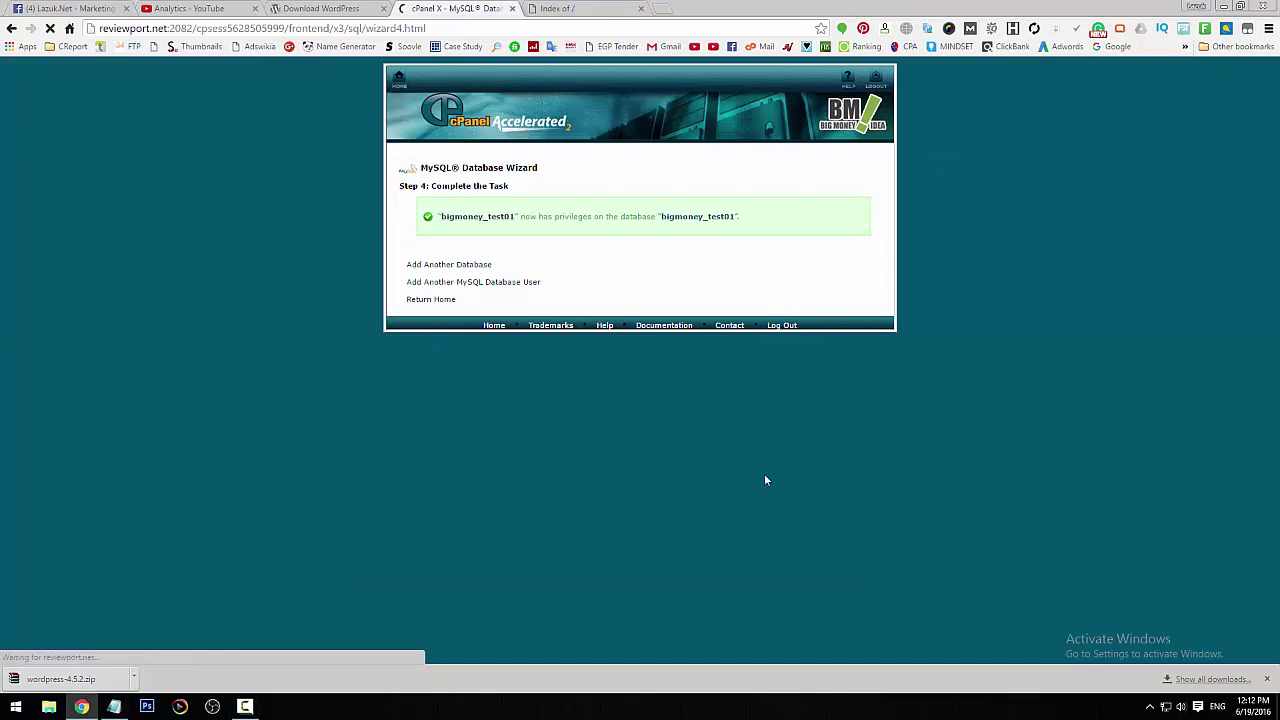
Open File Manager on the reviewport.net document root, public_html
scroll(972, 469, "down", 2)
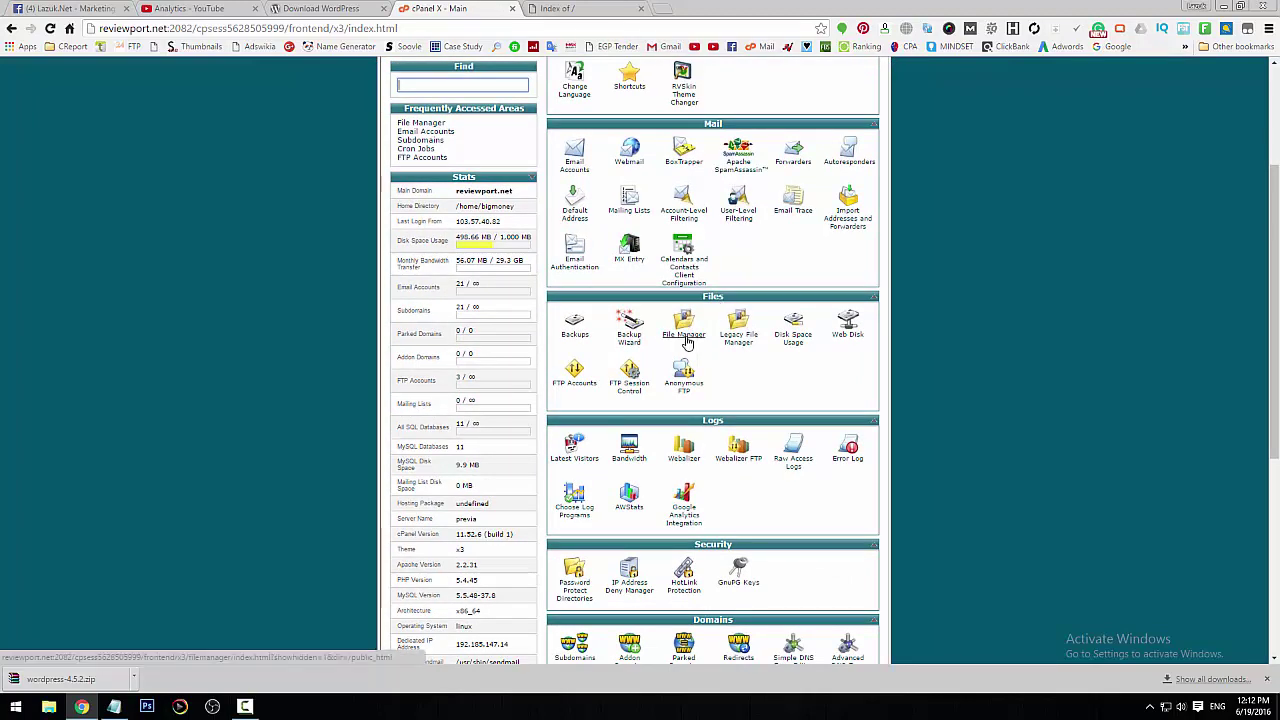
left_click(687, 340)
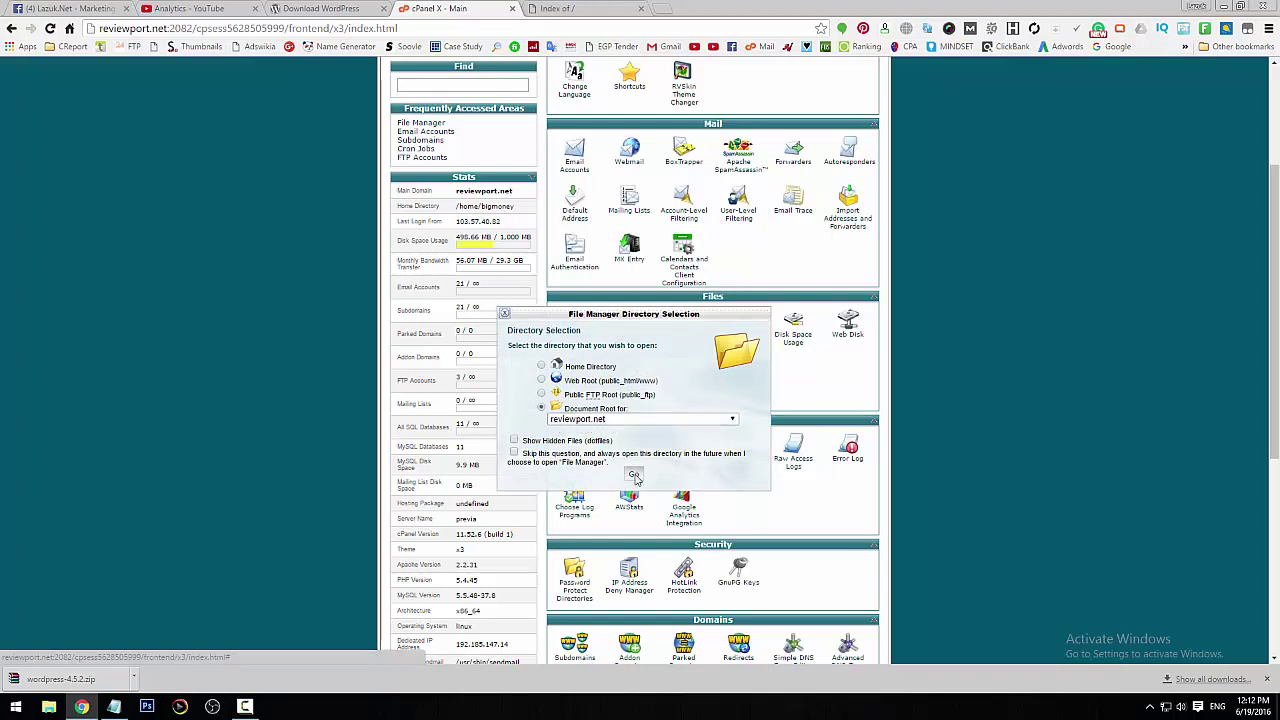
left_click(634, 475)
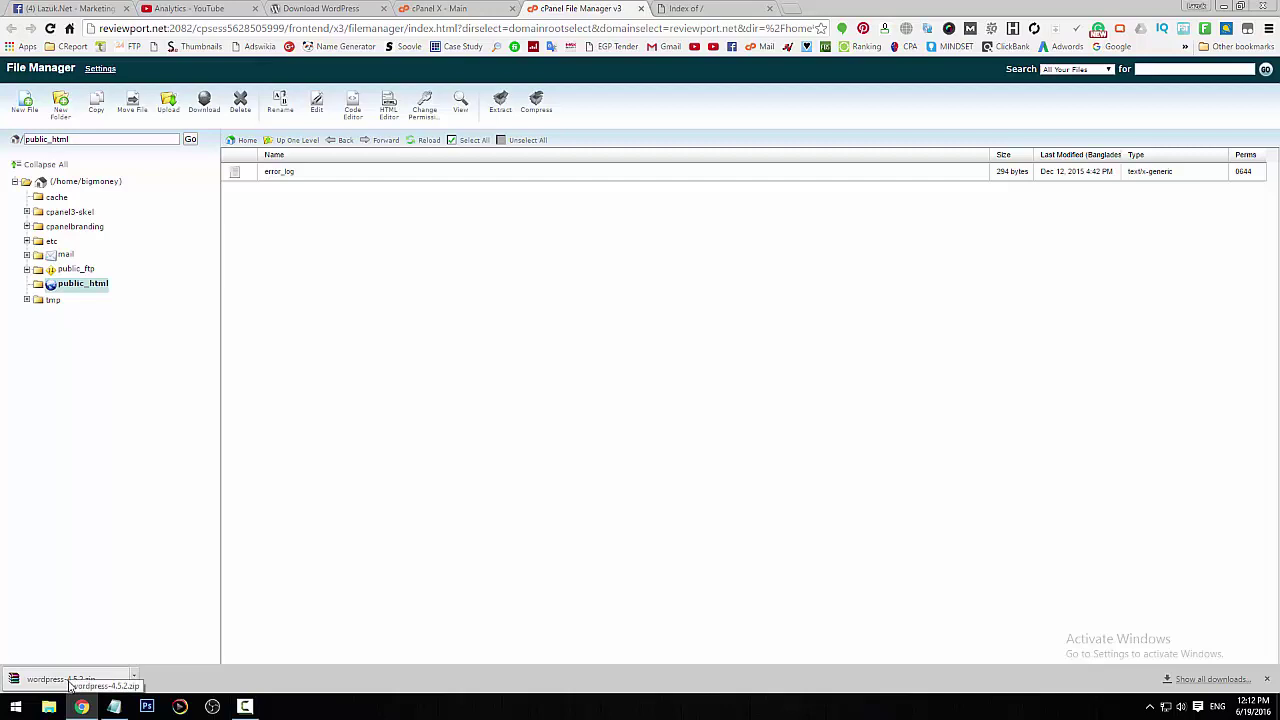
Upload wordpress-4.5.2.zip from the Downloads folder into public_html
left_click(168, 106)
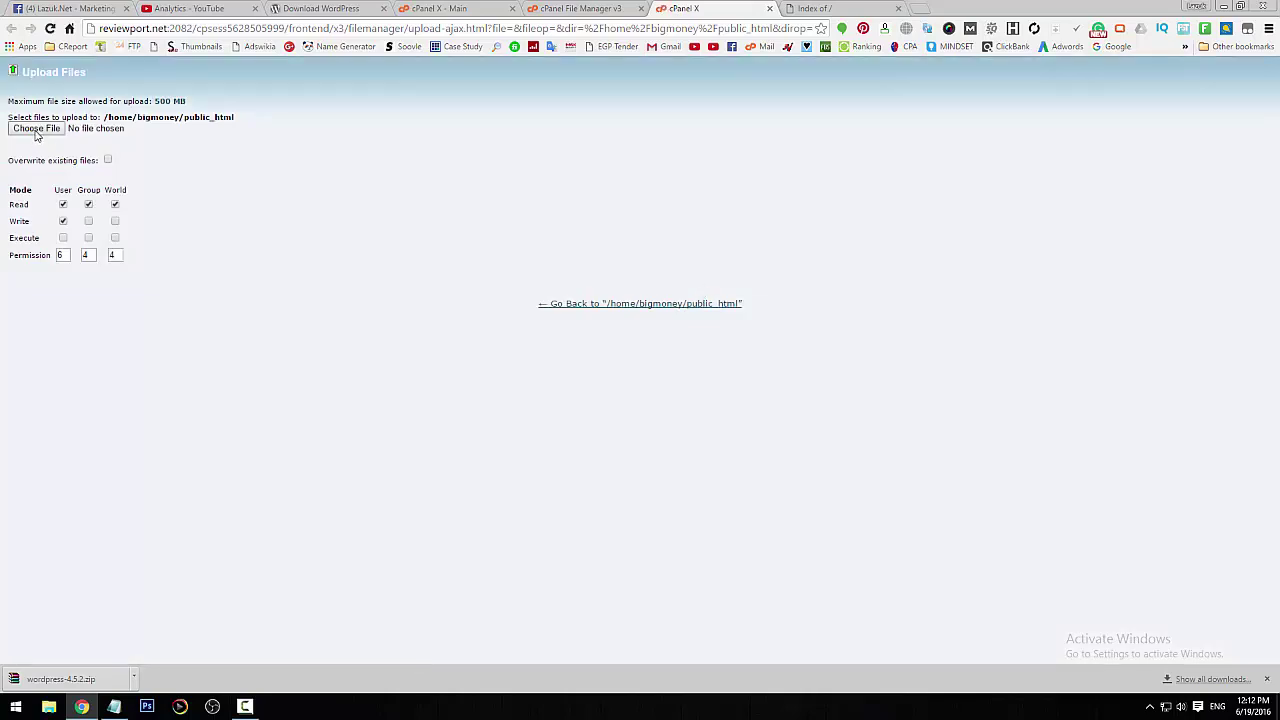
left_click(36, 129)
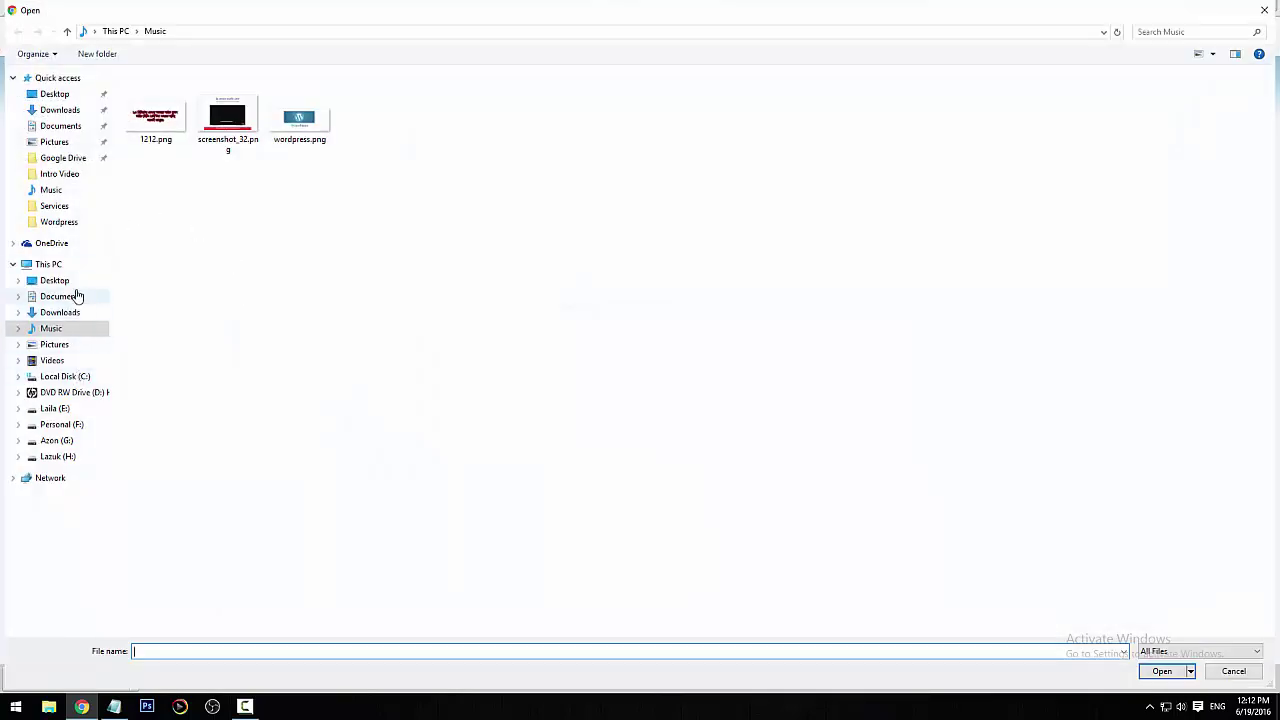
left_click(65, 112)
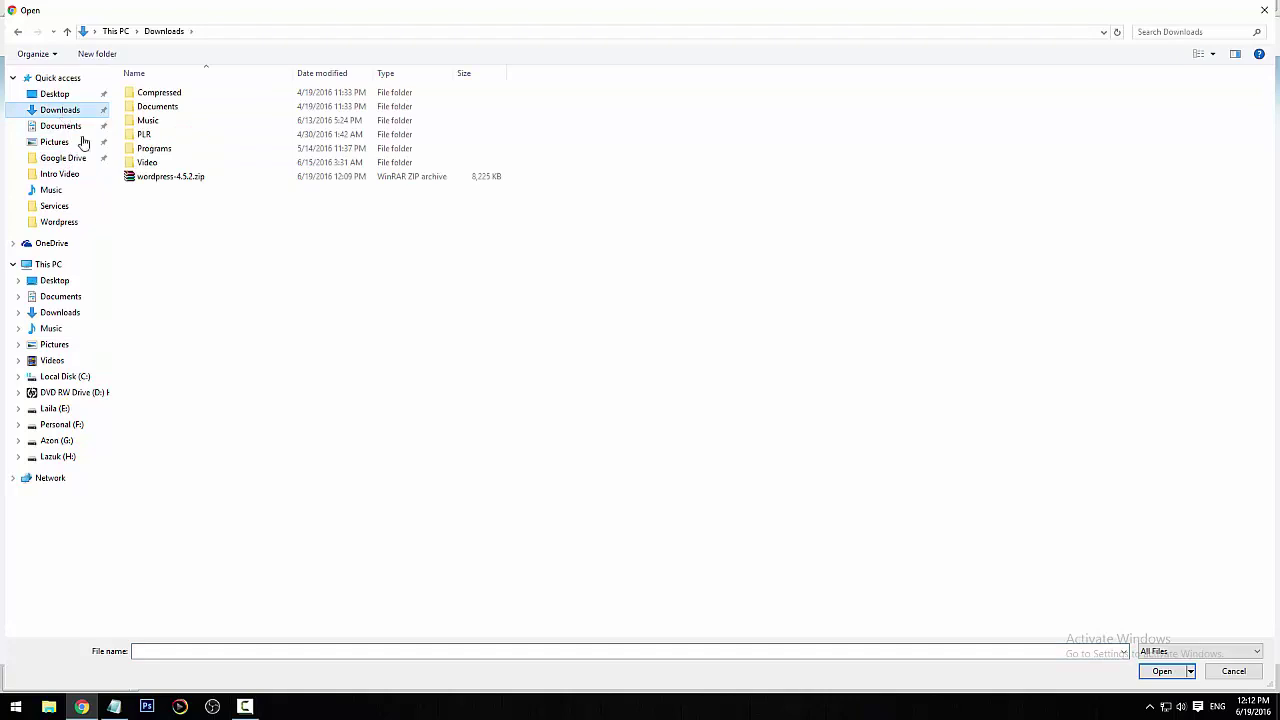
double_click(210, 180)
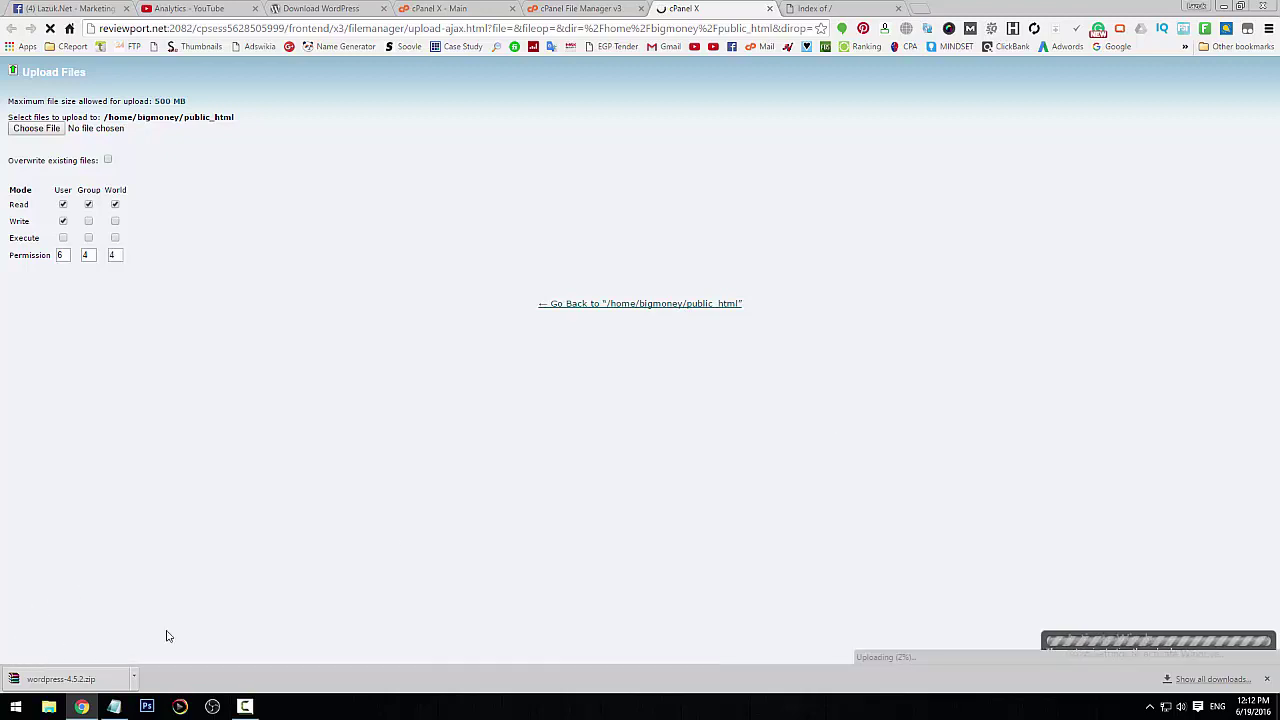
left_click(1267, 679)
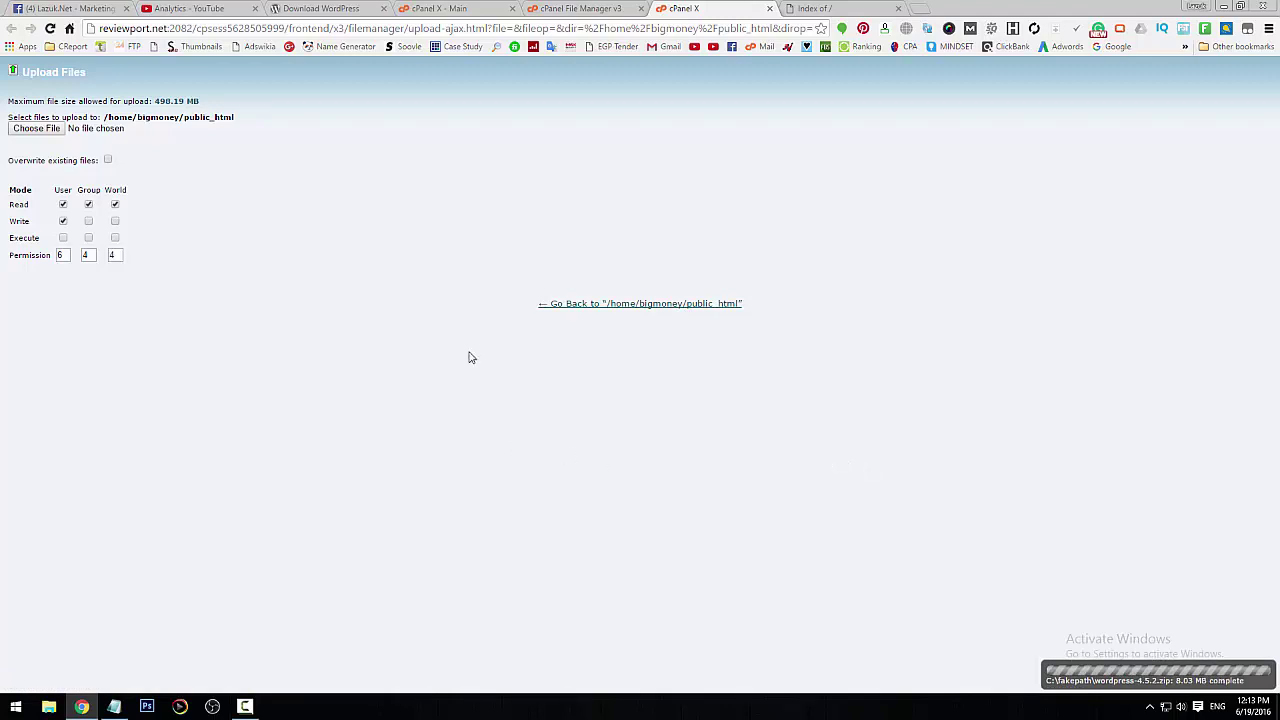
left_click(577, 10)
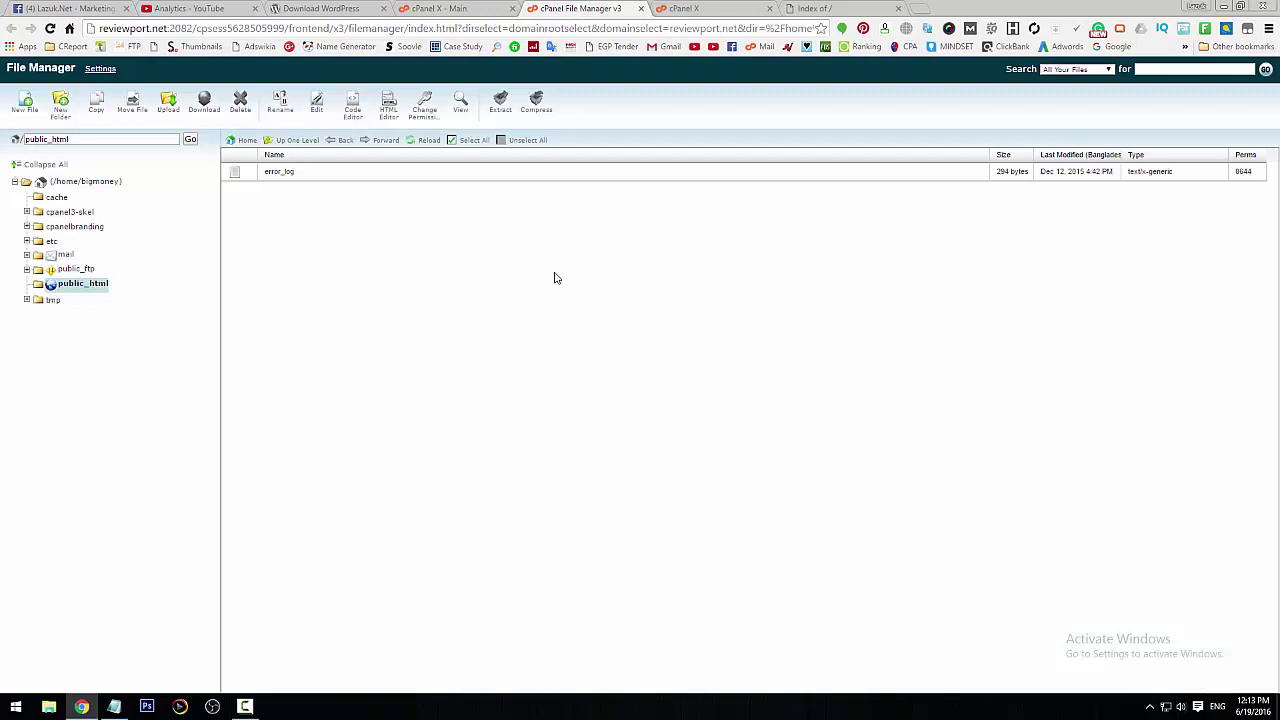
Extract wordpress-4.5.2.zip into public_html and refresh to show the new wordpress folder
left_click(428, 141)
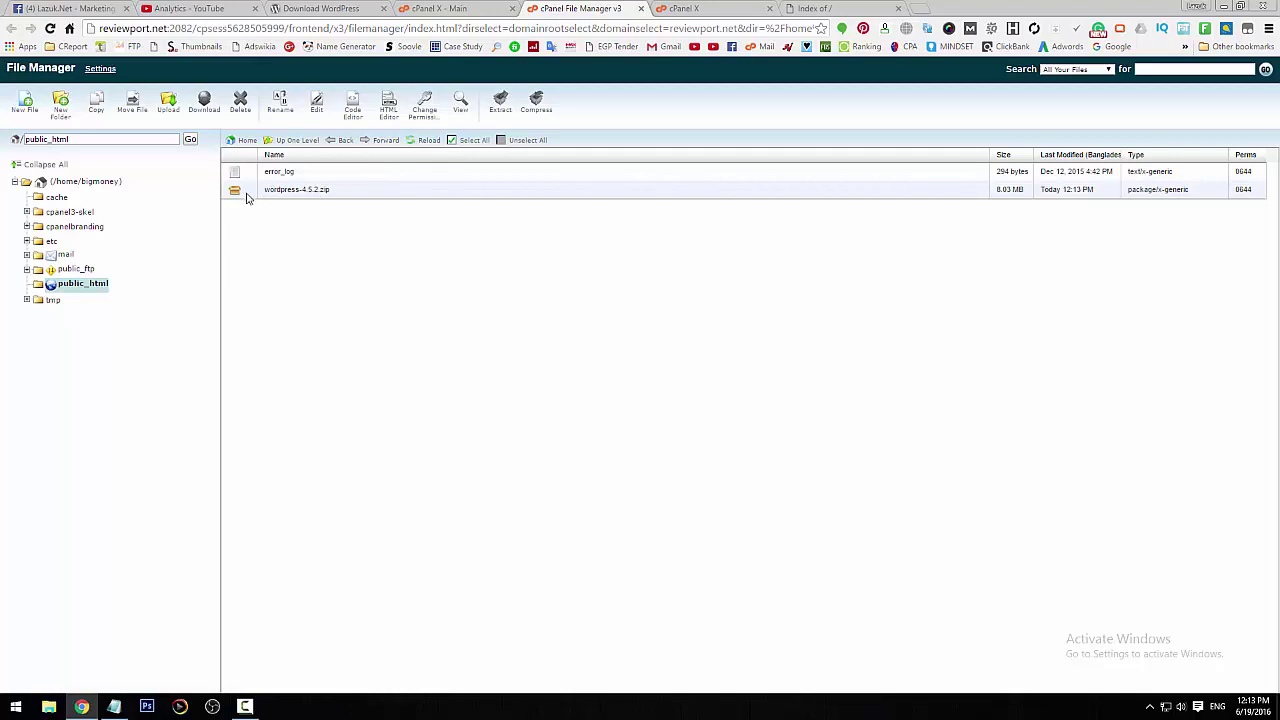
left_click(247, 194)
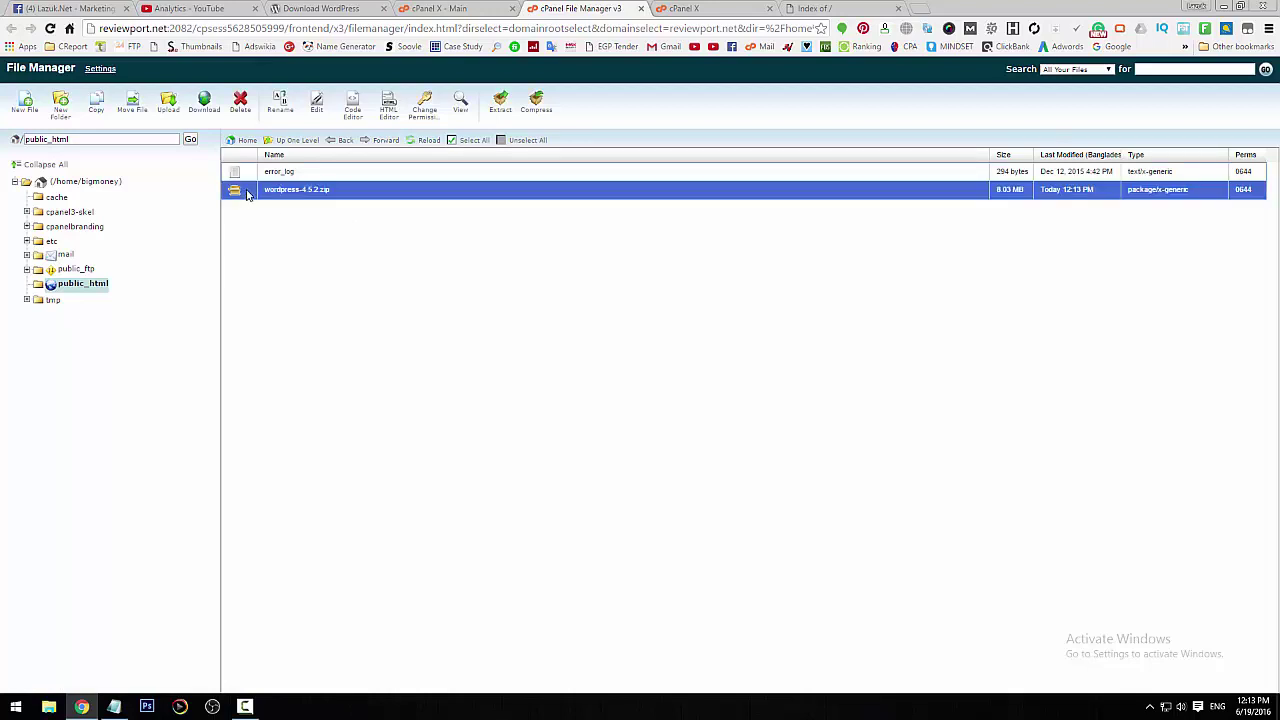
right_click(247, 194)
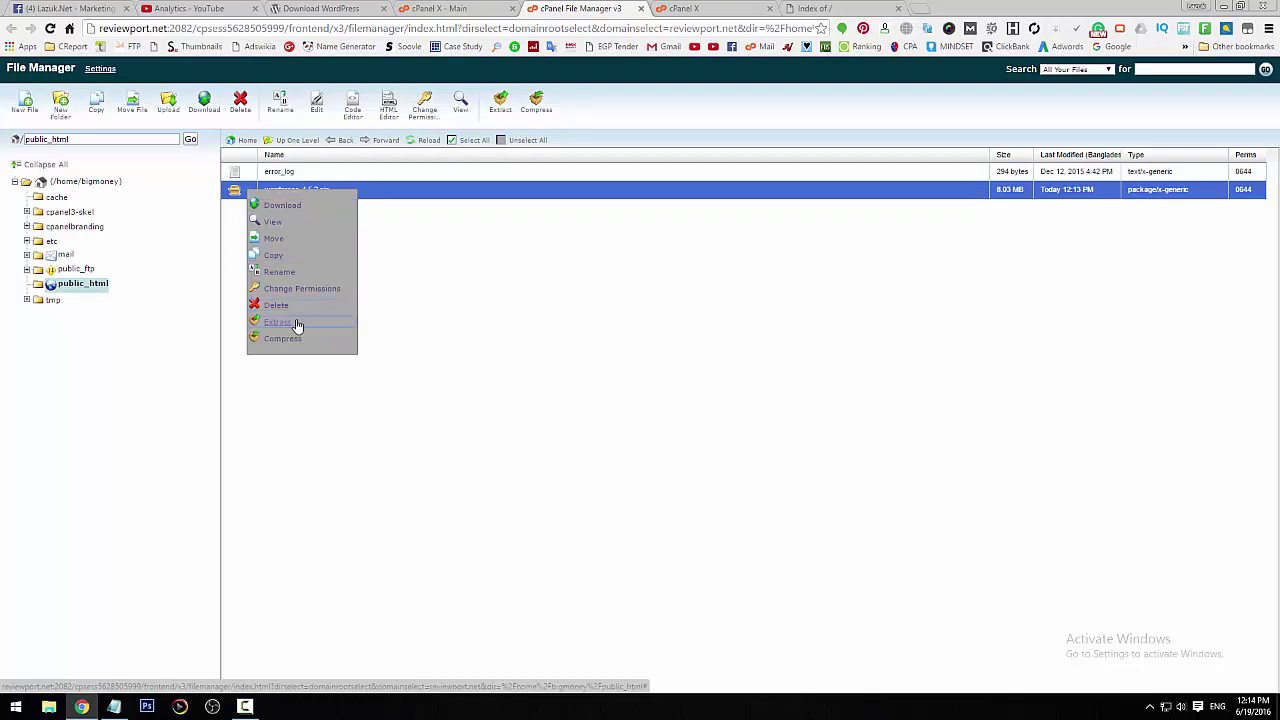
left_click(378, 229)
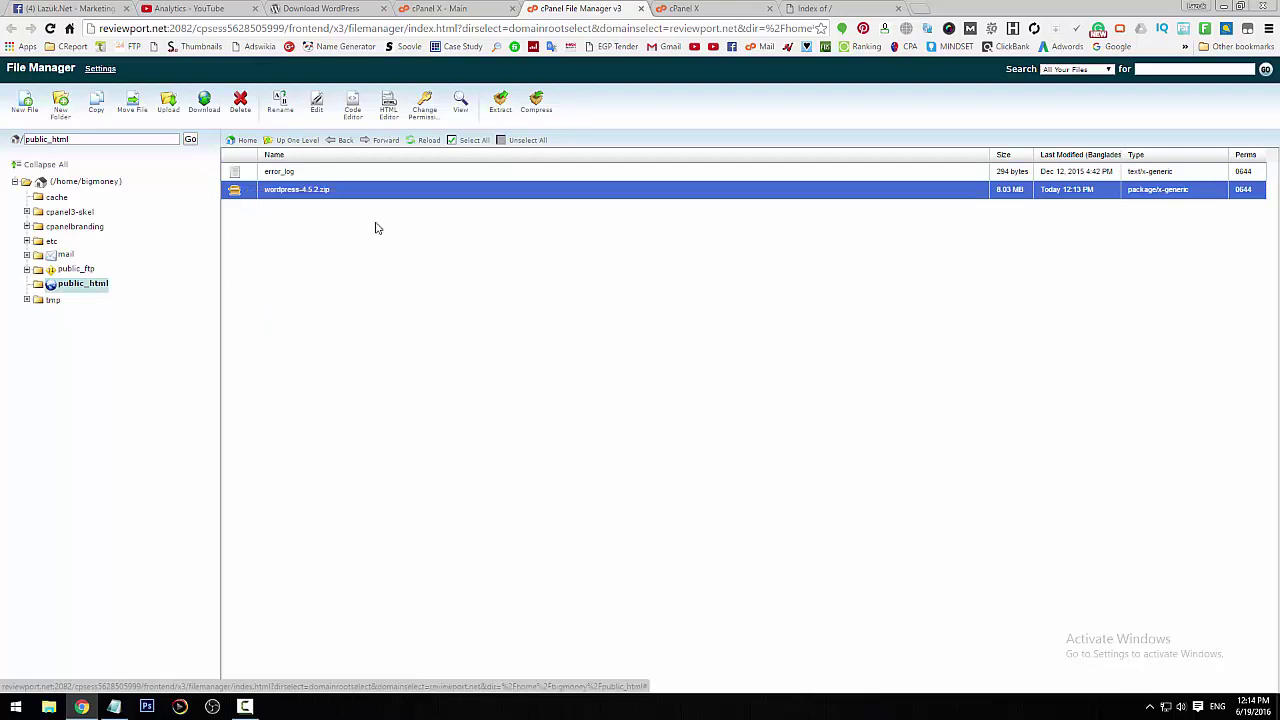
left_click(500, 110)
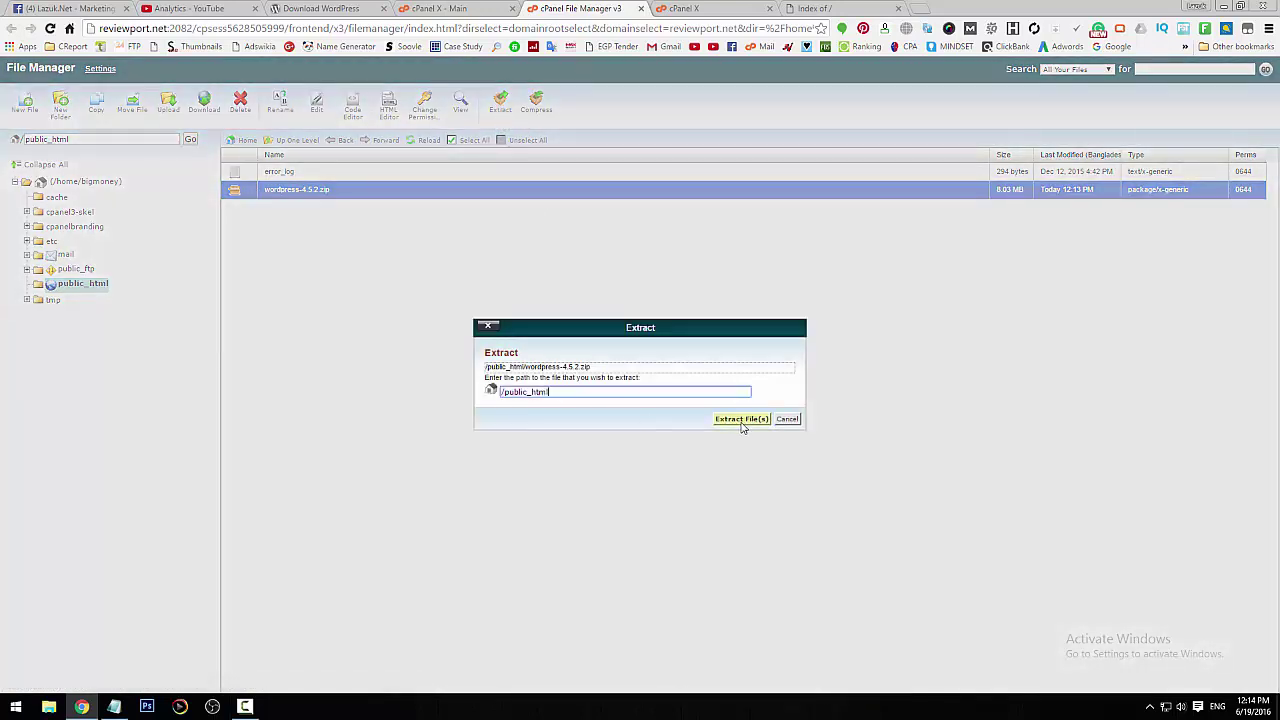
left_click(742, 424)
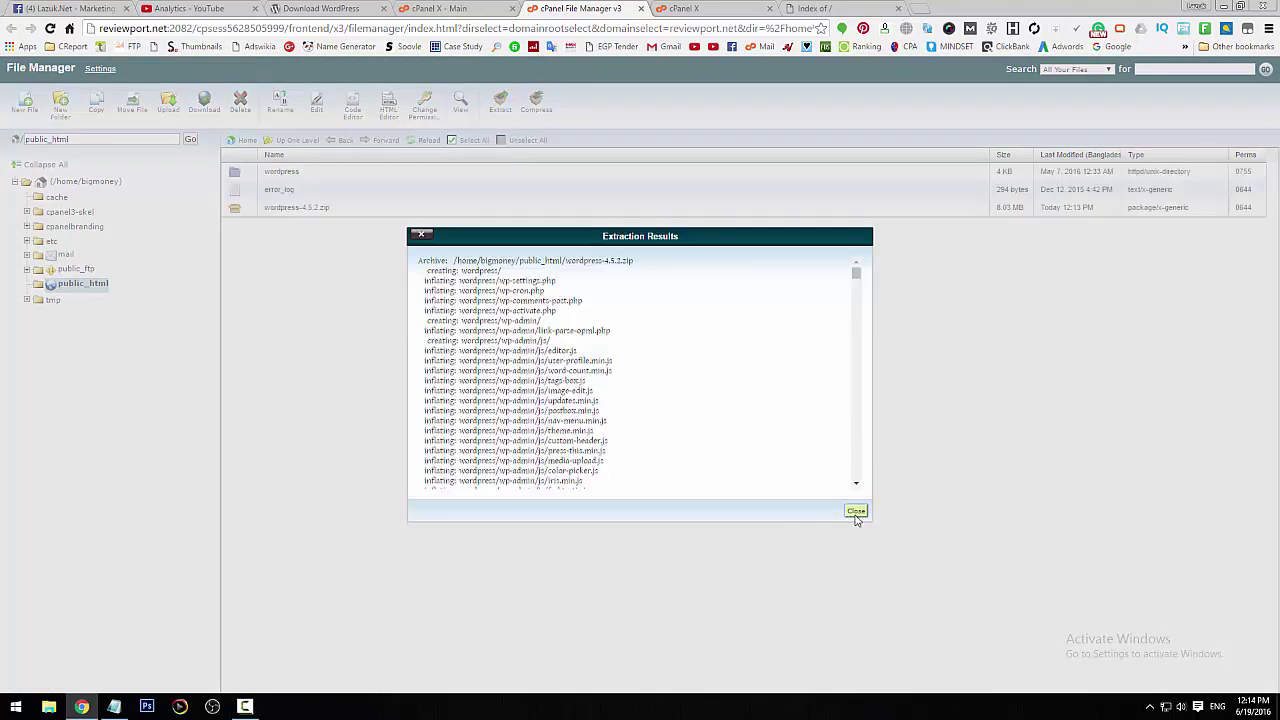
left_click(856, 511)
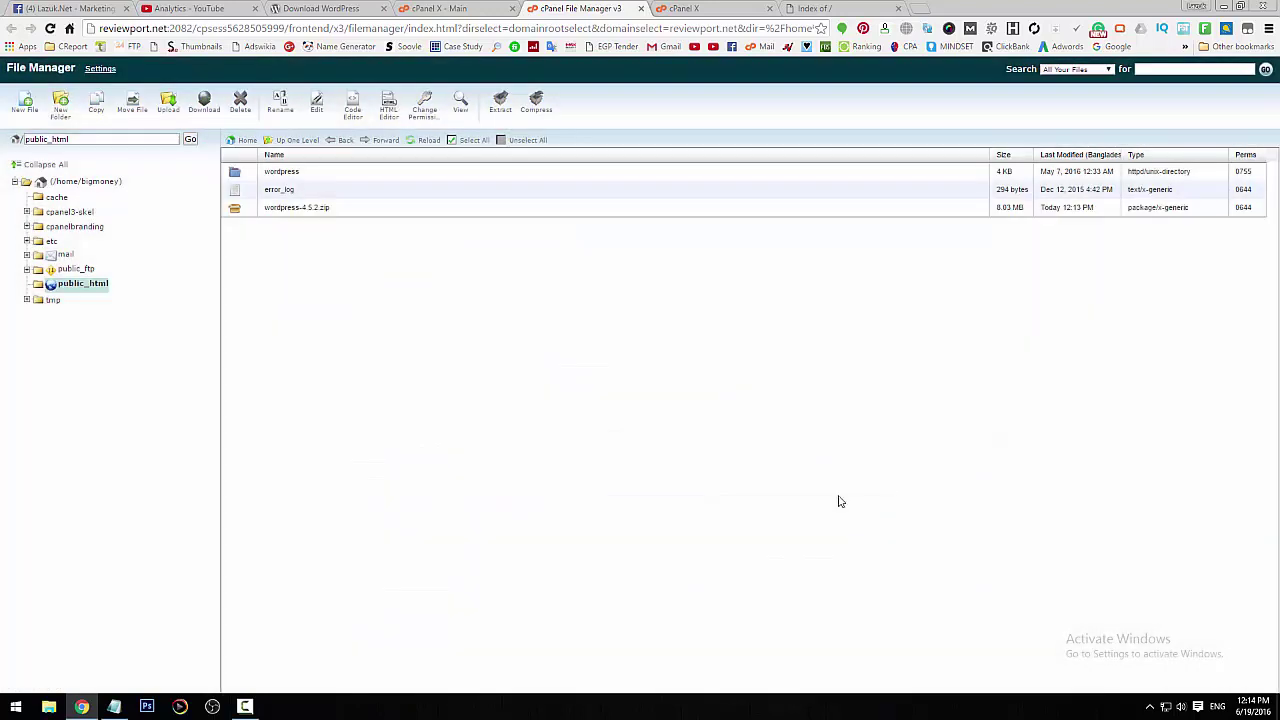
left_click(424, 142)
Load reviewport.net/wordpress in the site tab, which shows only a bare 'Index of /' listing
left_click(812, 8)
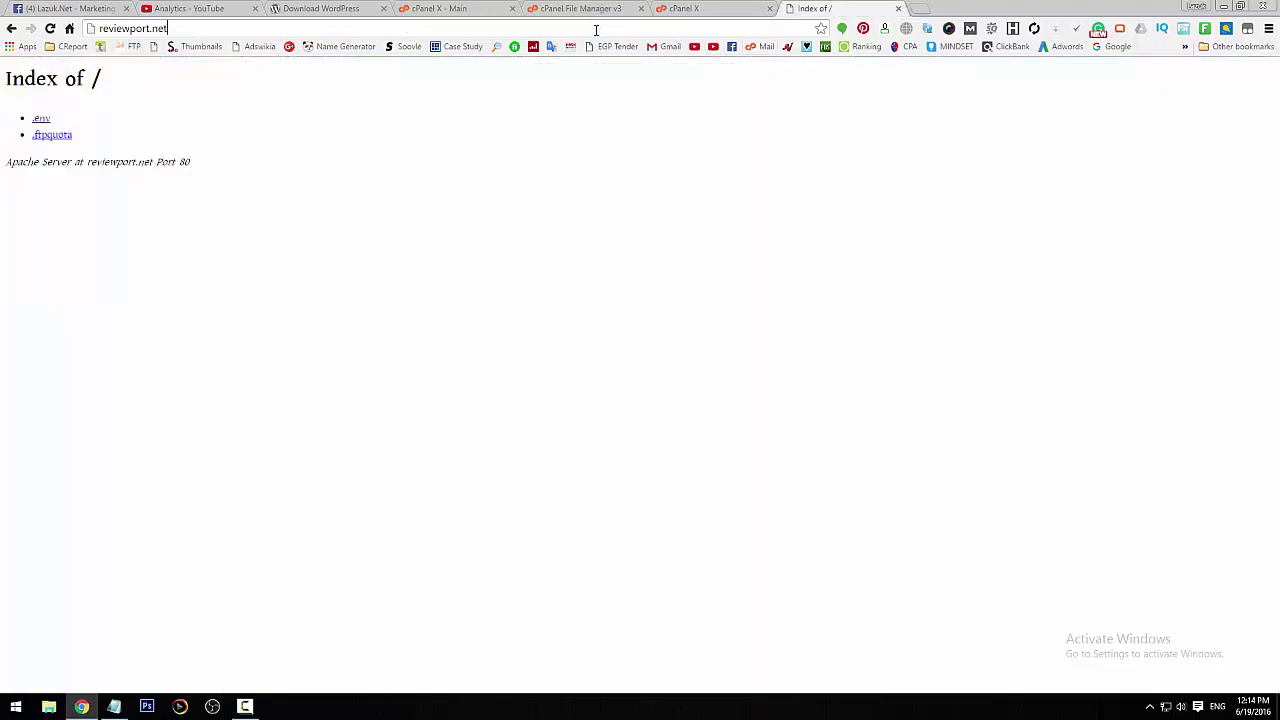
left_click(596, 30)
key("End")
type("/")
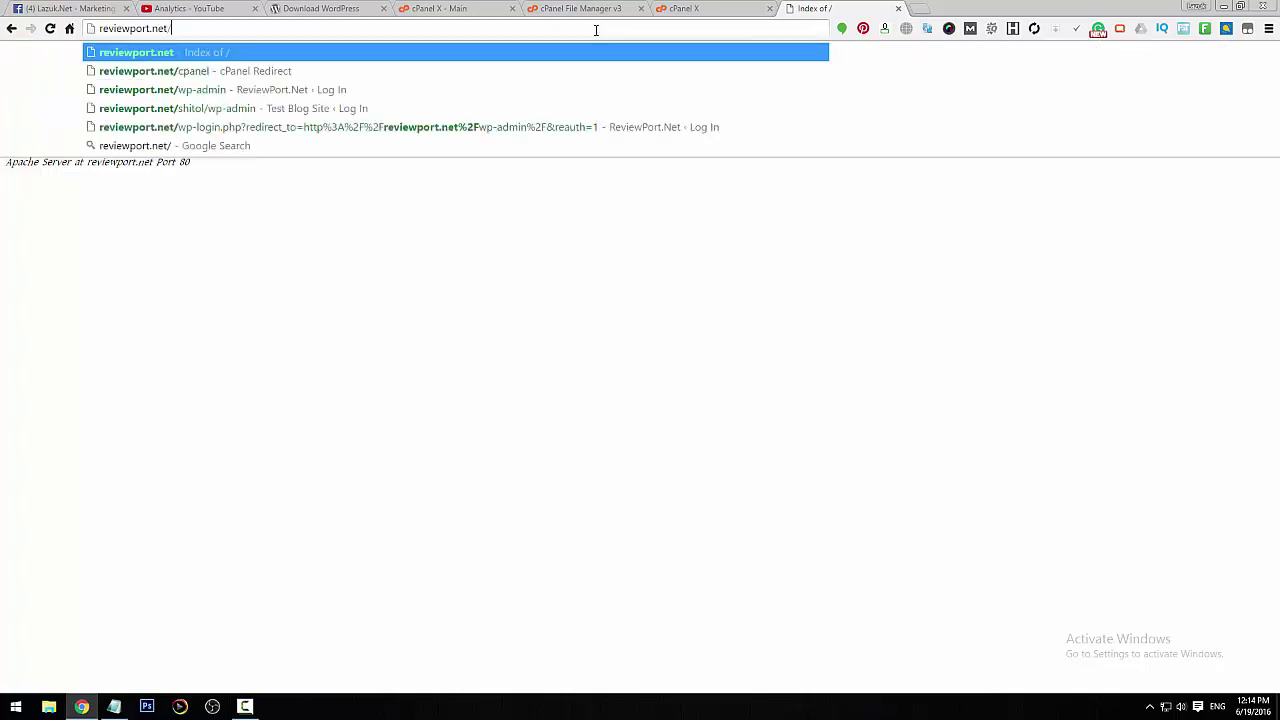
type("wor")
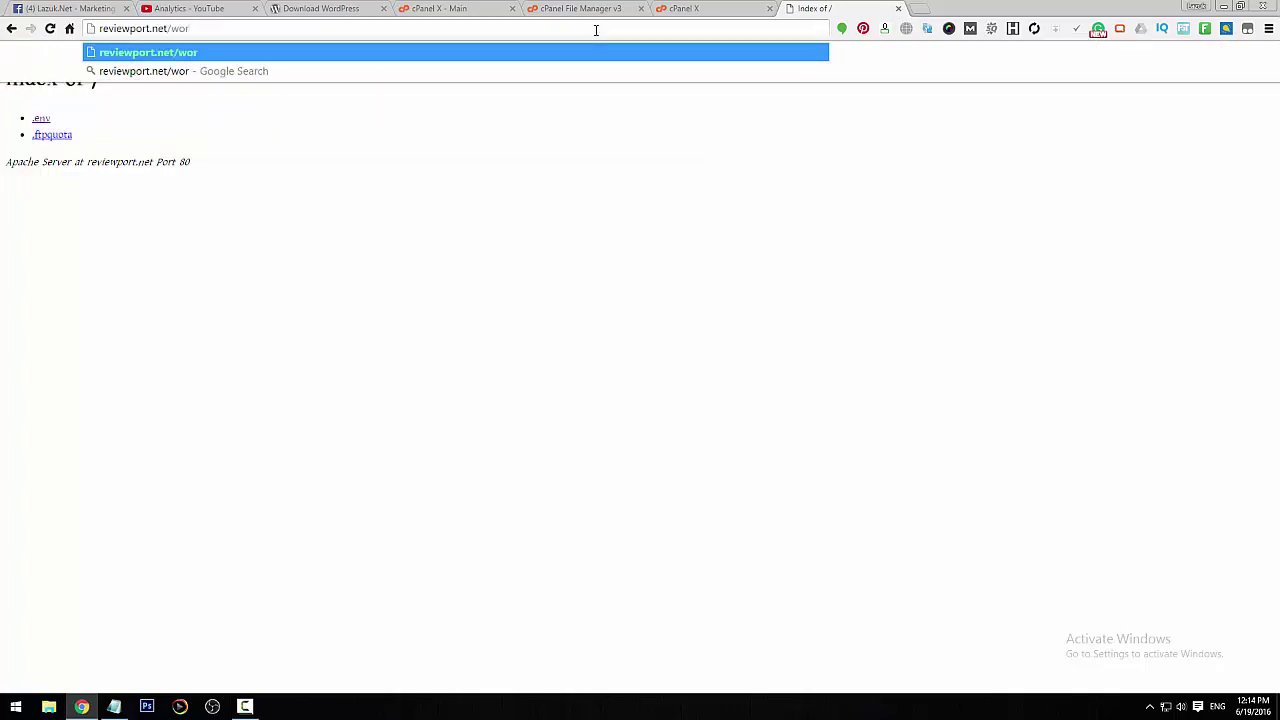
type("dpress")
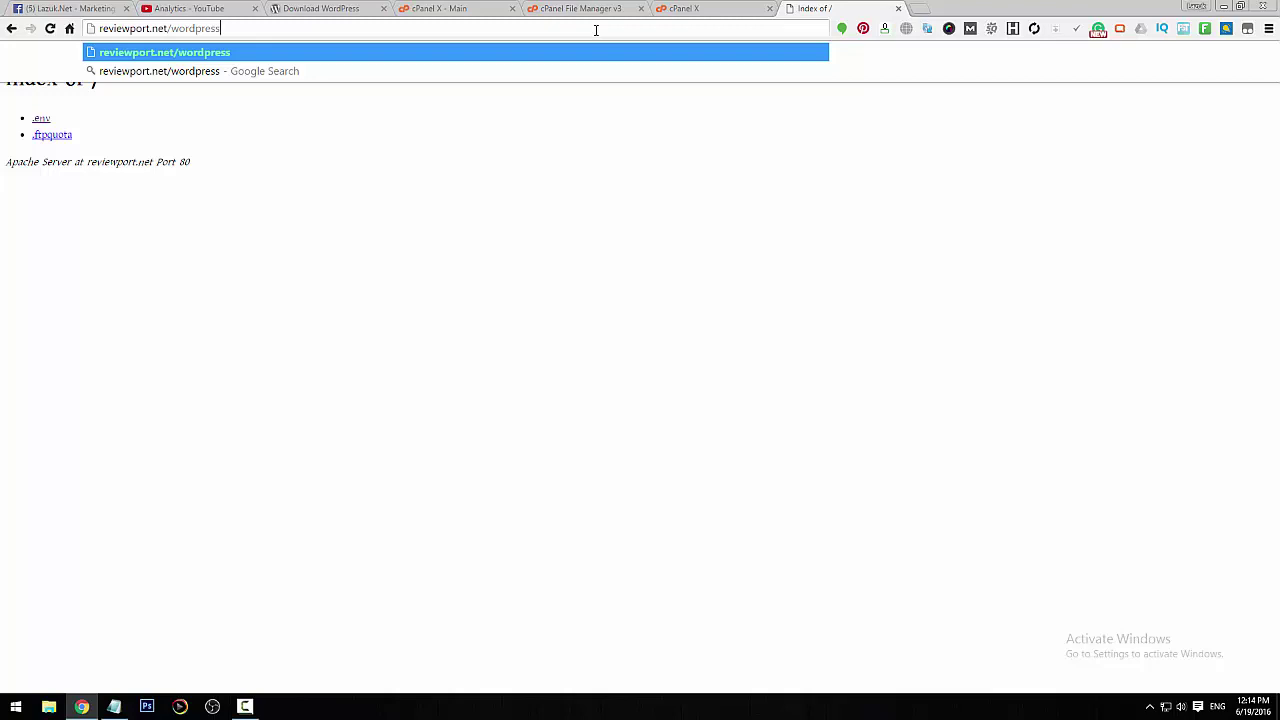
left_click(648, 199)
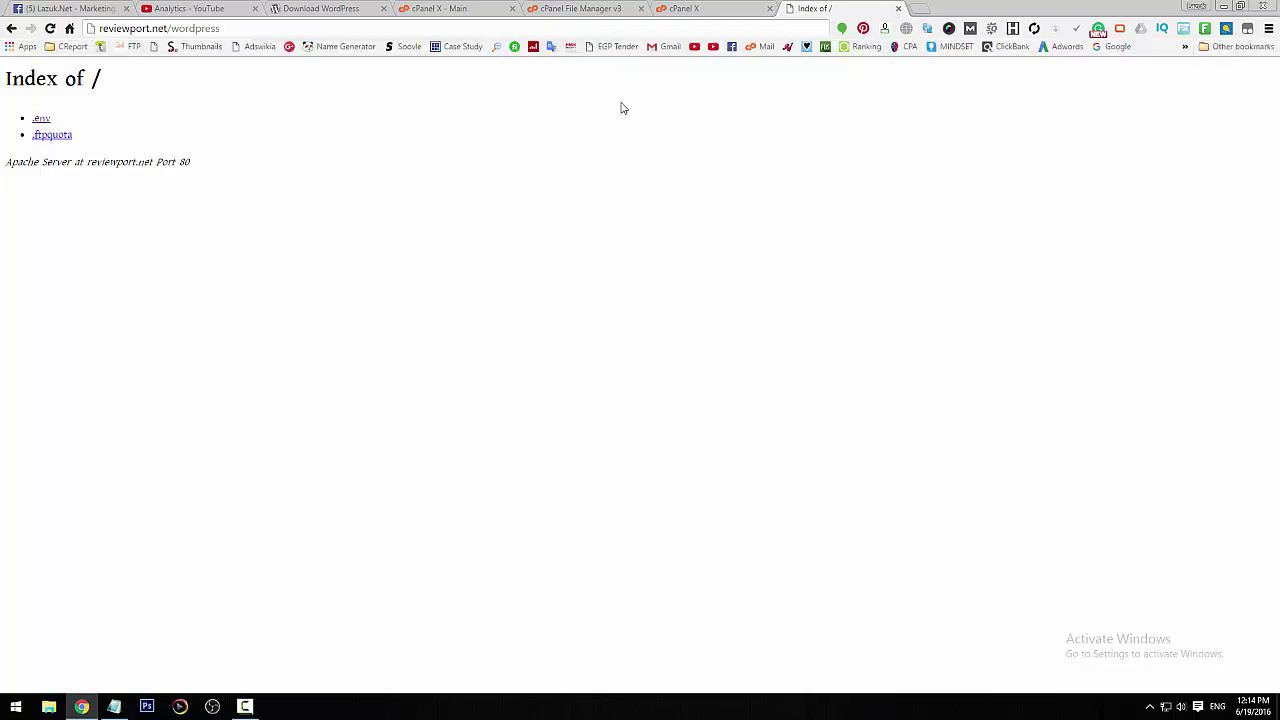
left_click(558, 7)
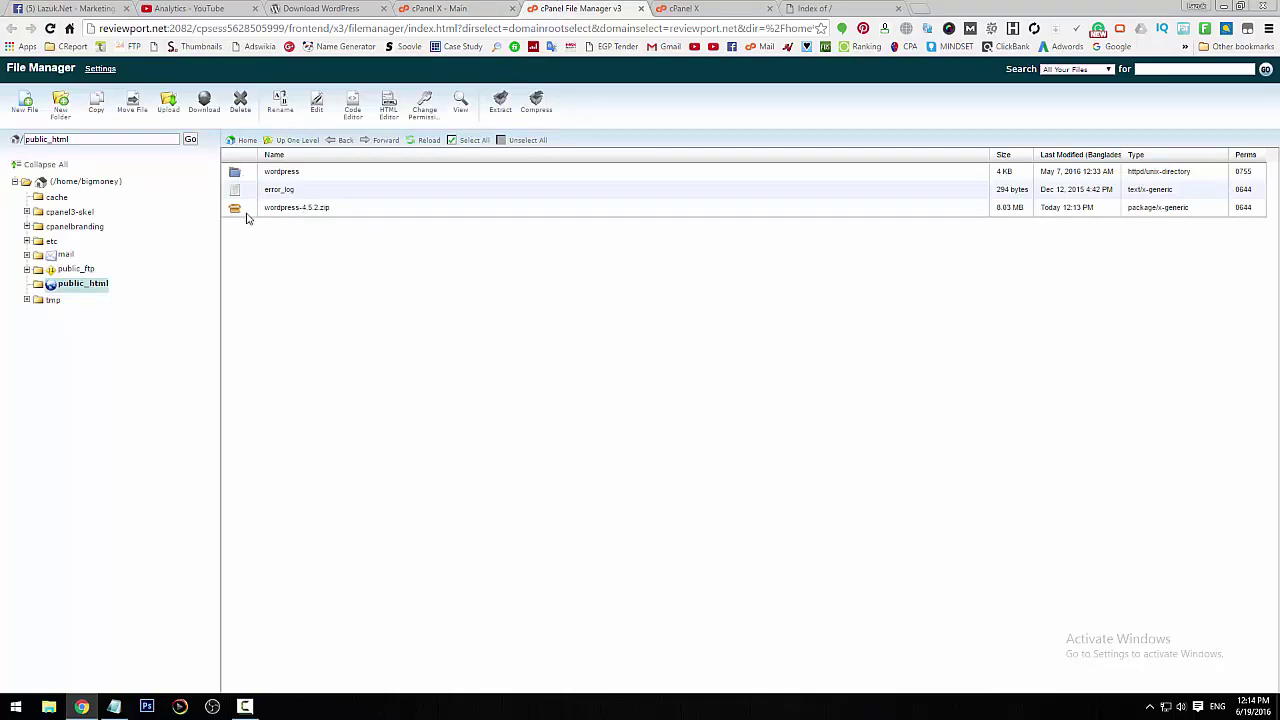
Delete the uploaded wordpress-4.5.2.zip archive from public_html
left_click(243, 211)
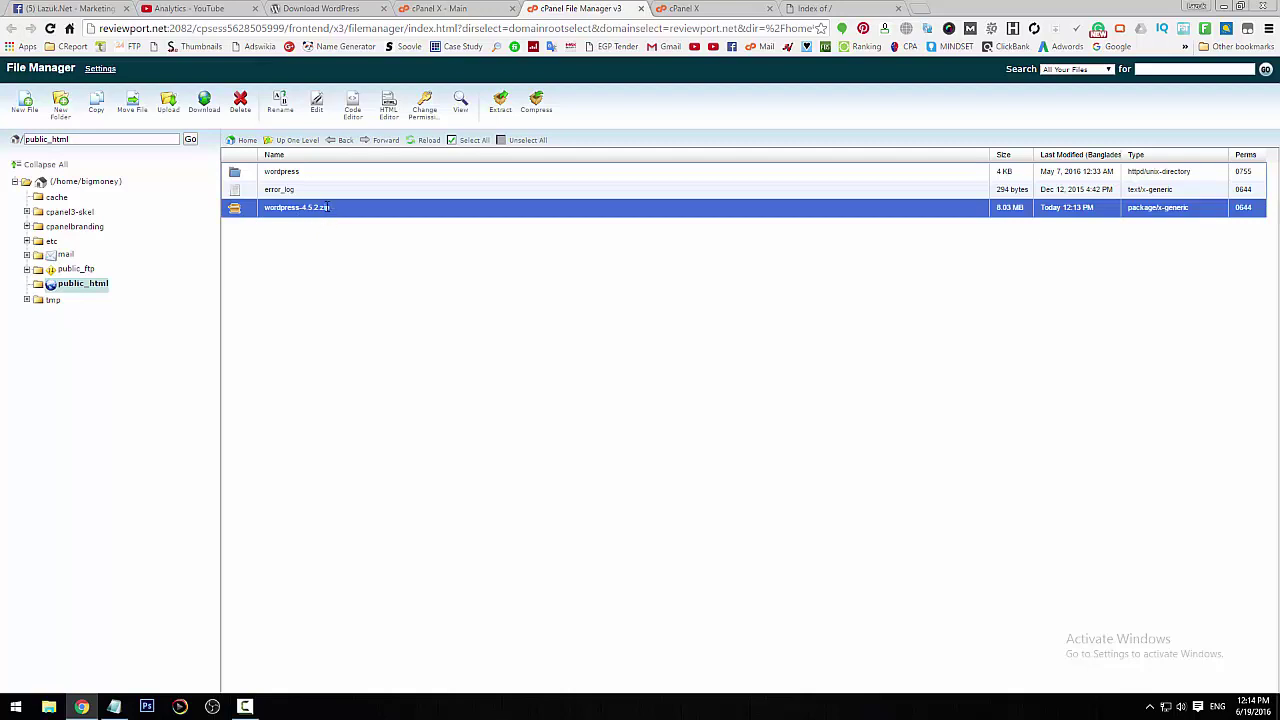
left_click(240, 104)
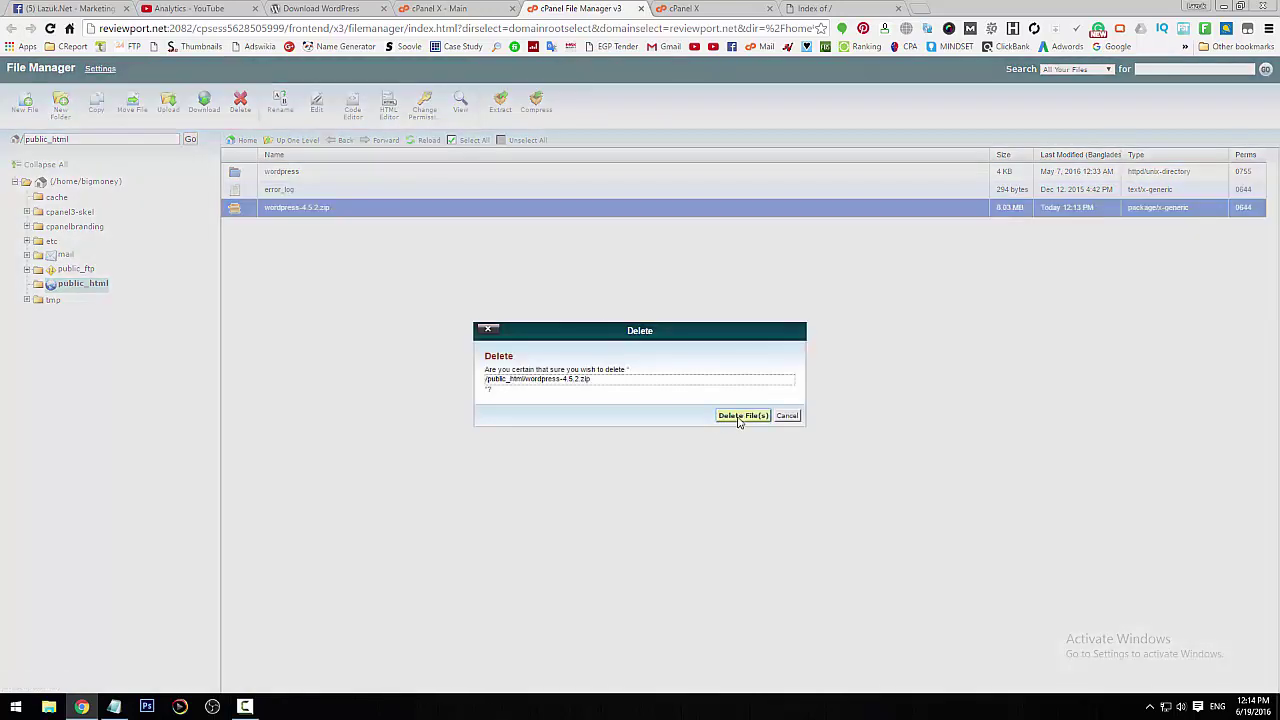
left_click(742, 416)
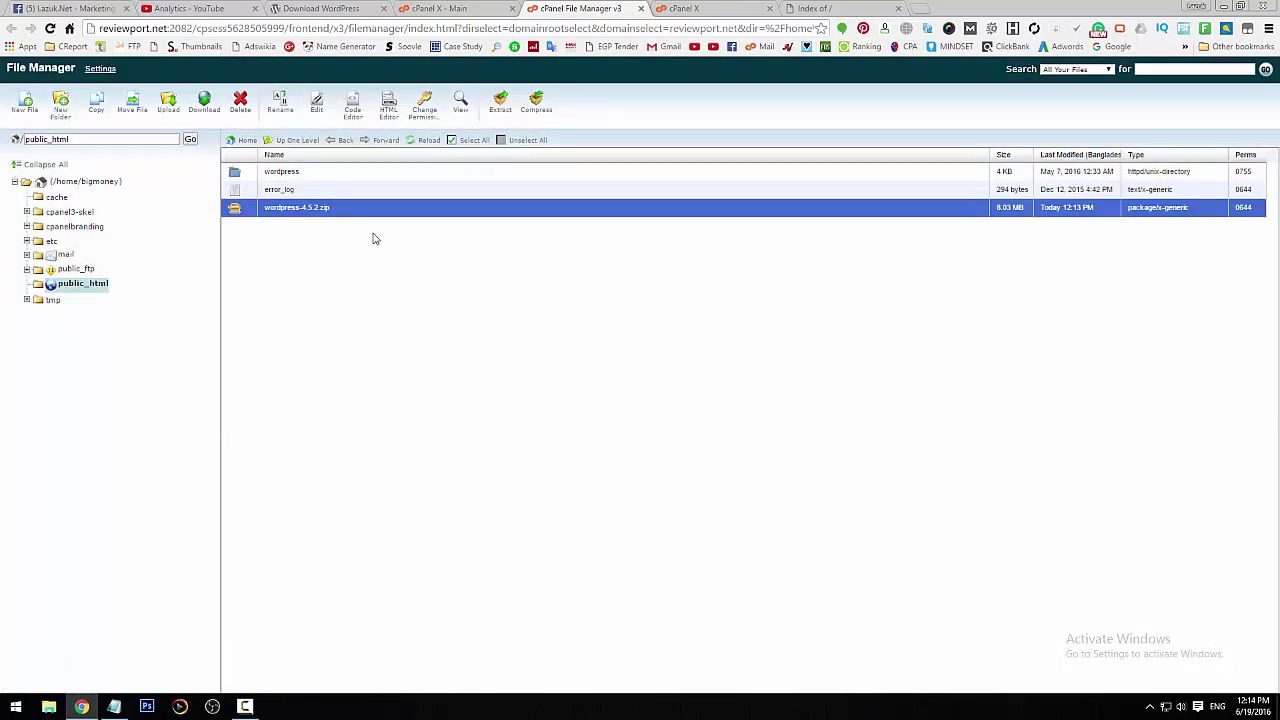
Move all files from the wordpress folder to /public_html/ and go up one level
double_click(245, 174)
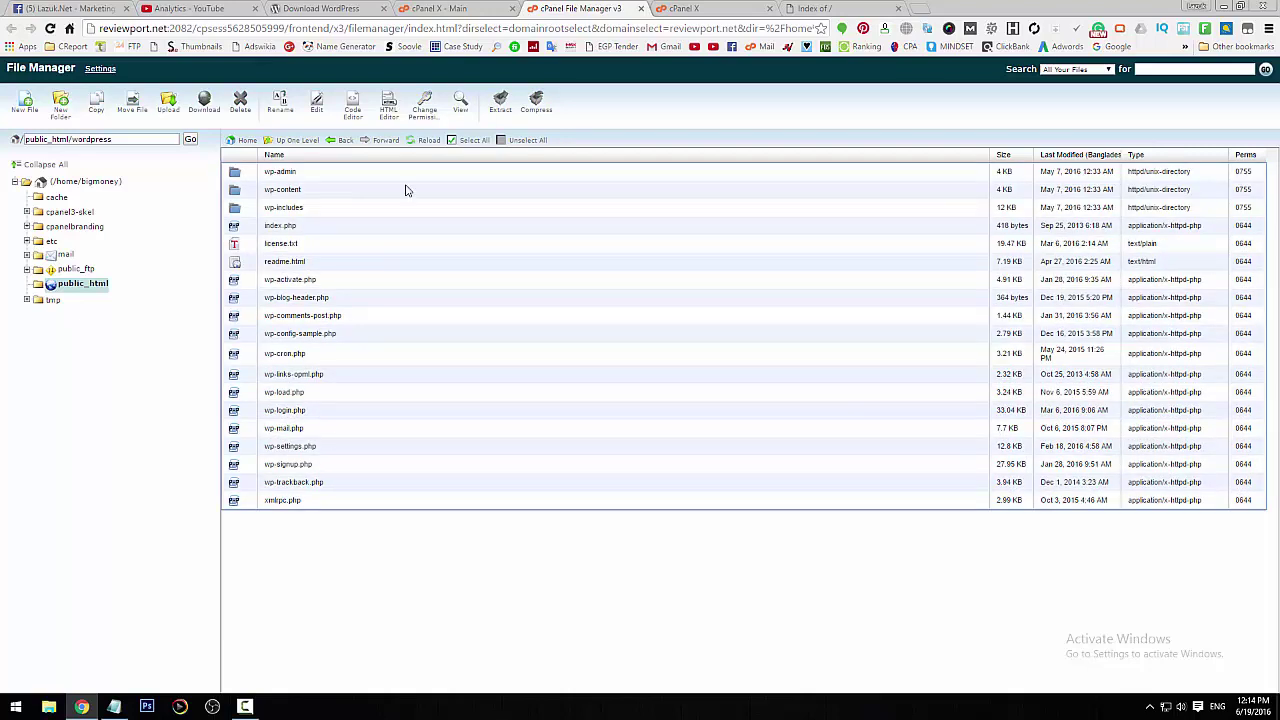
left_click(470, 141)
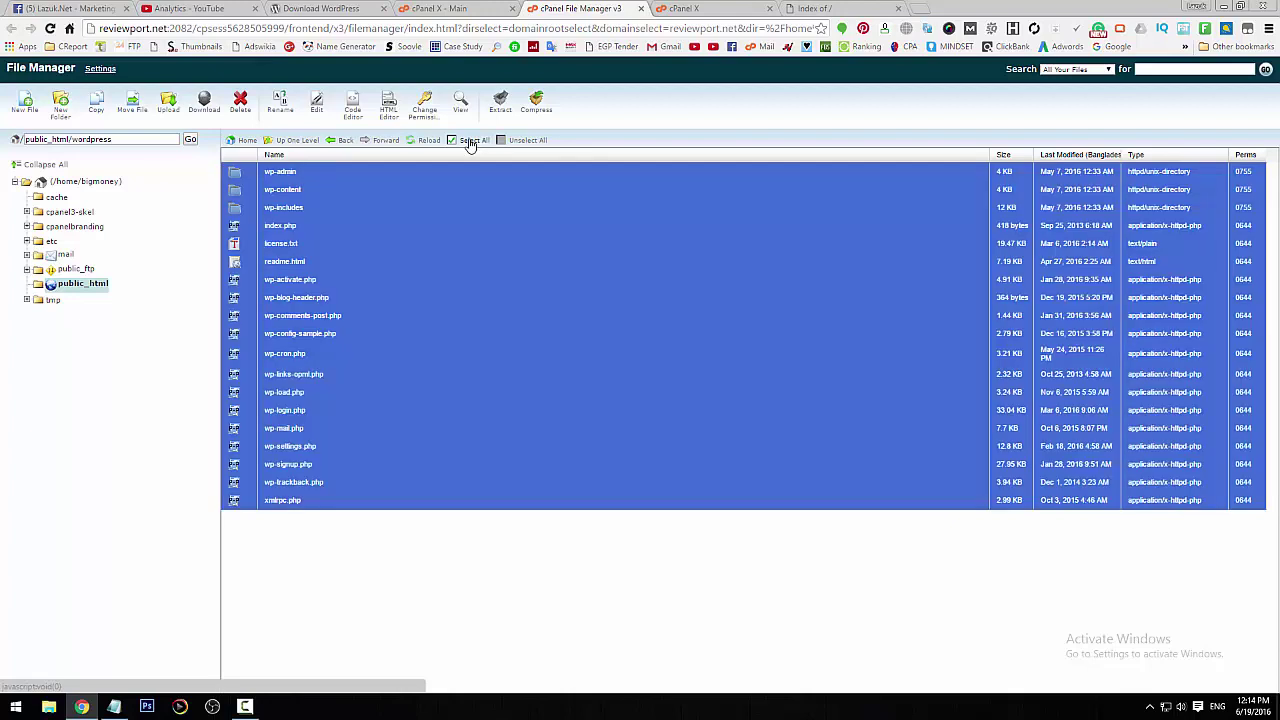
left_click(132, 108)
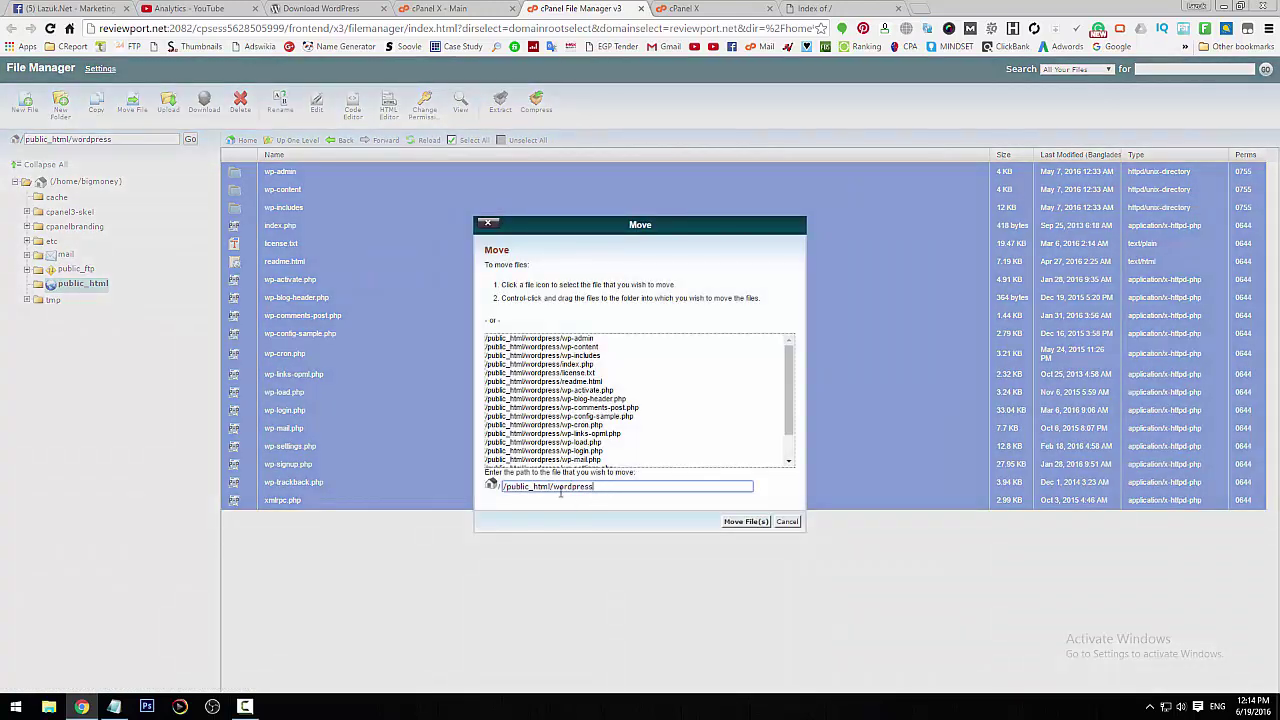
left_click_drag(551, 486, 589, 487)
key("BackSpace")
left_click(746, 522)
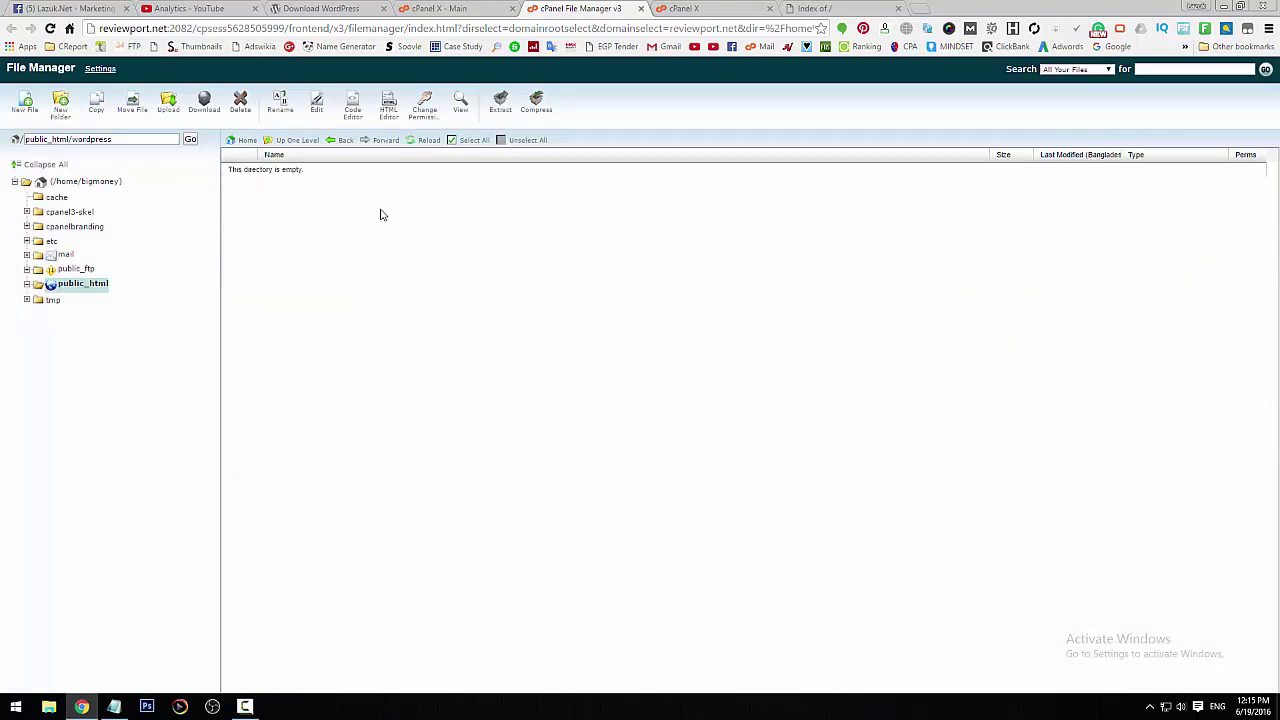
left_click(294, 146)
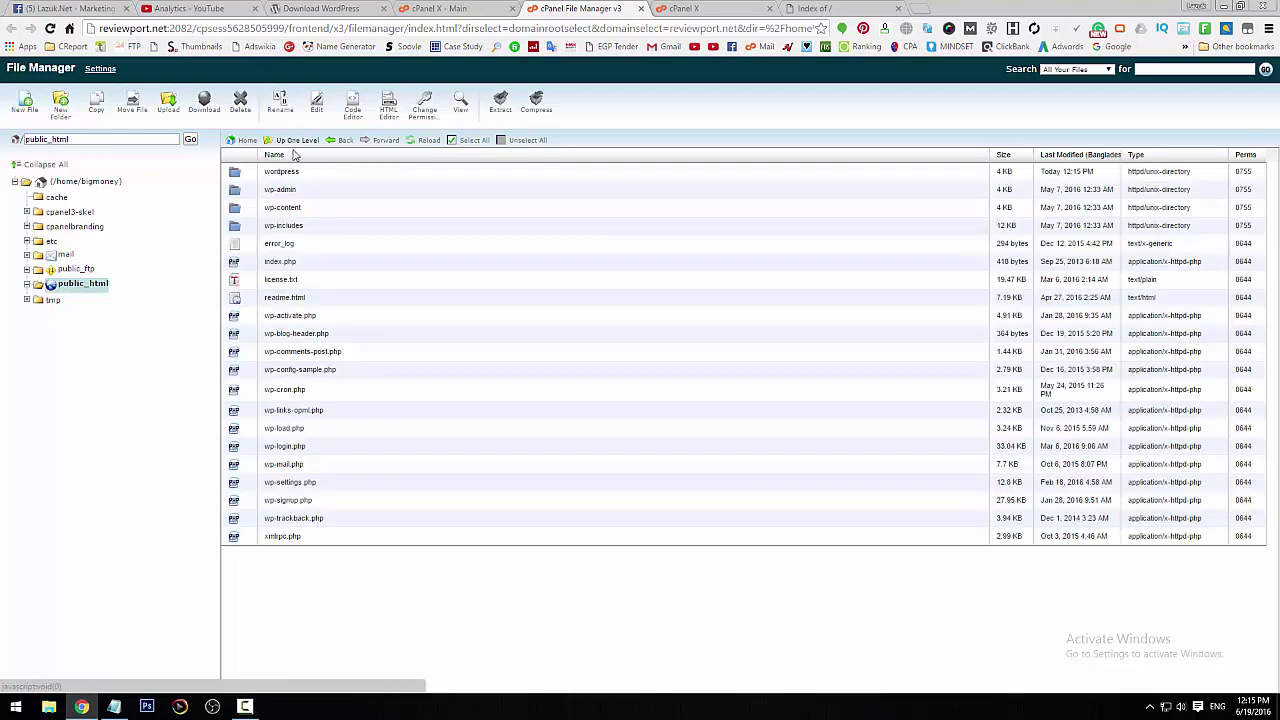
Check the wordpress folder is empty, then delete it from public_html
double_click(242, 178)
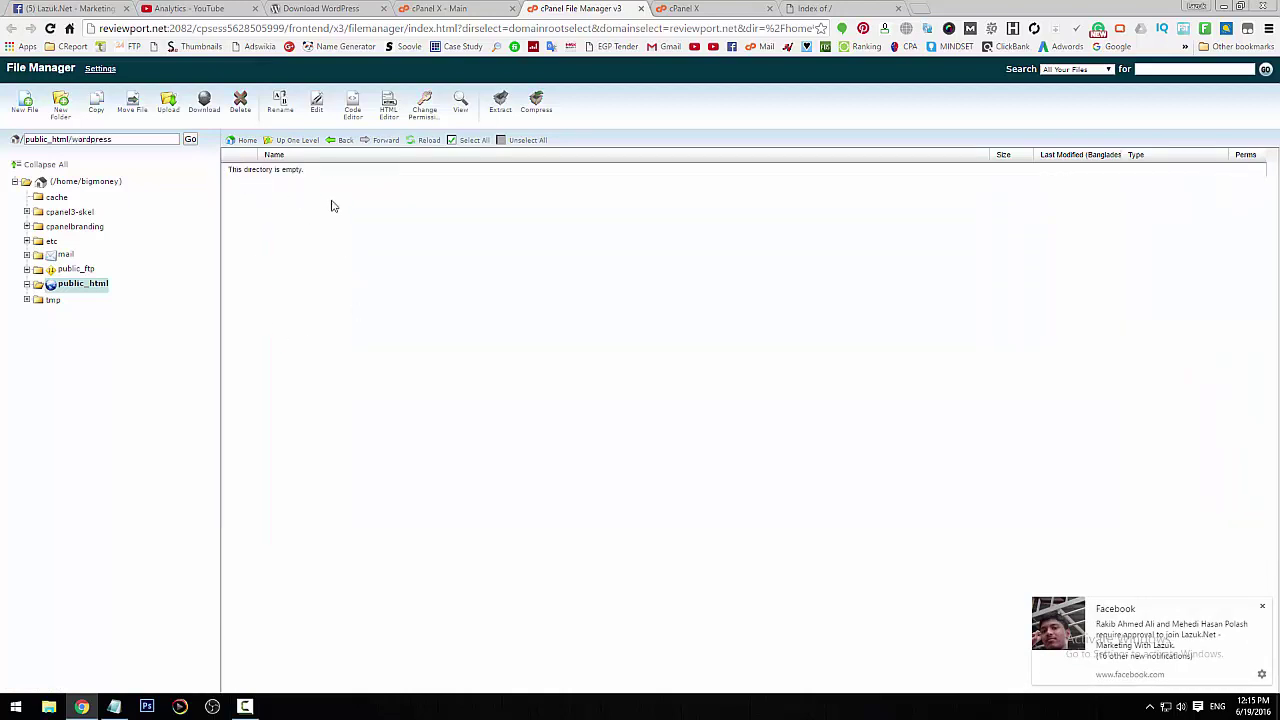
left_click(290, 140)
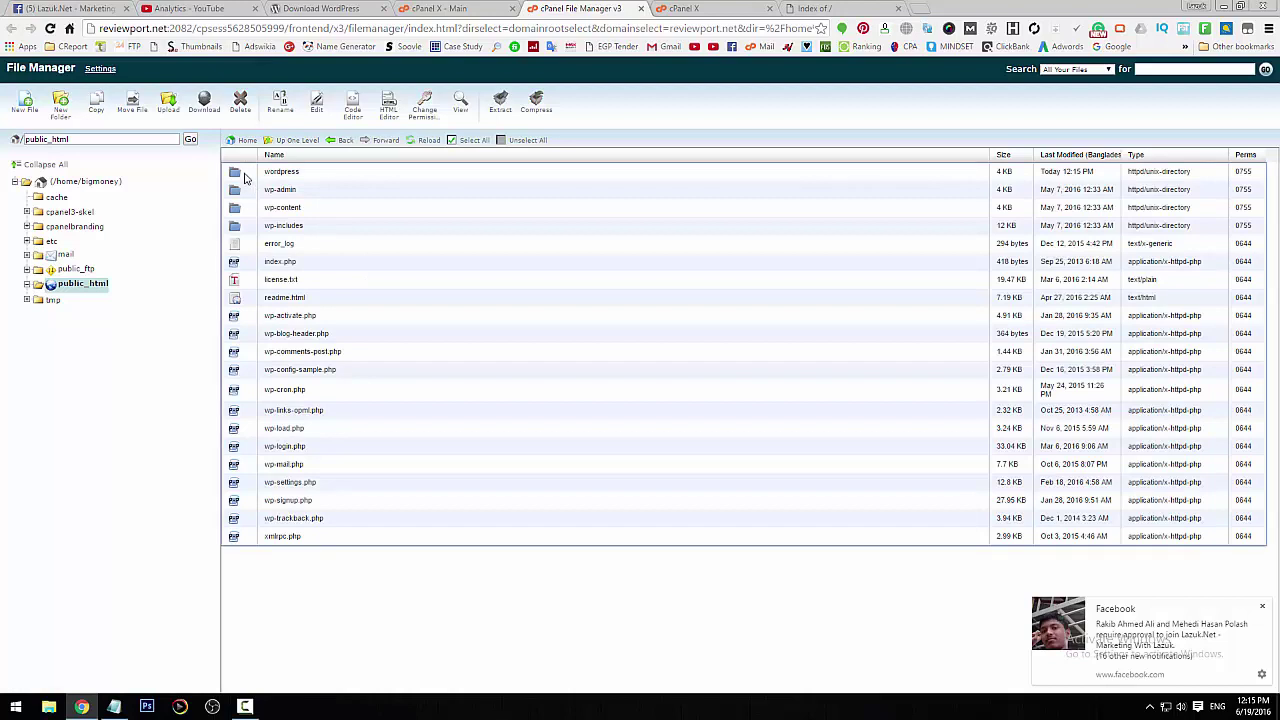
left_click(244, 177)
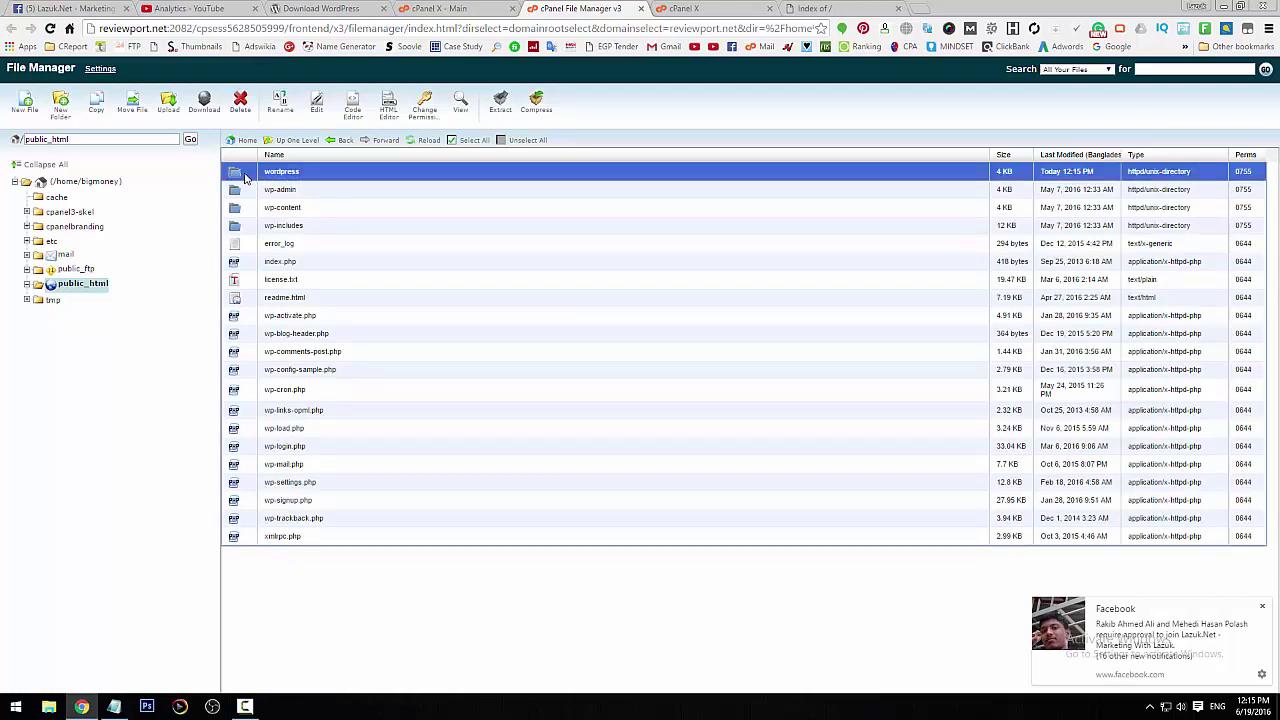
left_click(240, 104)
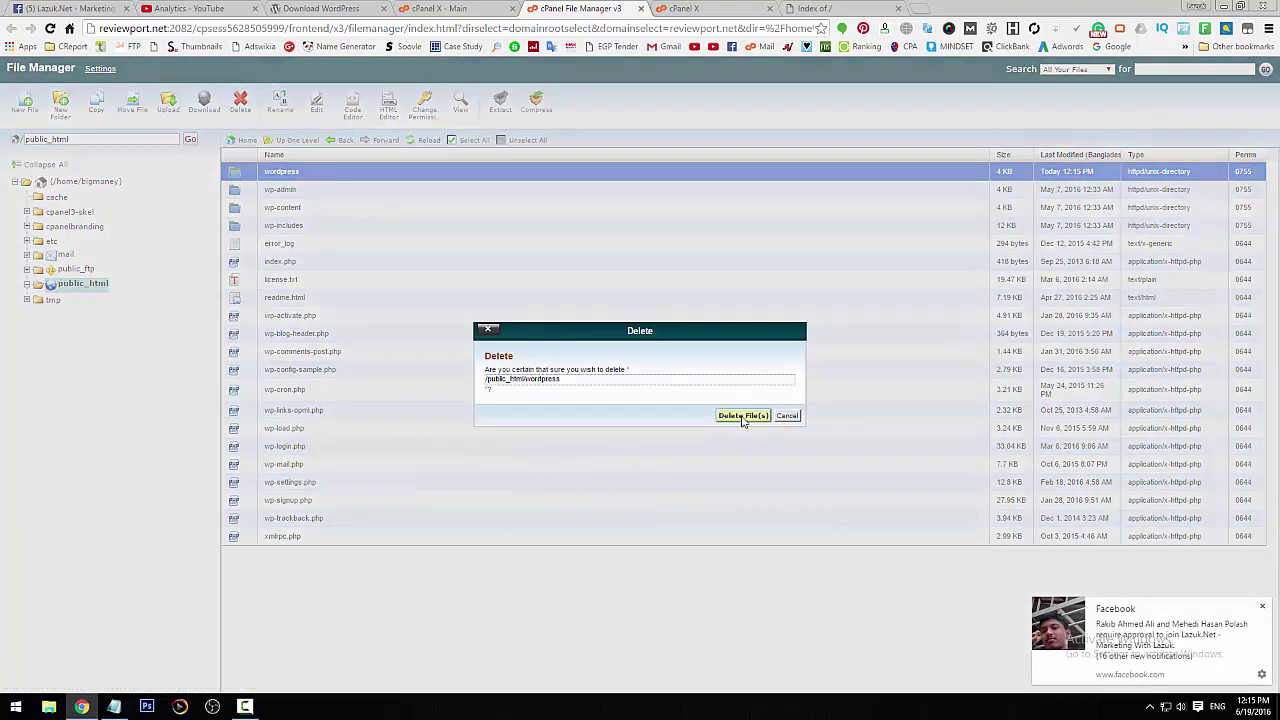
left_click(742, 416)
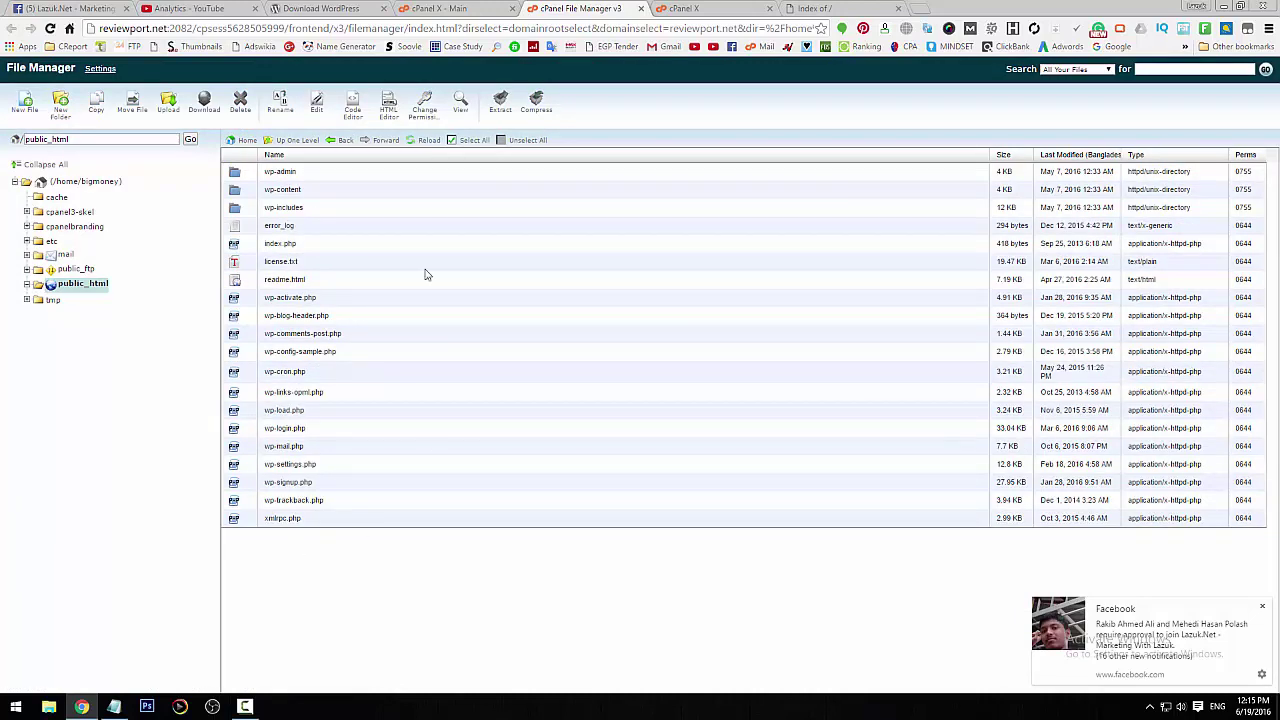
left_click(805, 7)
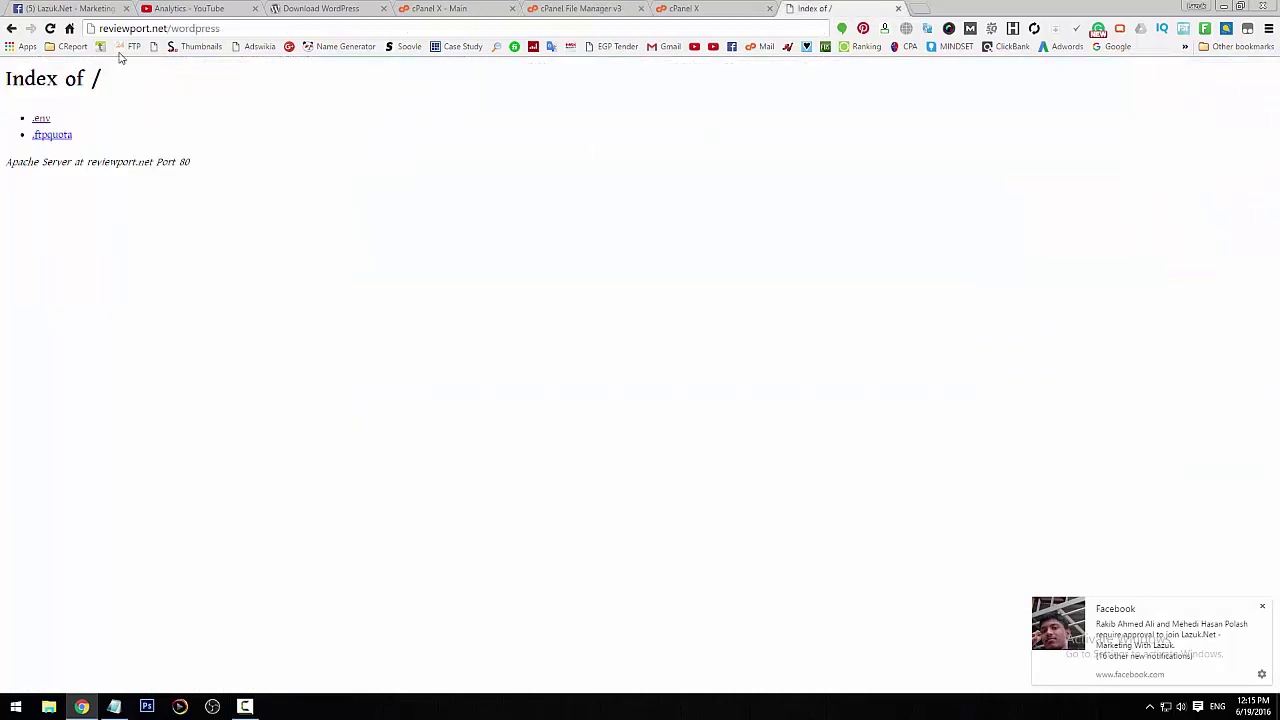
Load the reviewport.net root, continue in English (United States), and pass the welcome screen
left_click_drag(172, 28, 410, 40)
key("BackSpace")
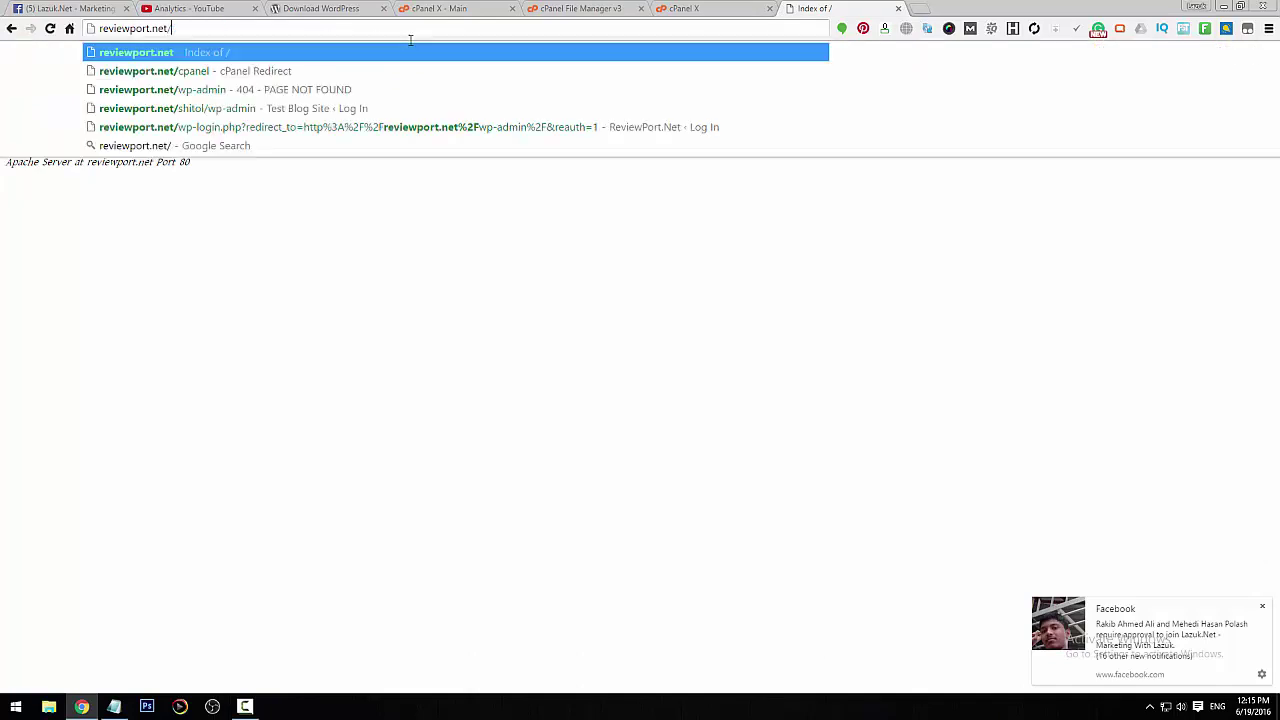
key("Return")
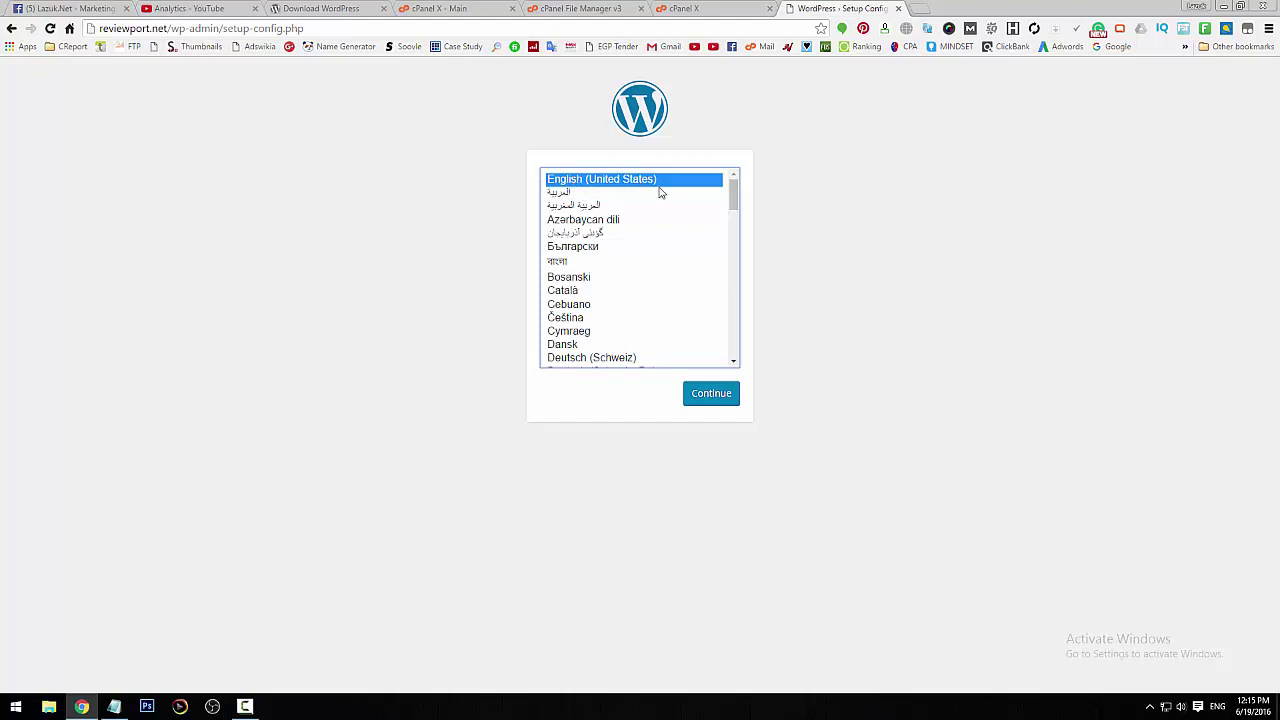
left_click(716, 400)
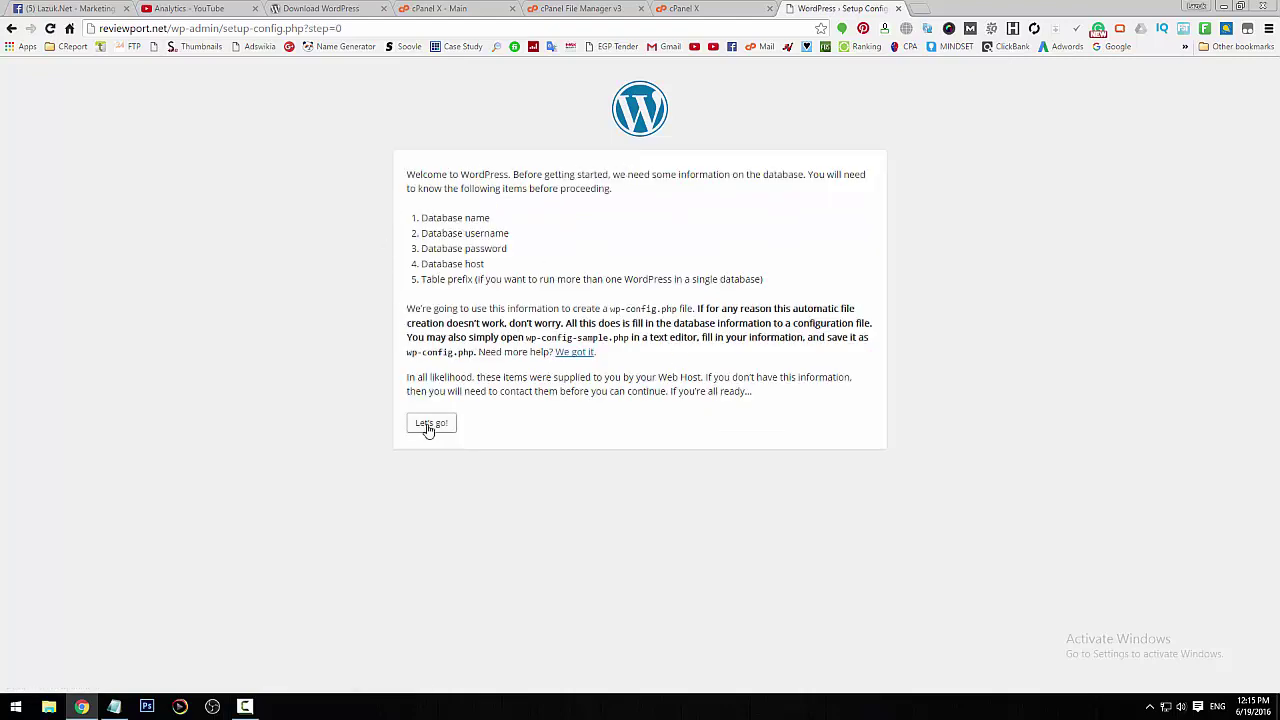
left_click(431, 425)
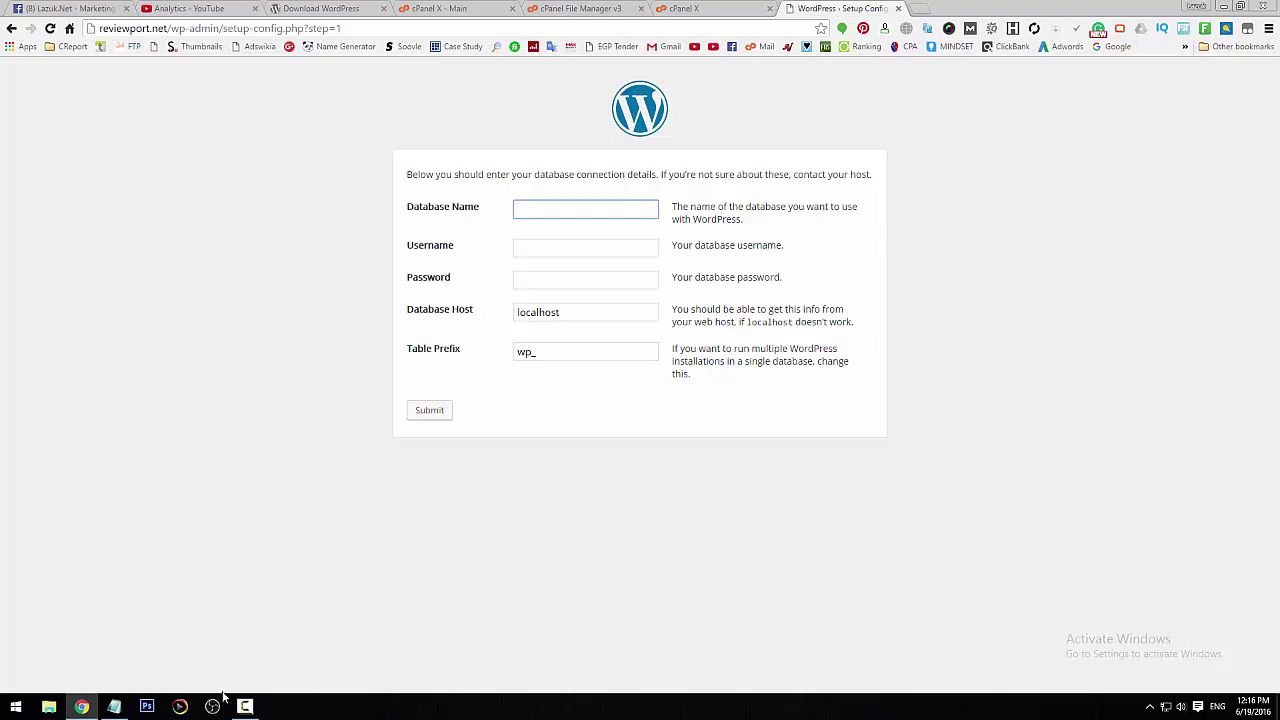
Paste the database name and username from the notes, type the database password, and submit
left_click(114, 706)
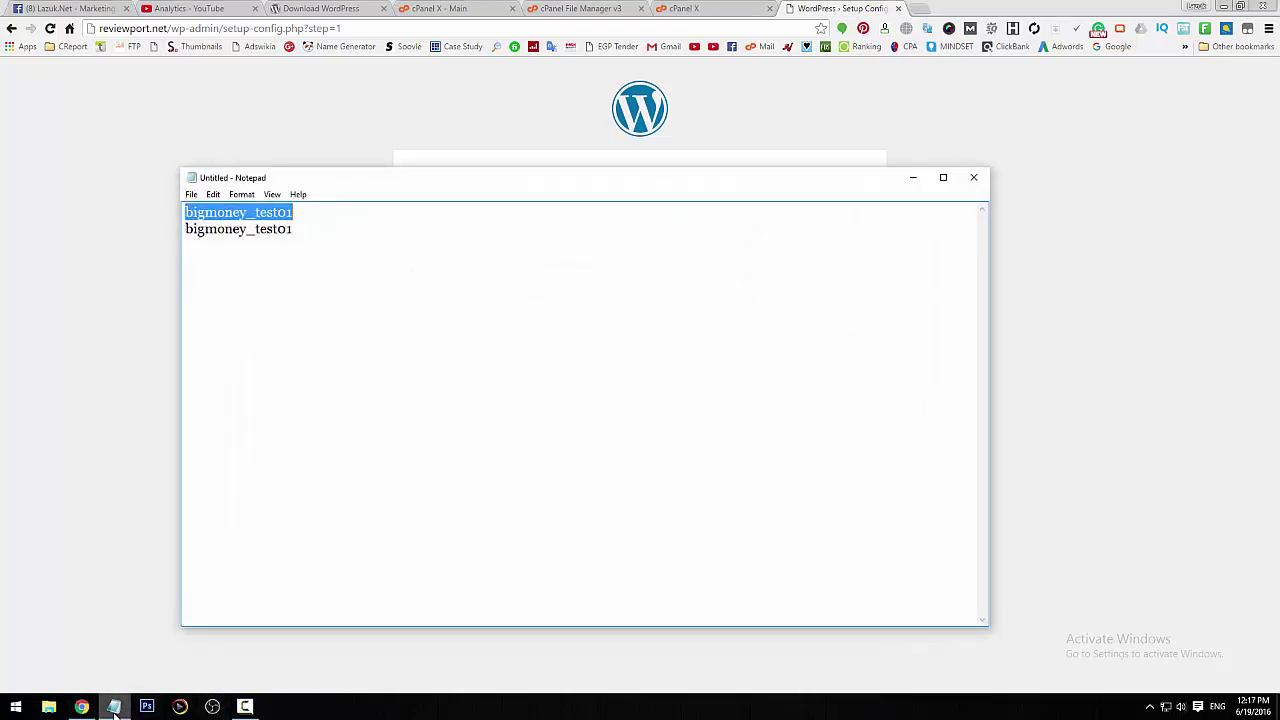
left_click(114, 706)
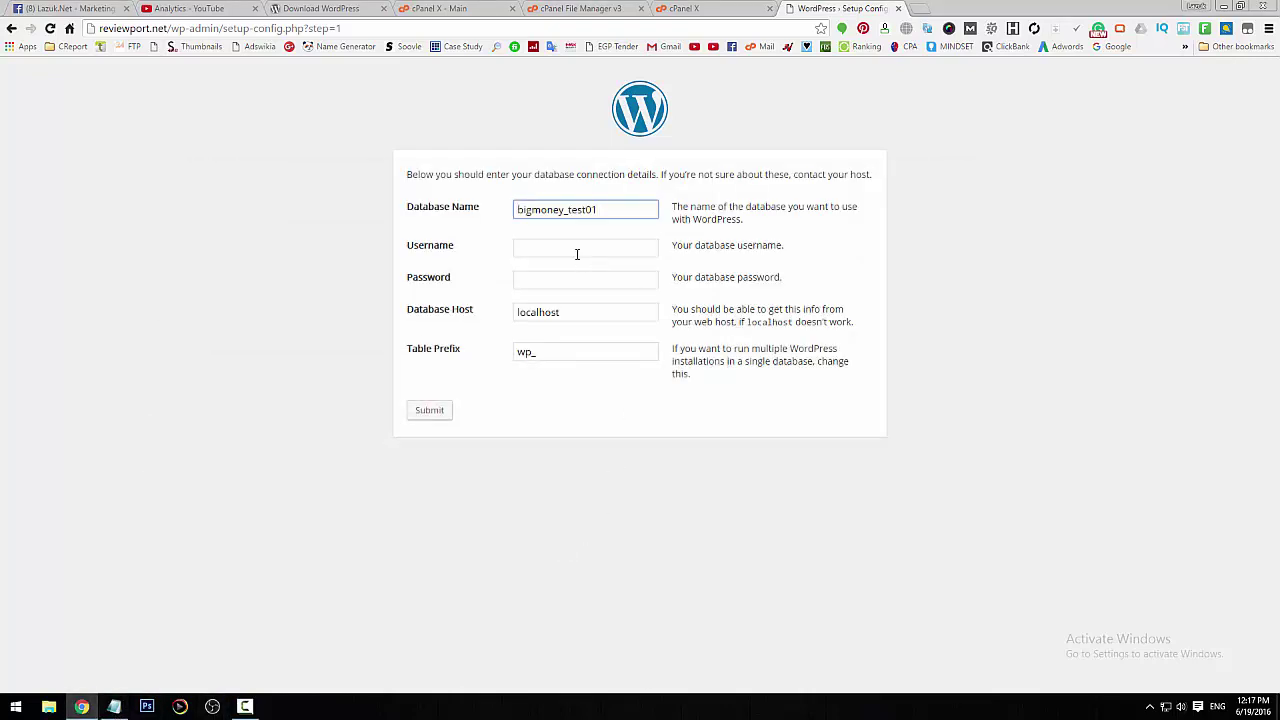
left_click(576, 251)
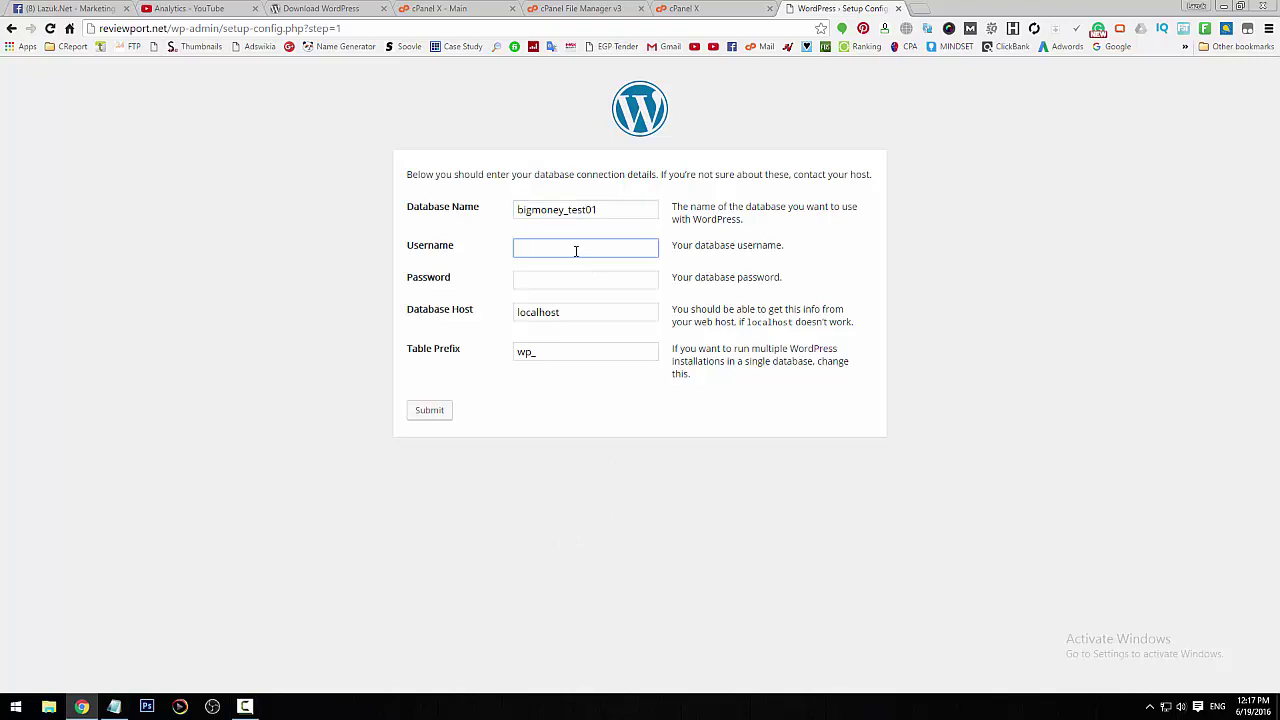
left_click(114, 706)
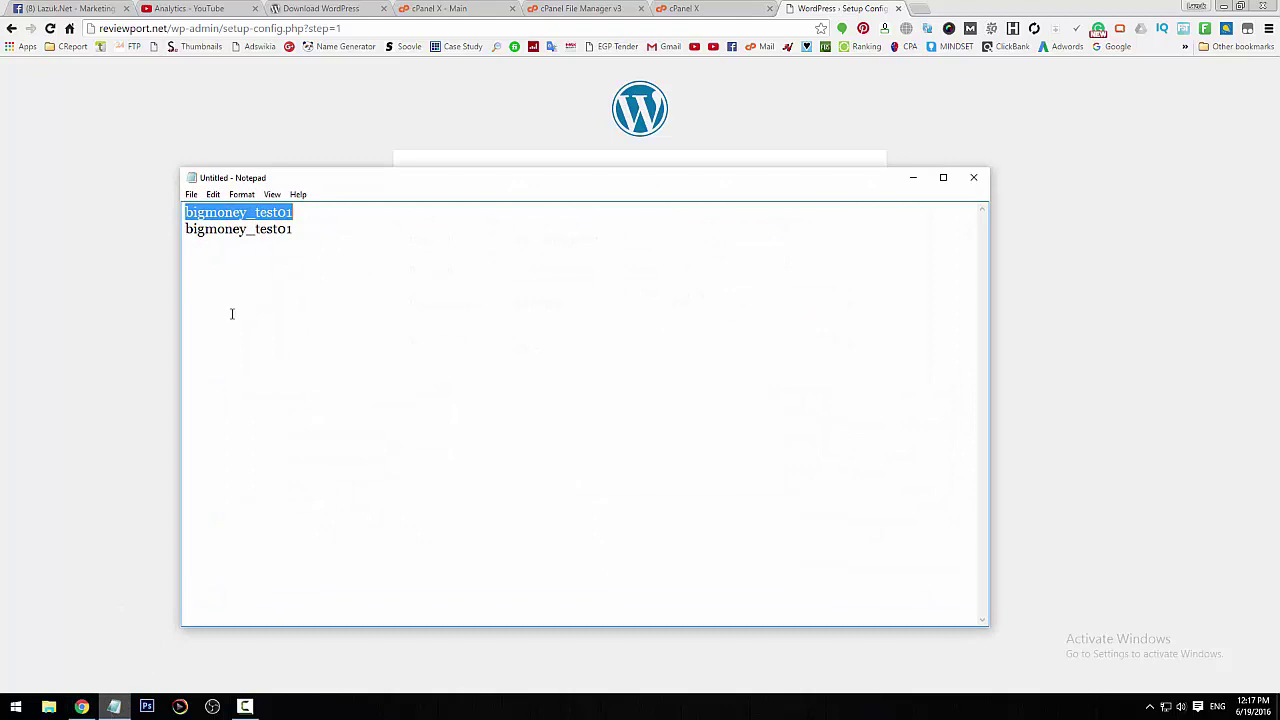
left_click(134, 294)
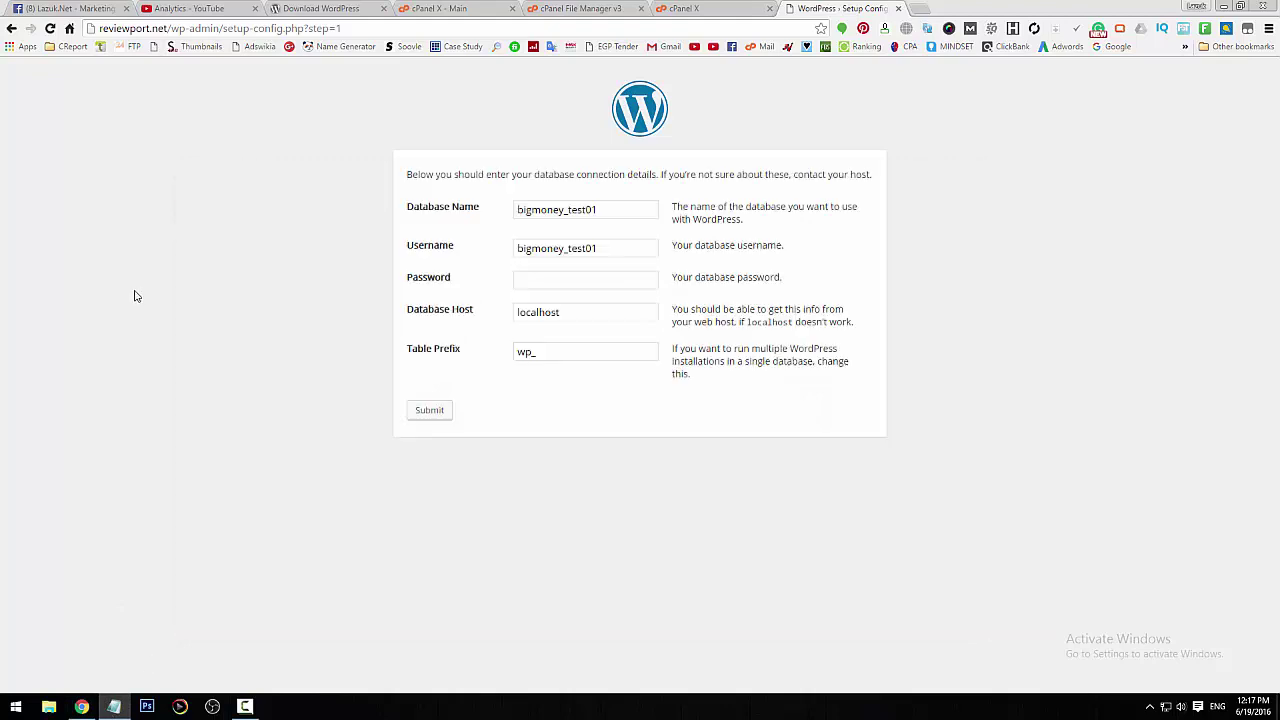
left_click(542, 283)
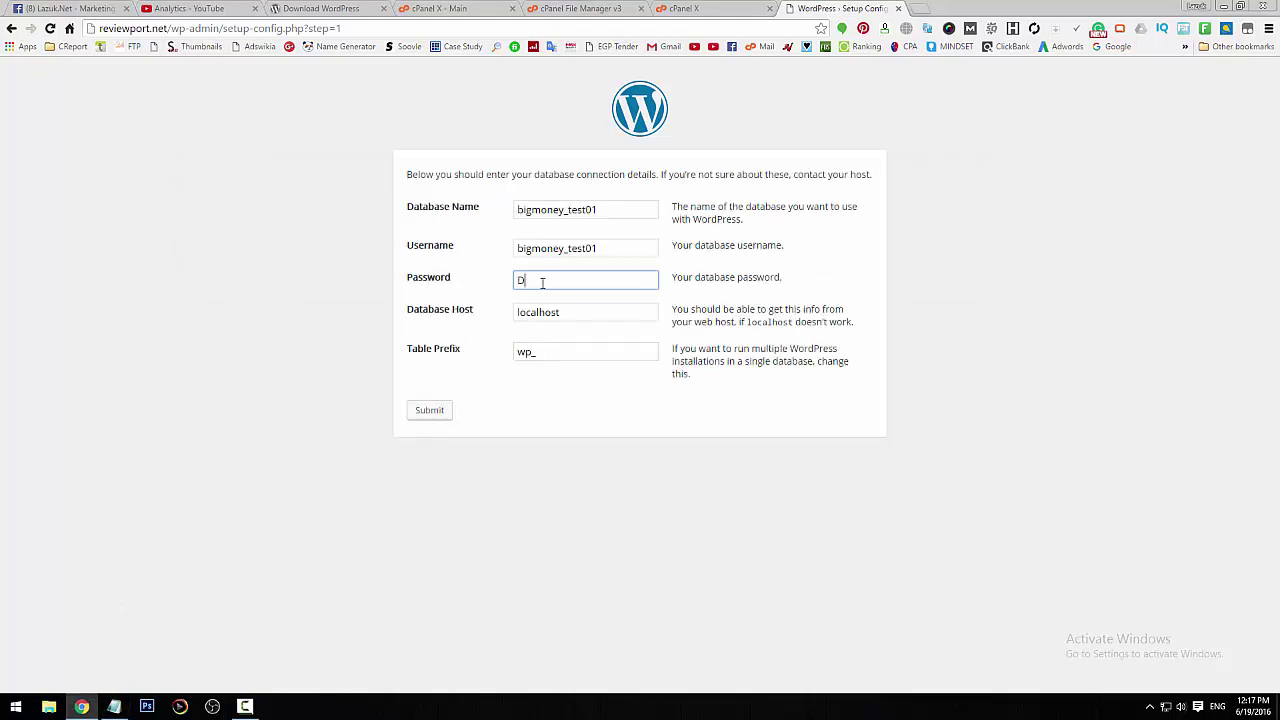
left_click(429, 411)
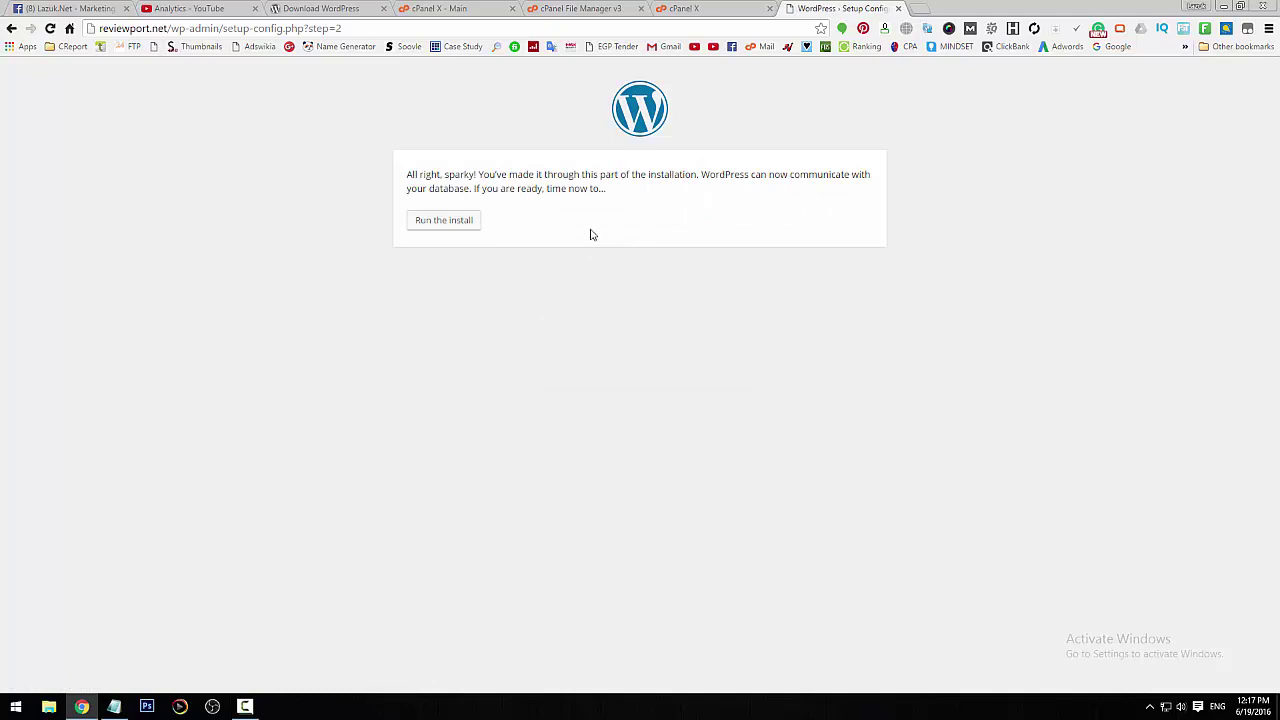
Enter site title ReviewPort.Net and replace the suggested admin username with your chosen one
left_click(448, 226)
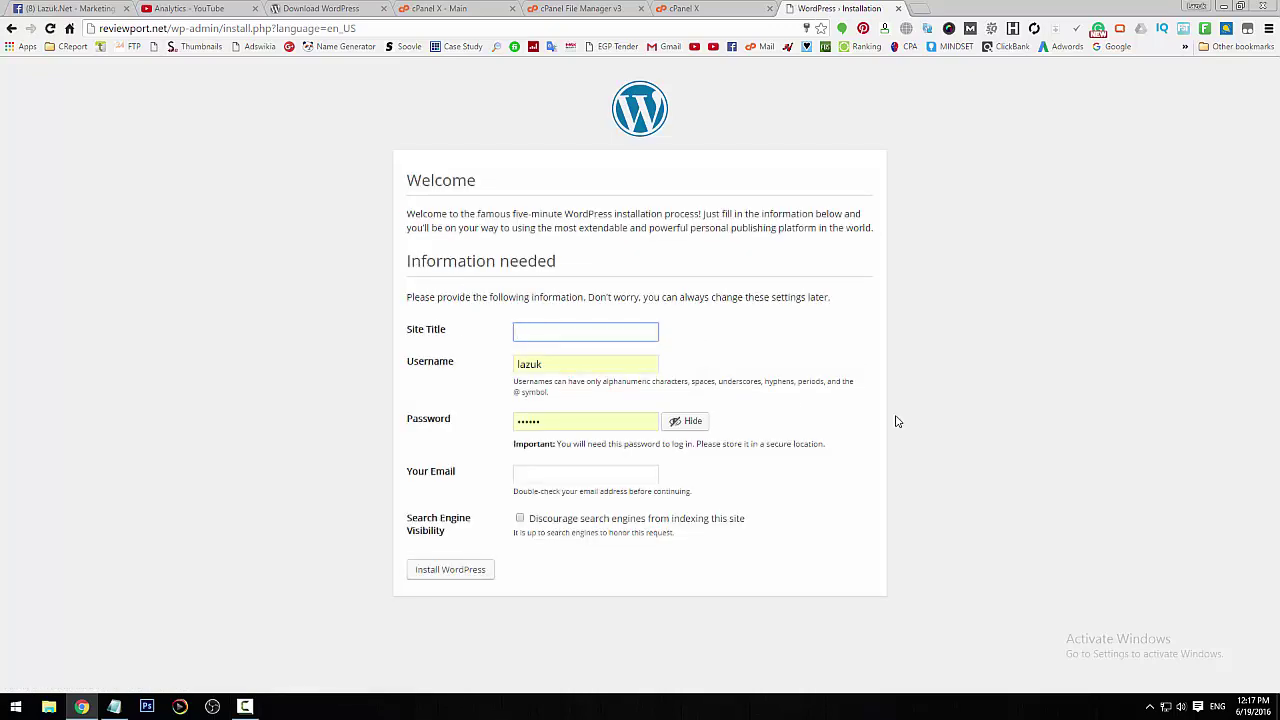
type("R")
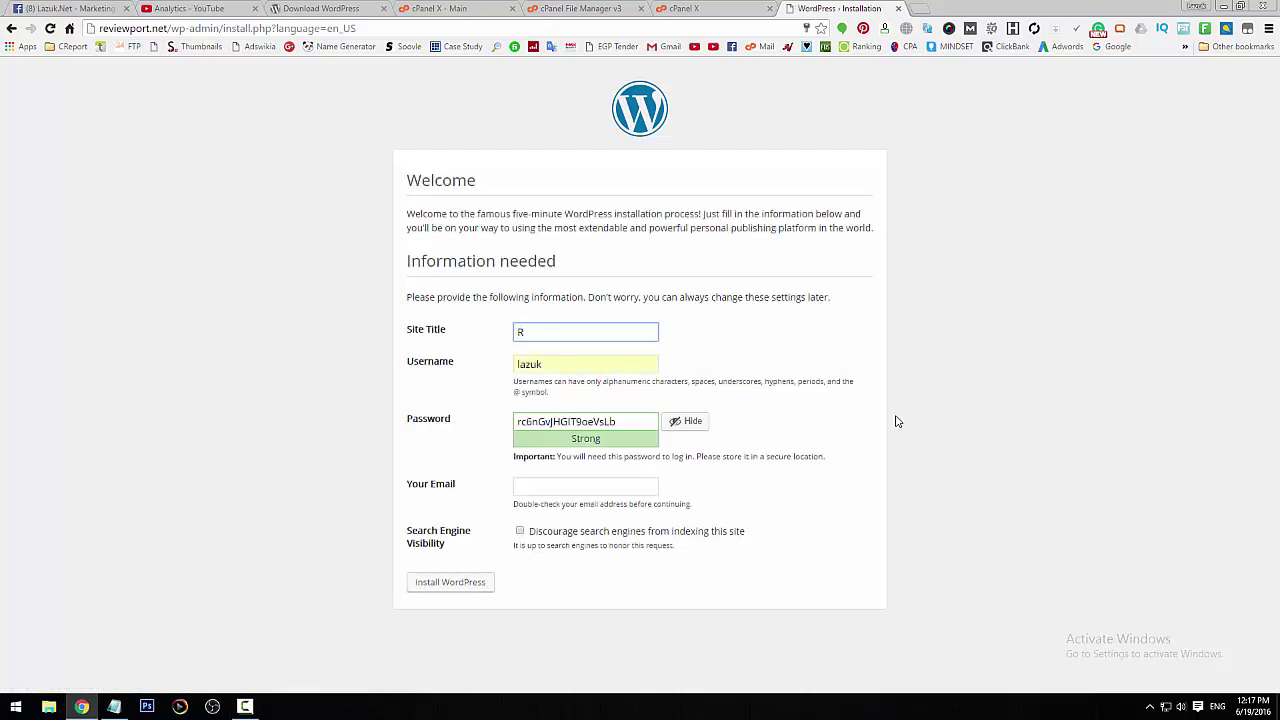
type("eviewPort.Net")
left_click(586, 366)
left_click(800, 407)
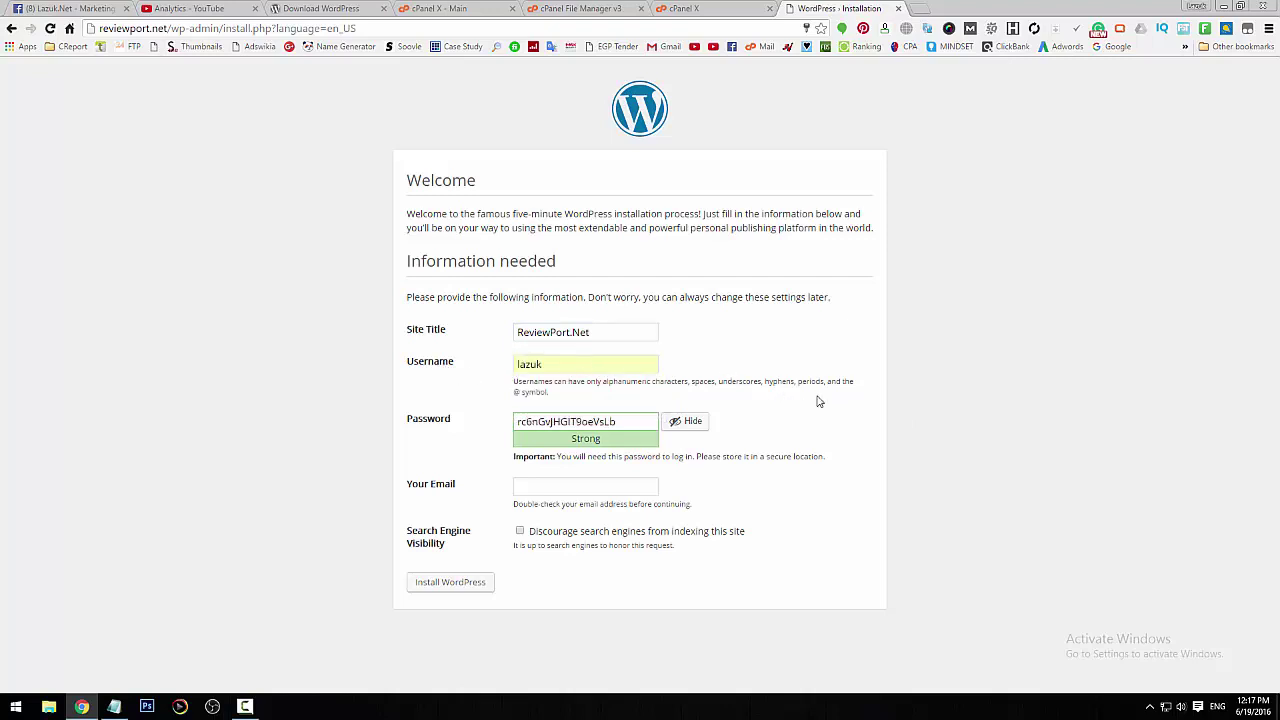
double_click(562, 365)
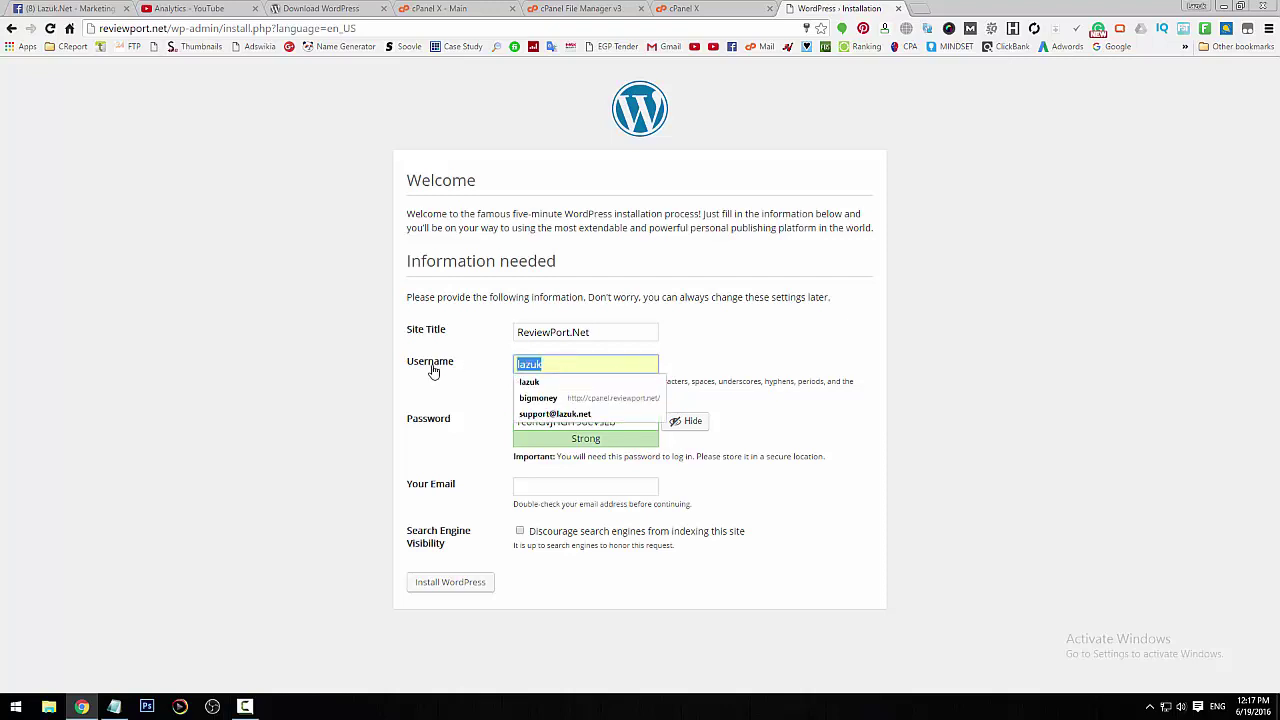
type("admin")
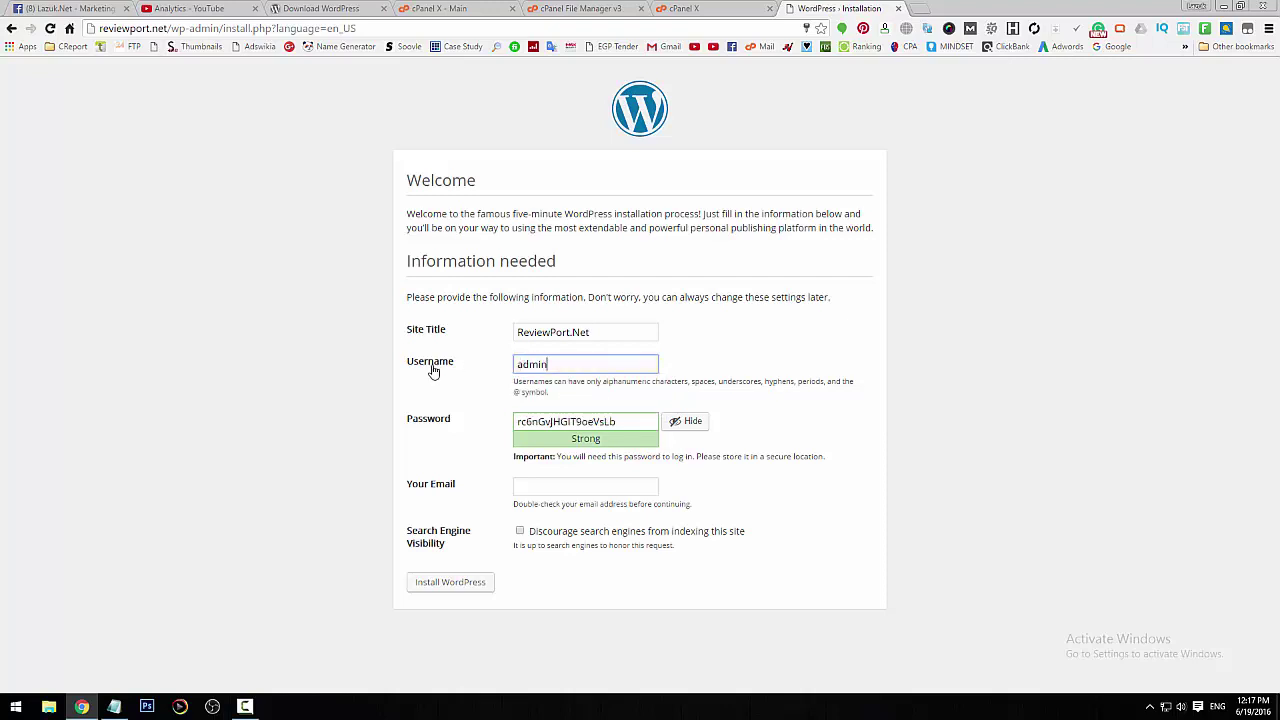
key("BackSpace")
key("BackSpace")
key("BackSpace")
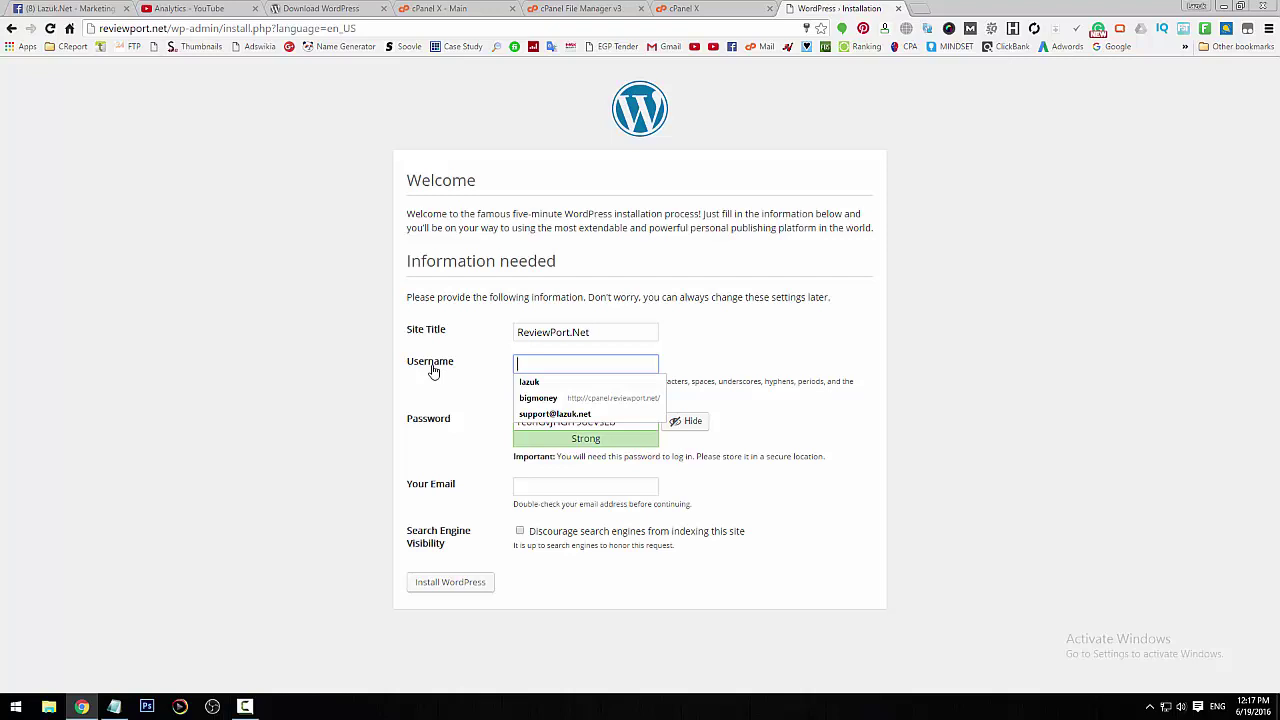
type("lazuk")
key("Tab")
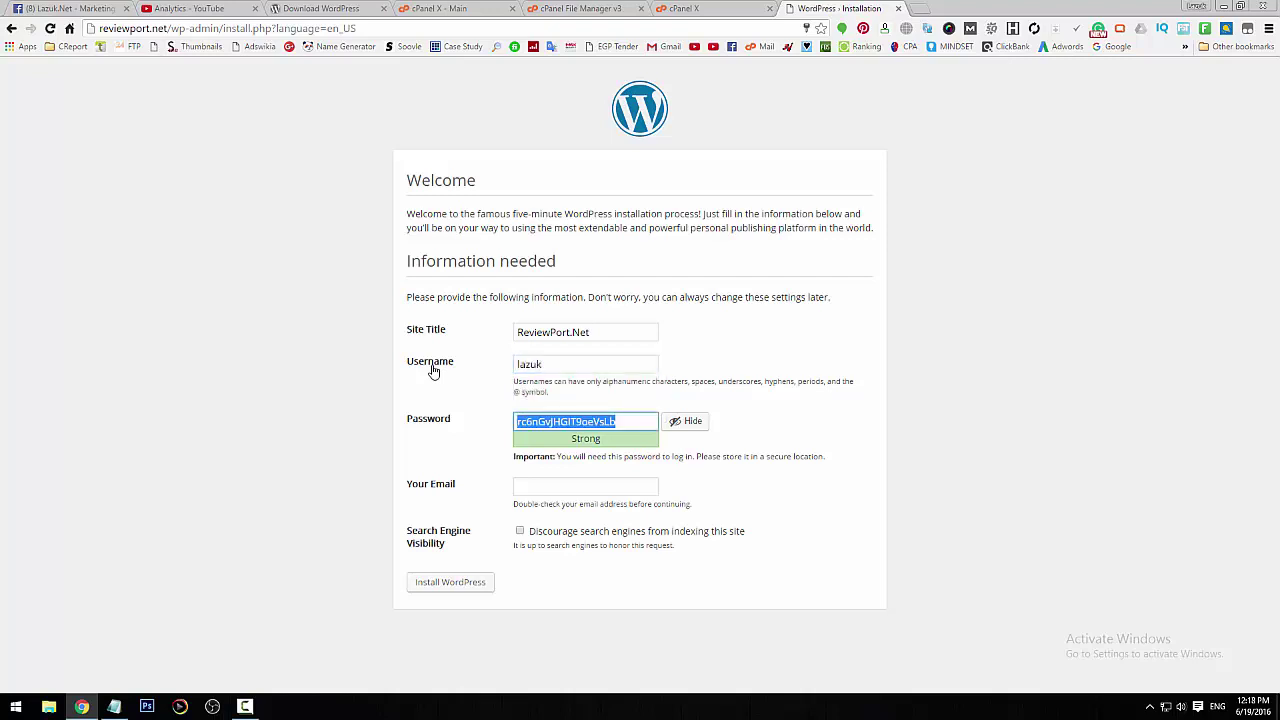
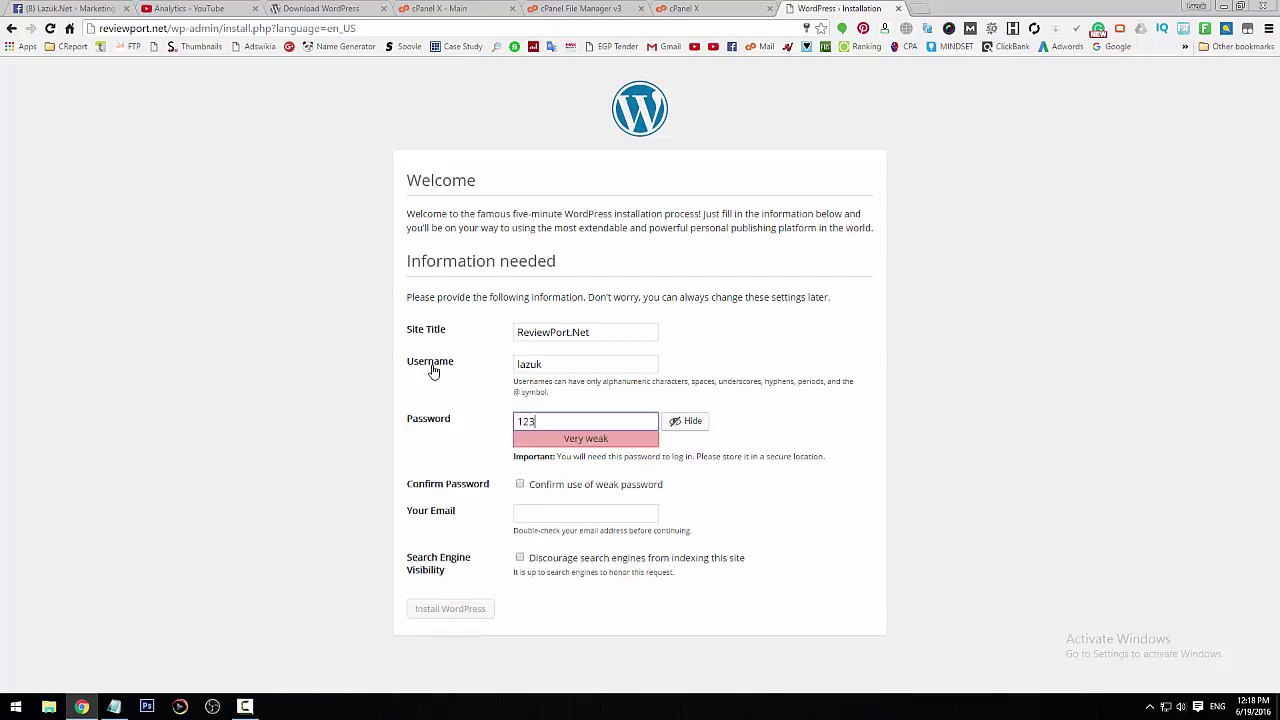
Set a short admin password, confirm weak password, fill the admin e-mail, discourage indexing, and install
left_click(520, 485)
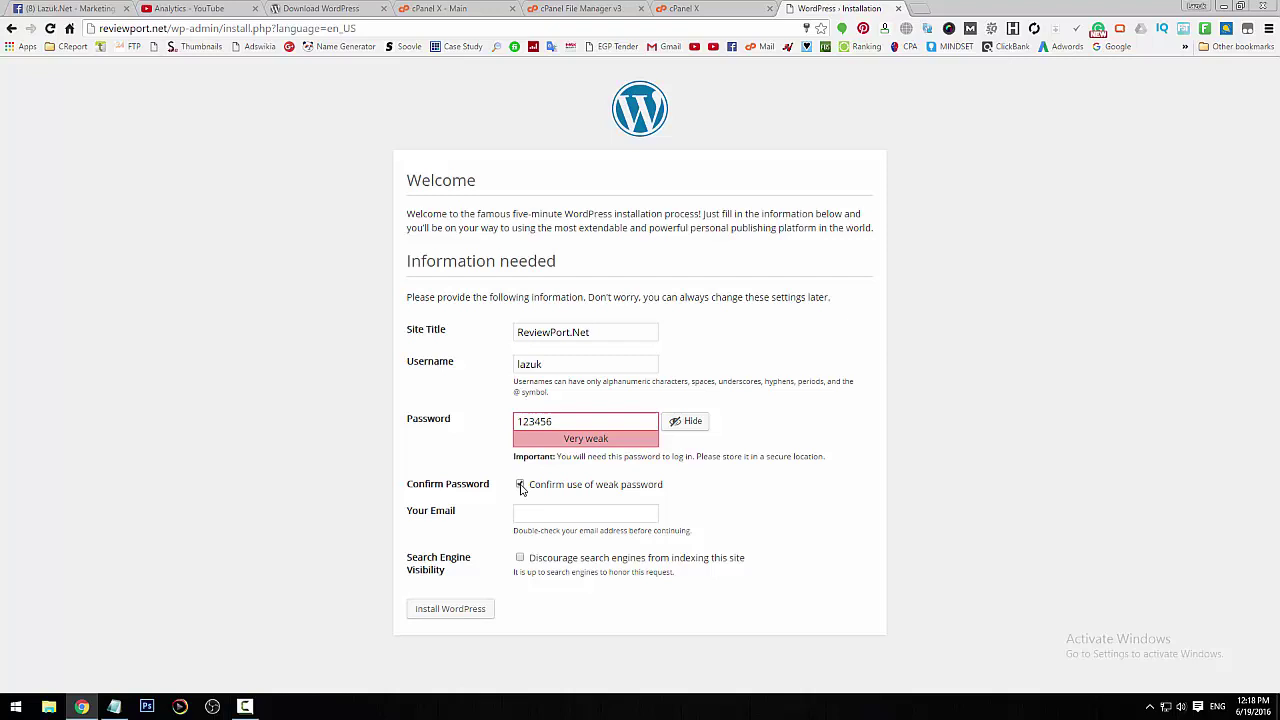
left_click(534, 513)
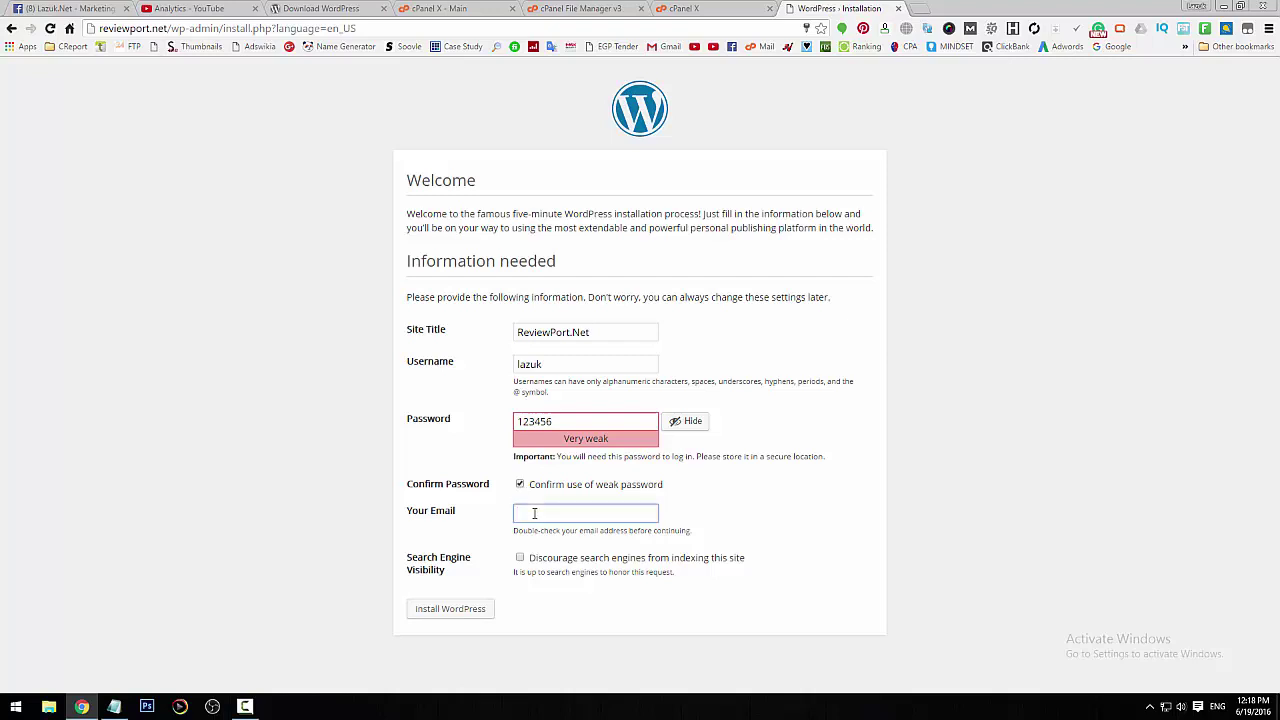
left_click(534, 513)
left_click(560, 530)
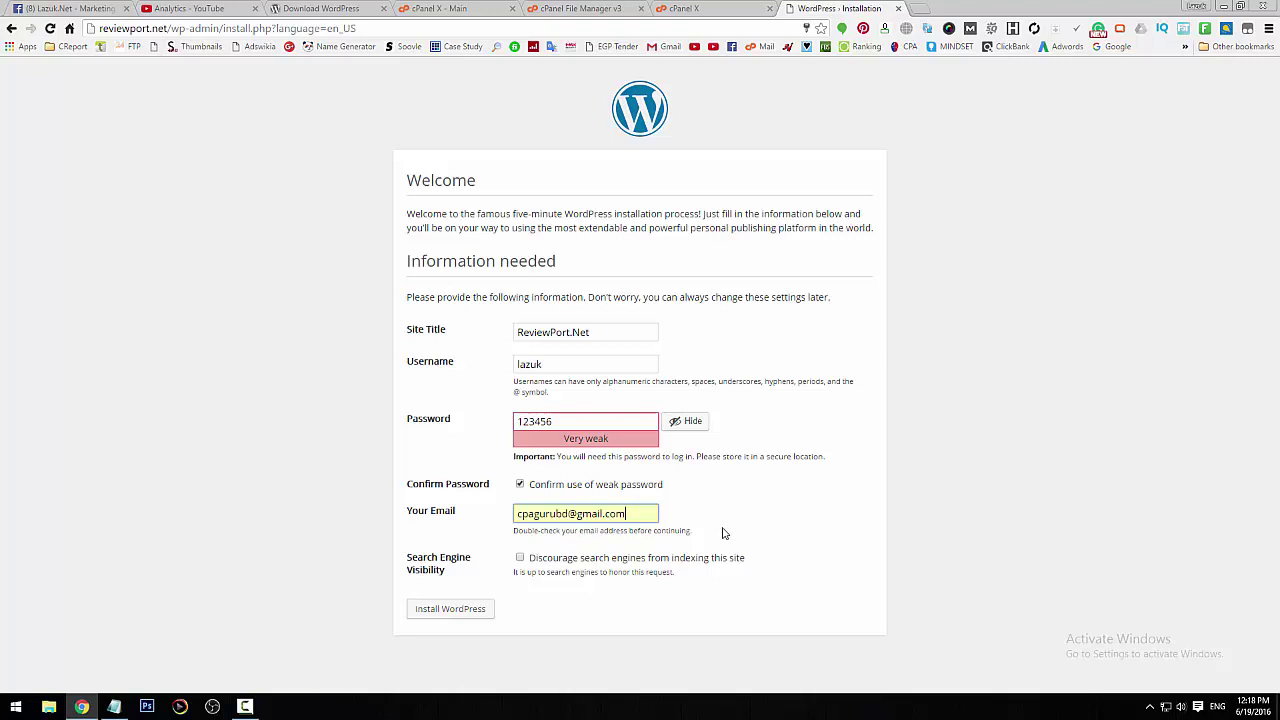
left_click(519, 558)
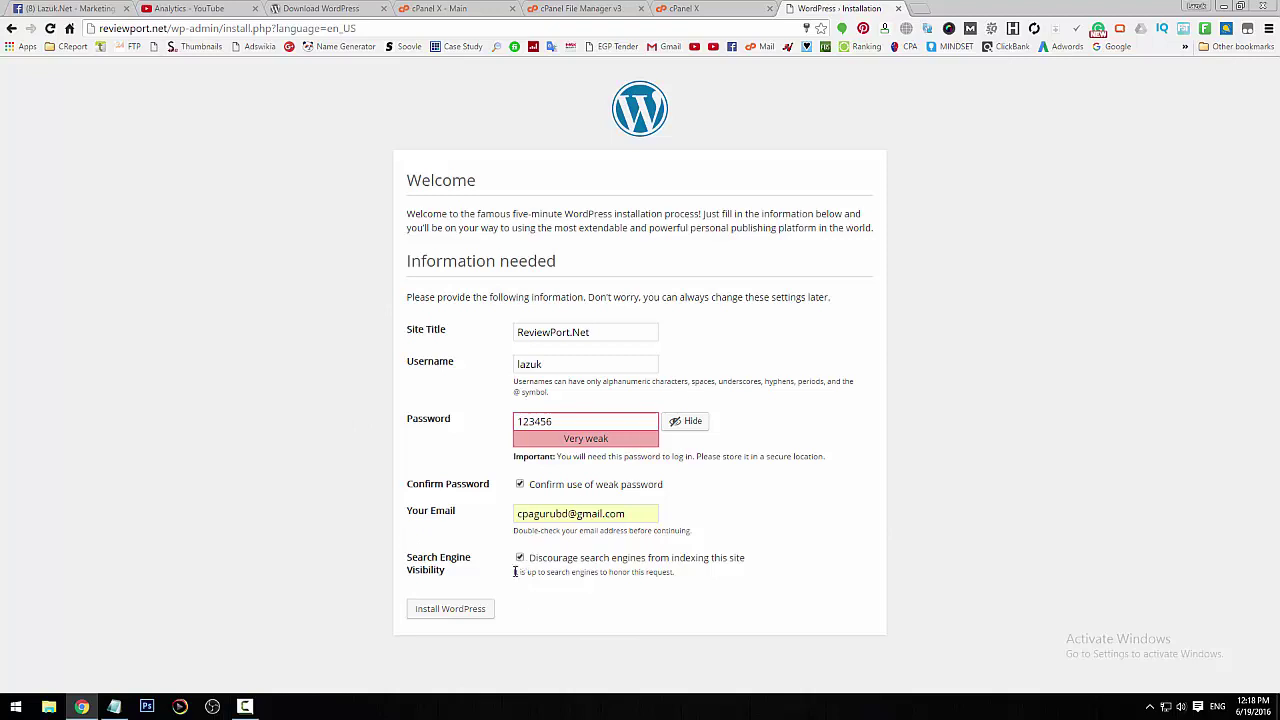
left_click(453, 613)
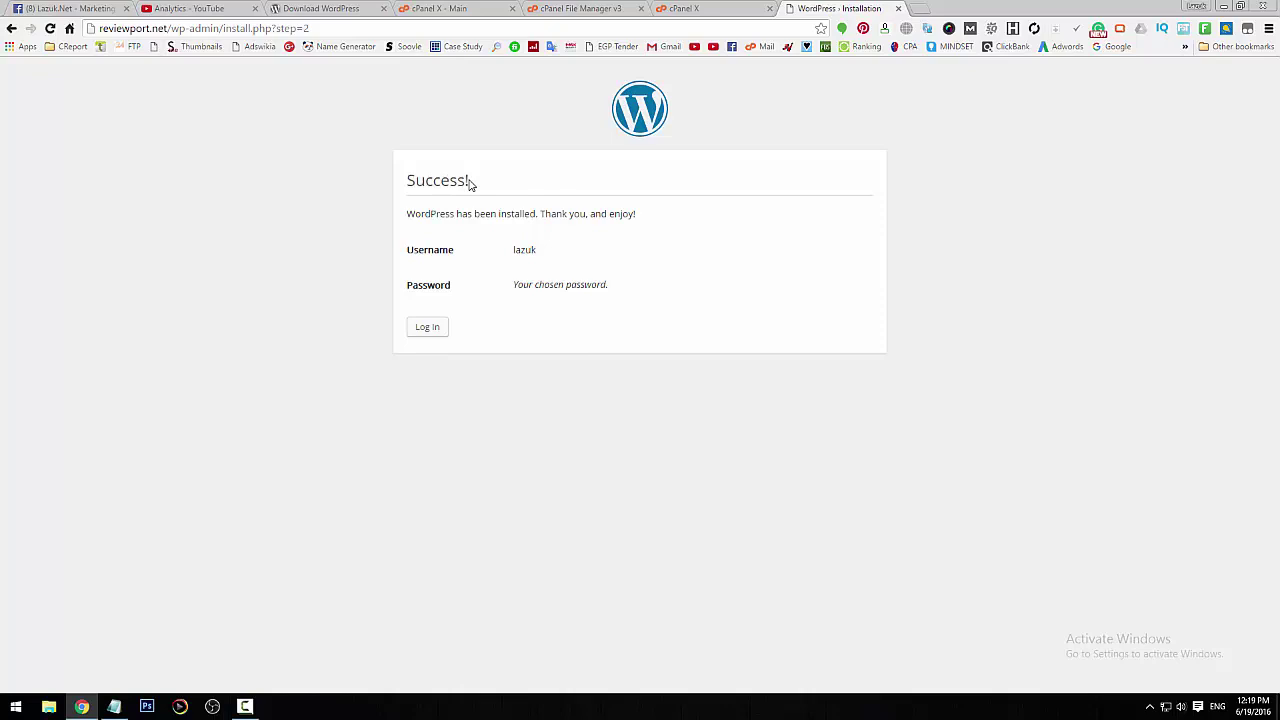
Open reviewport.net in a new tab and scroll the live site
left_click(920, 9)
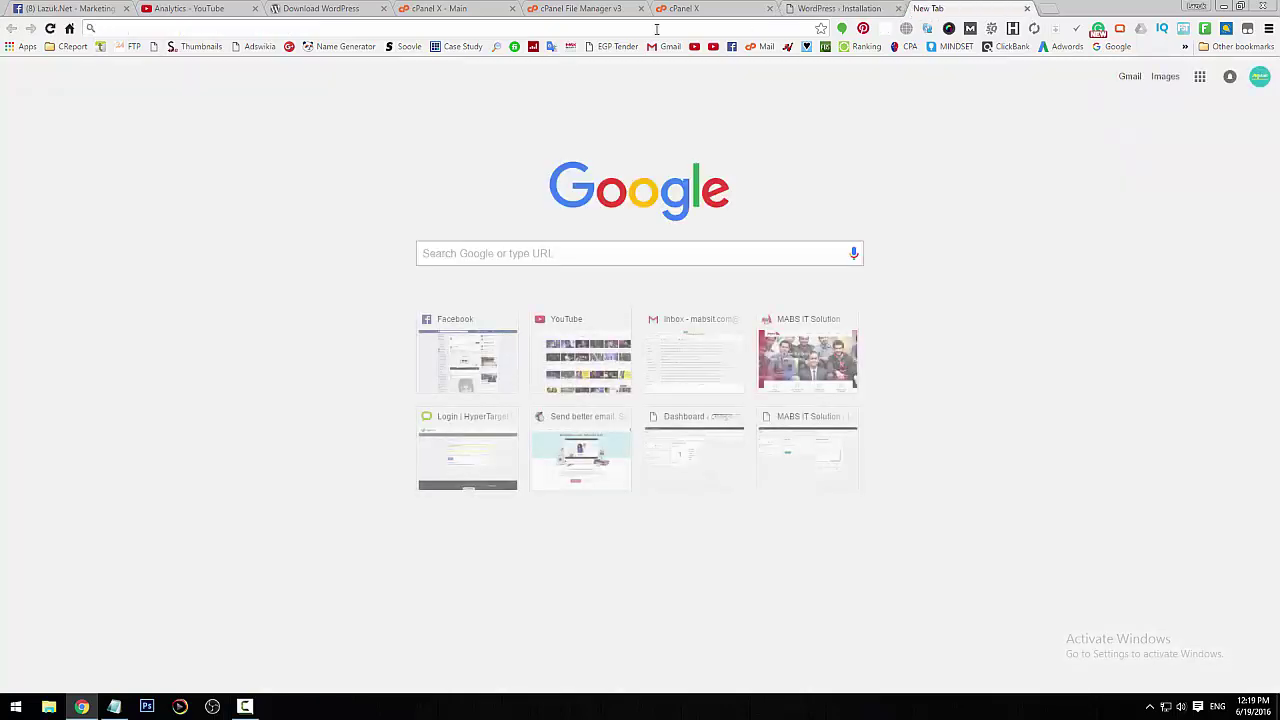
type("re")
key("Return")
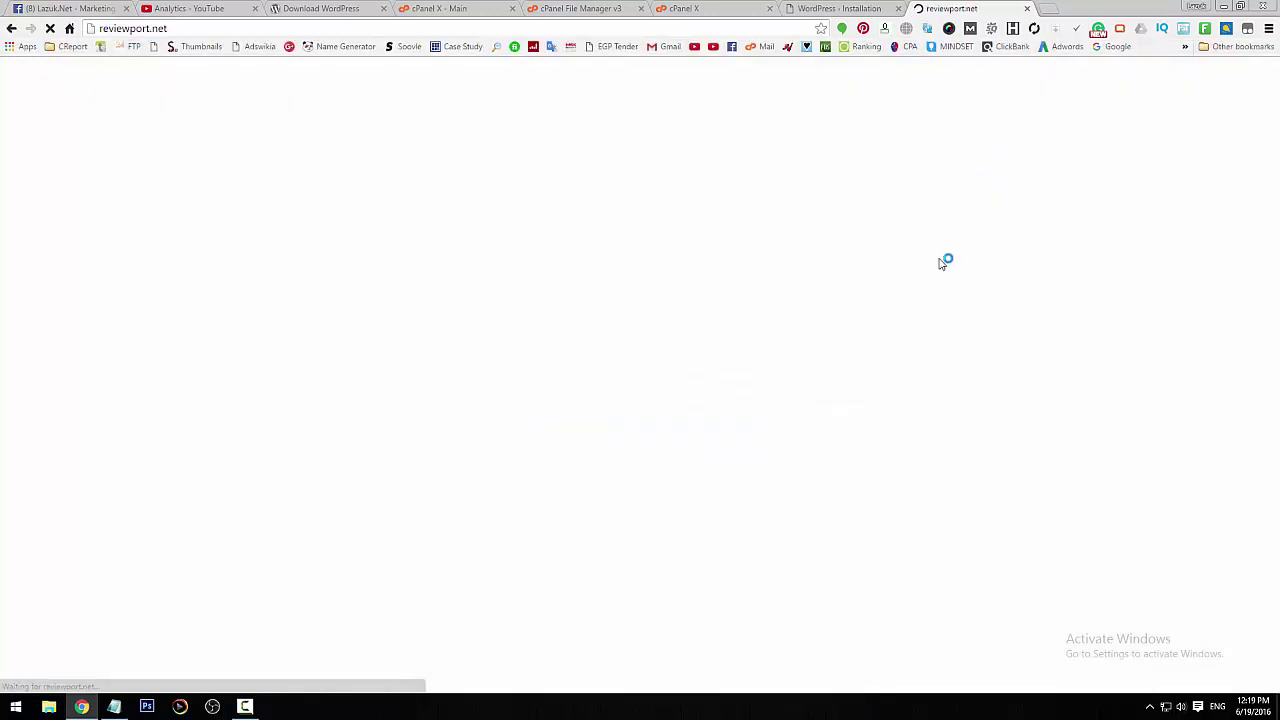
scroll(829, 440, "down", 5)
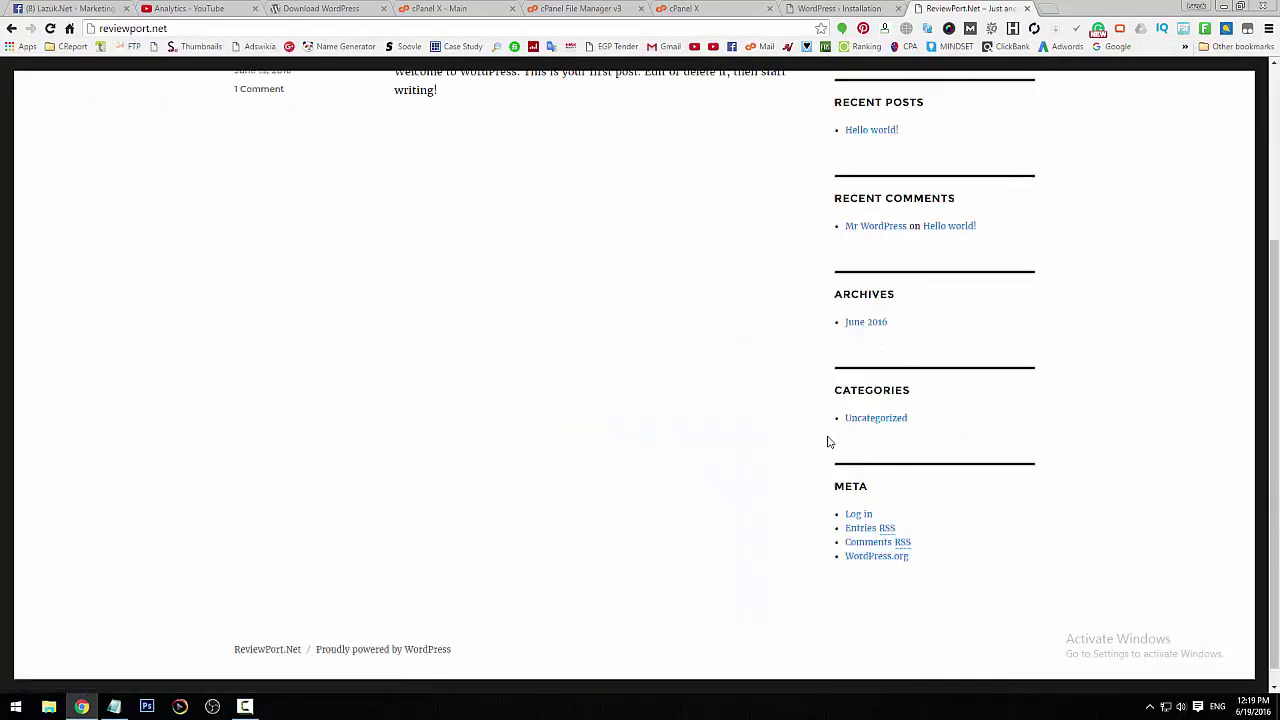
scroll(829, 440, "up", 3)
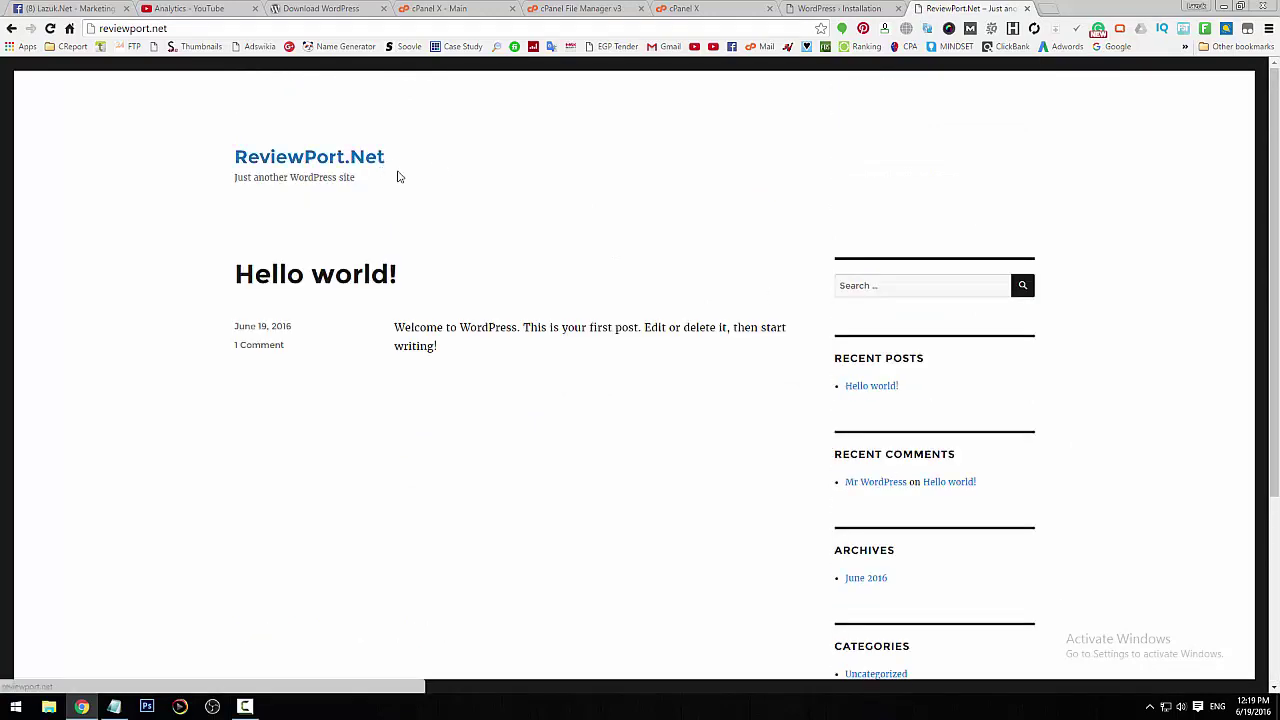
Go to reviewport.net/wp-admin to bring up the admin login page
left_click(848, 8)
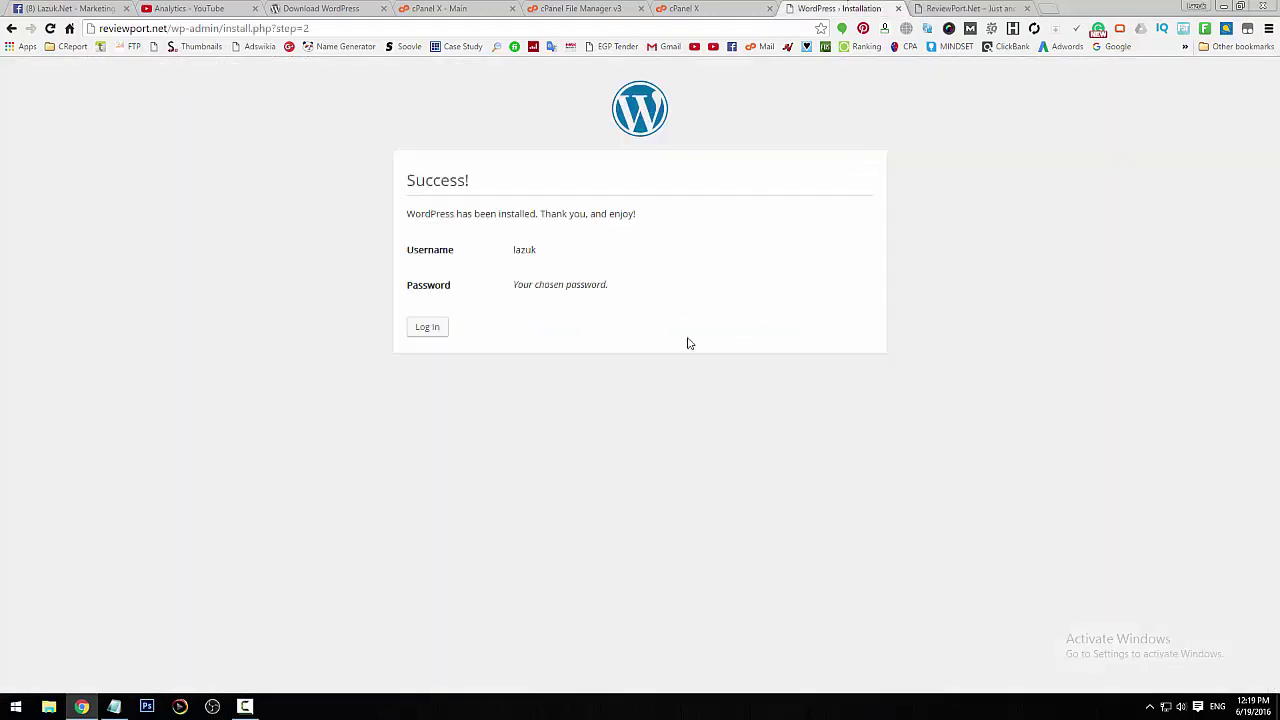
left_click(950, 8)
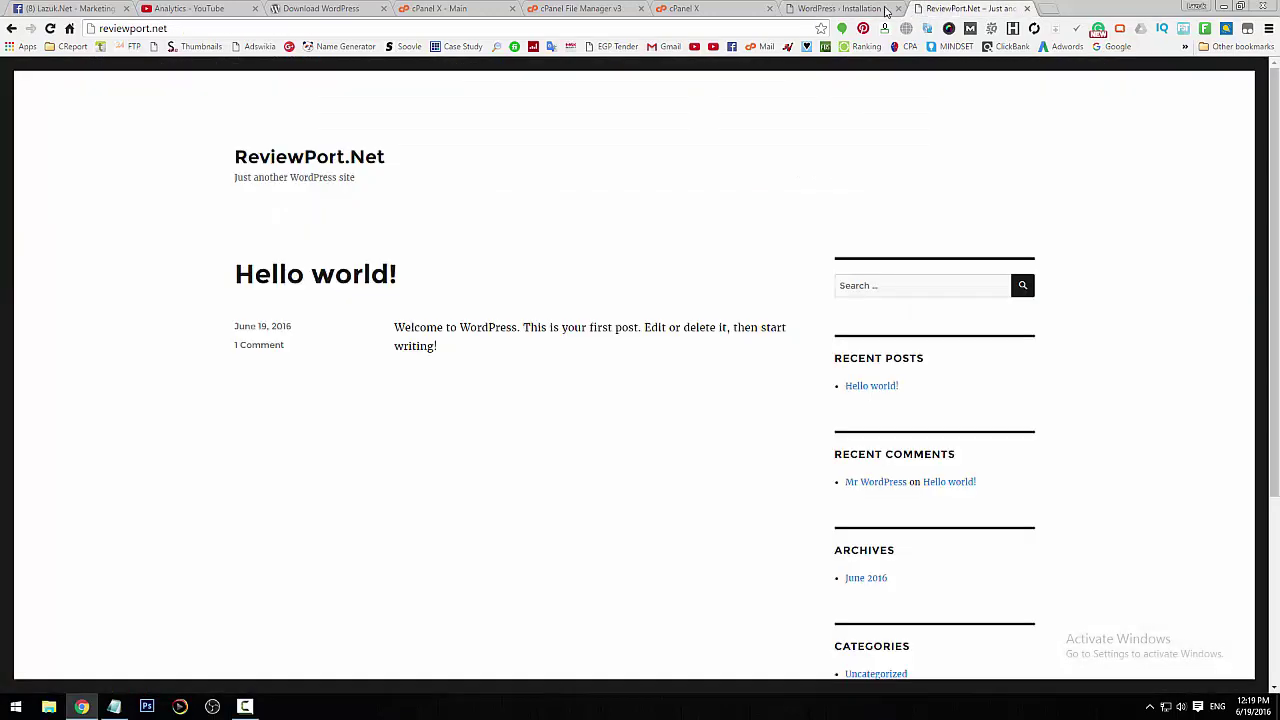
left_click(501, 27)
left_click(501, 27)
type("/")
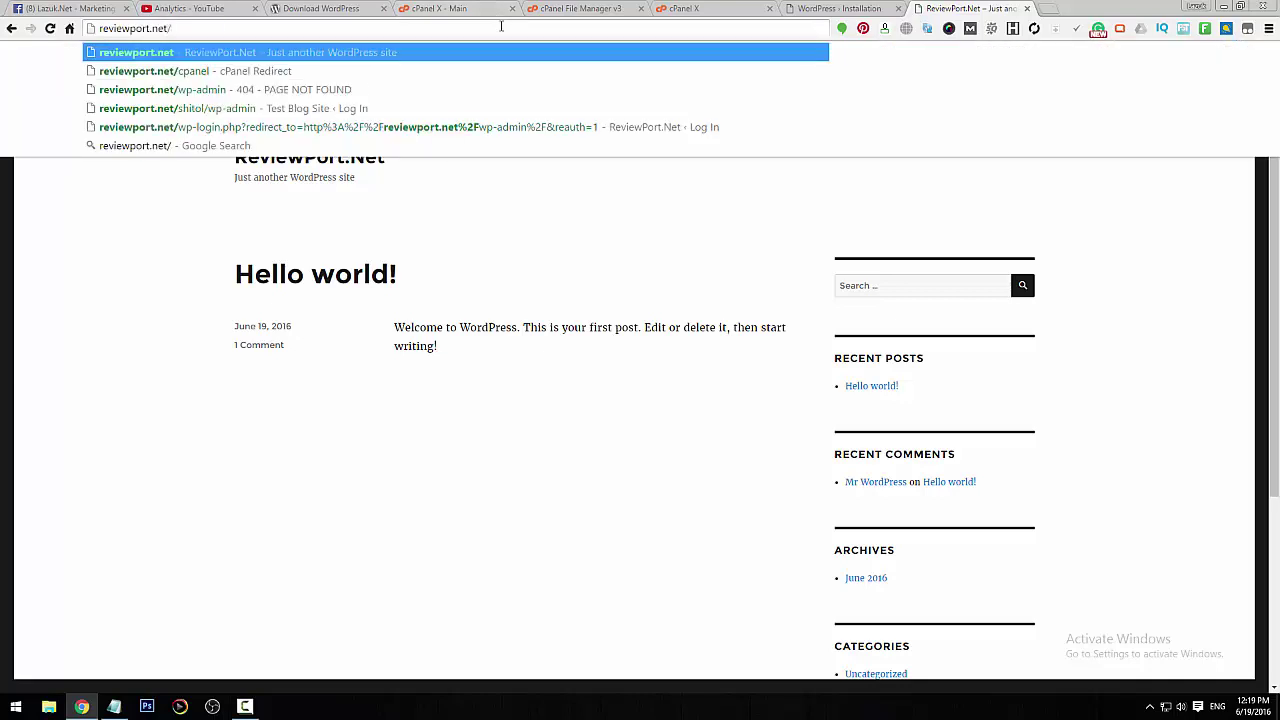
type("wp-admi")
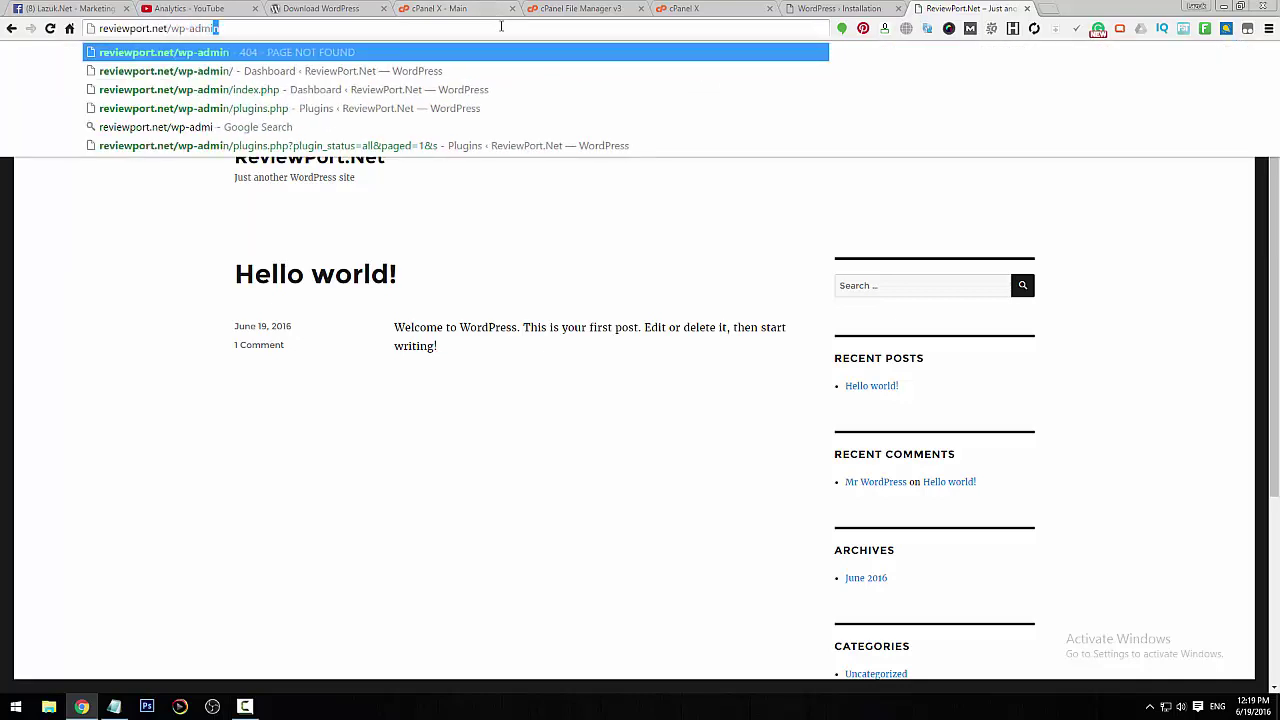
type("n")
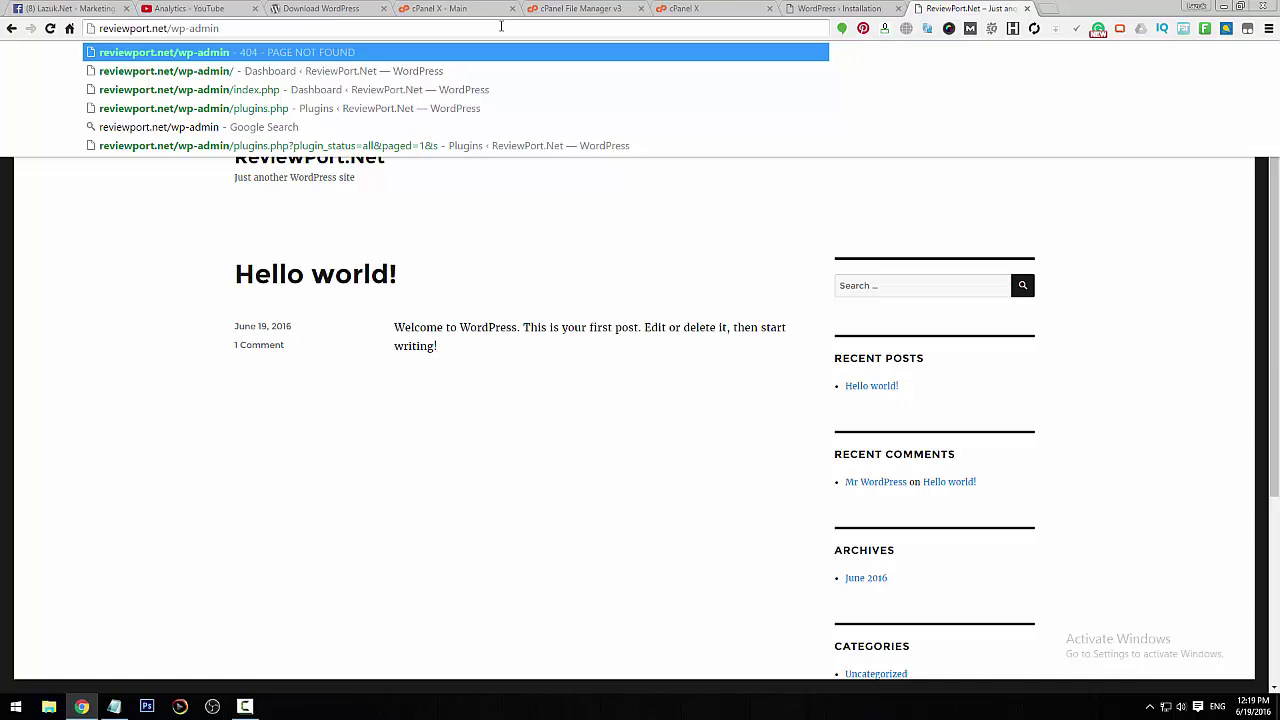
key("Return")
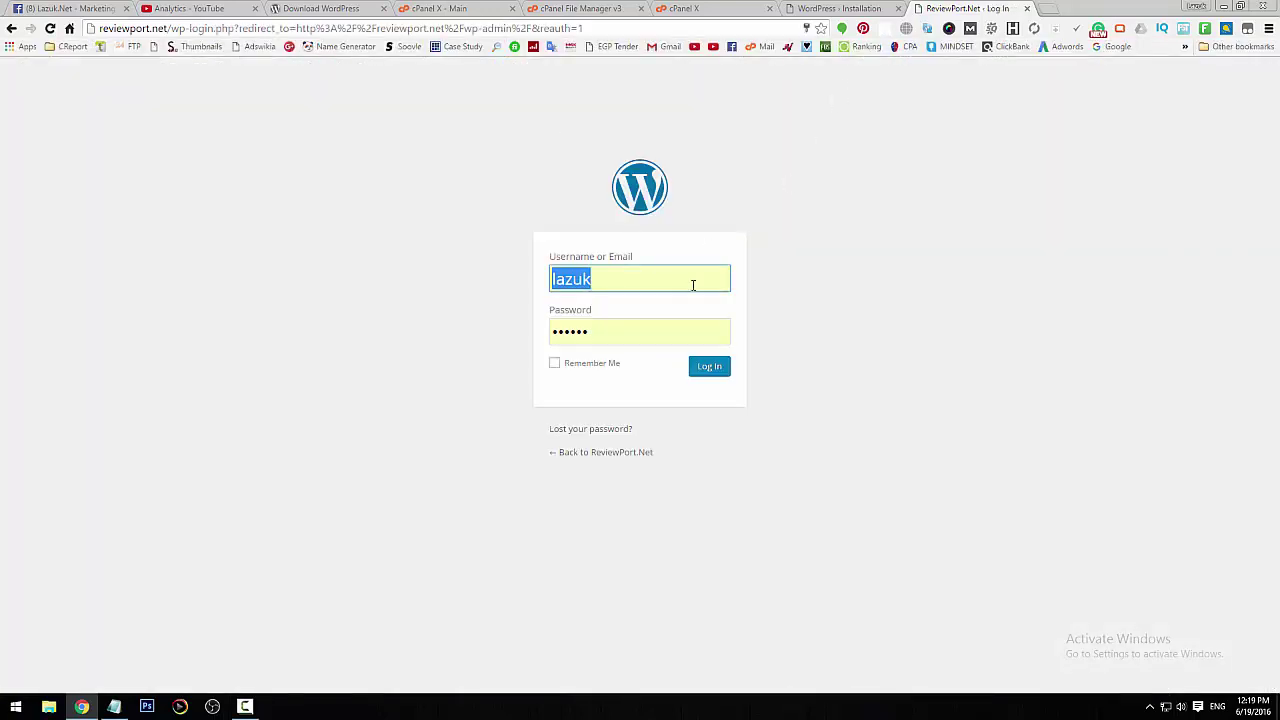
Enter the admin username and password and log in to the ReviewPort.Net Dashboard
left_click_drag(640, 282, 483, 286)
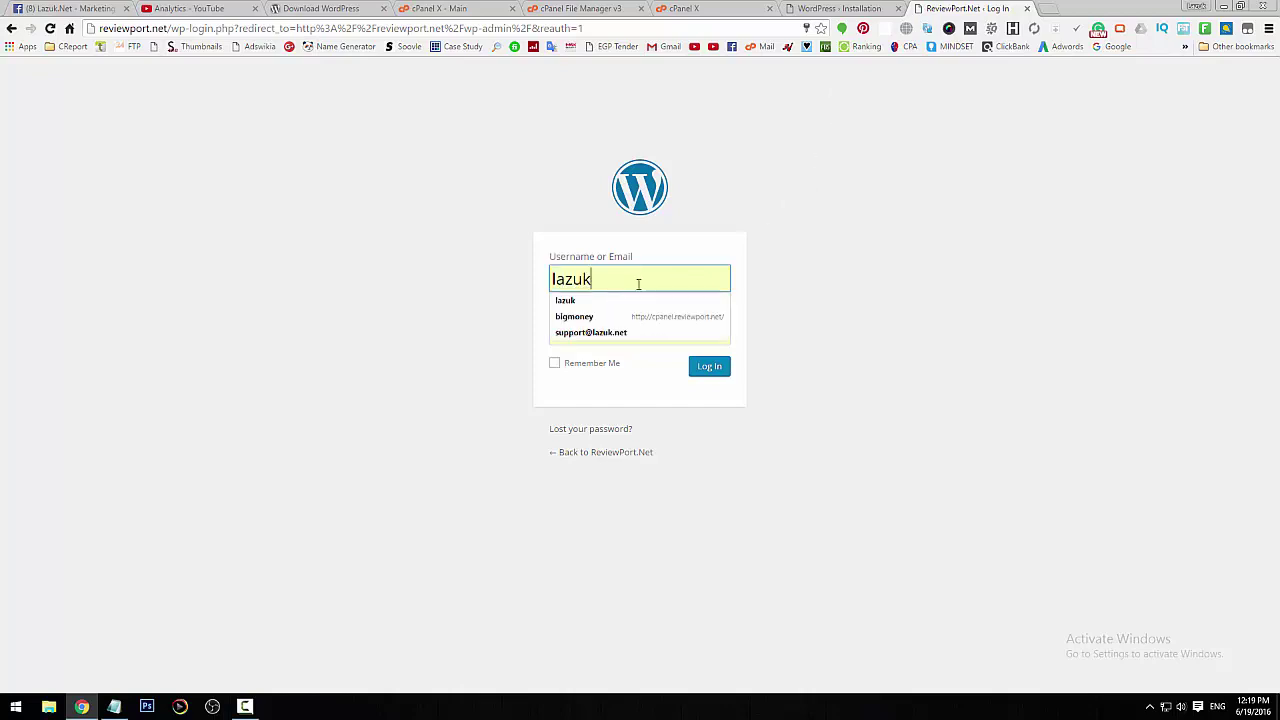
left_click(483, 286)
left_click_drag(611, 337, 437, 336)
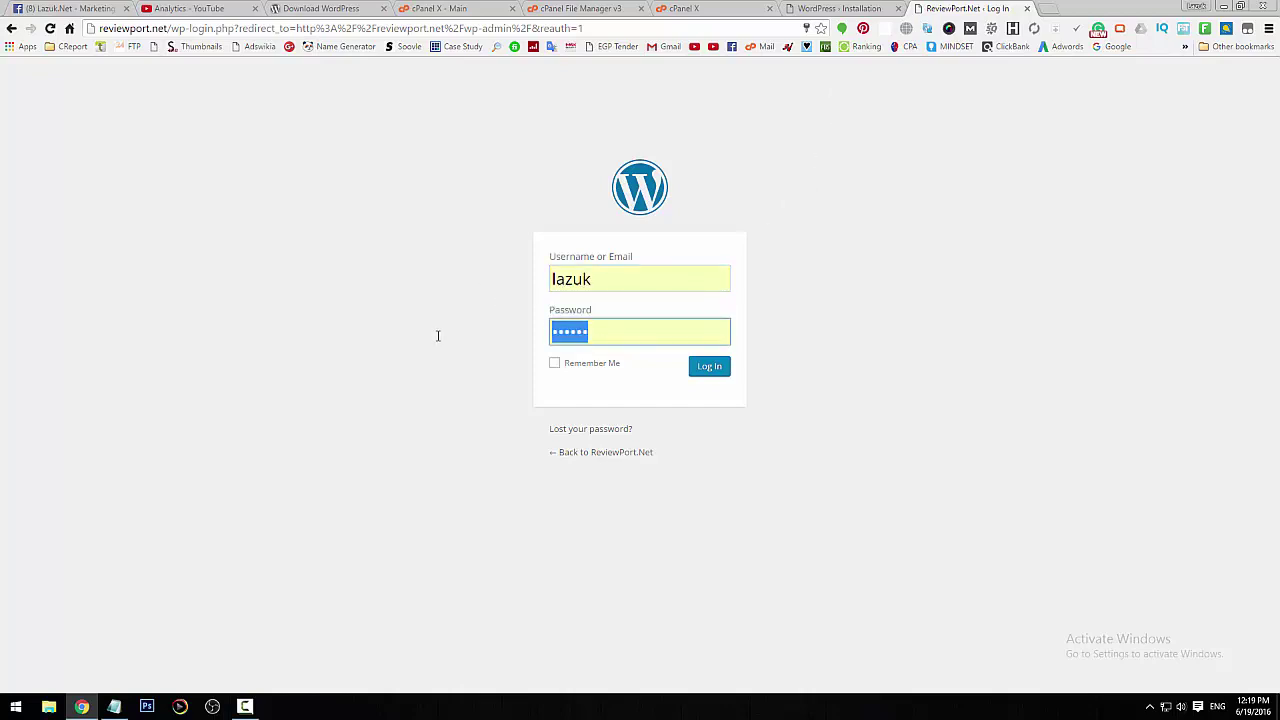
type("*****")
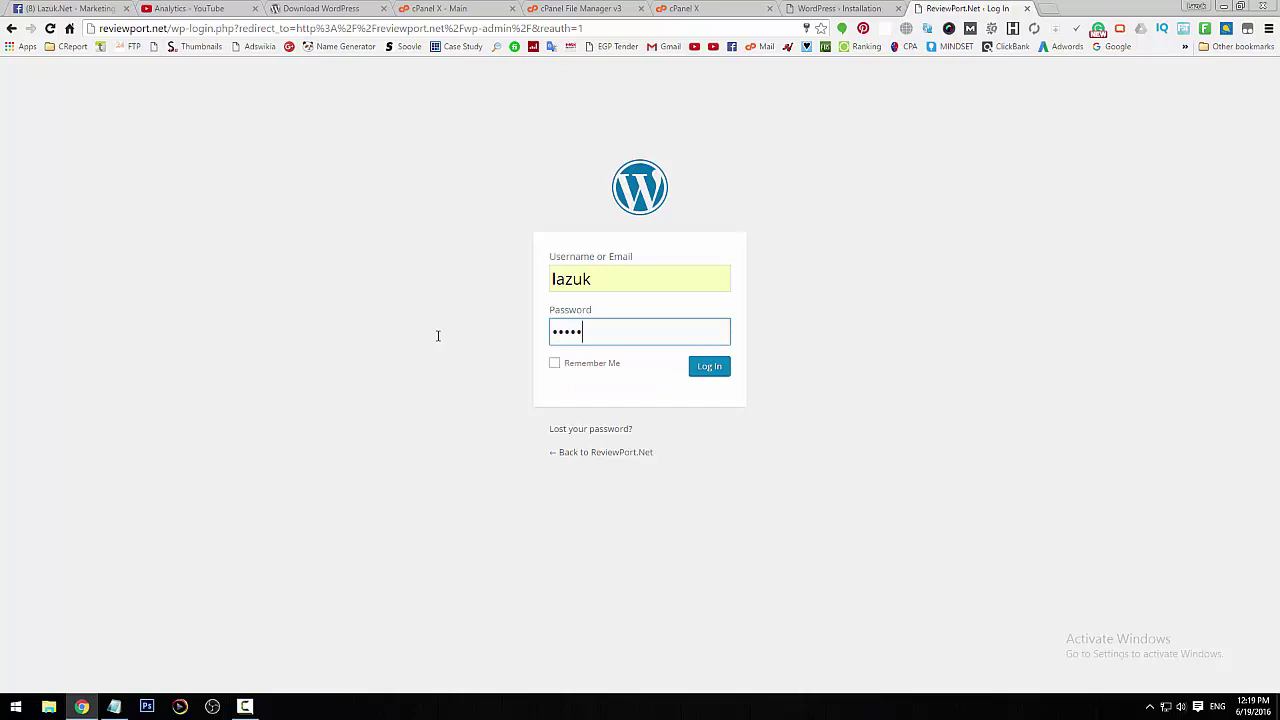
type("*")
left_click(713, 368)
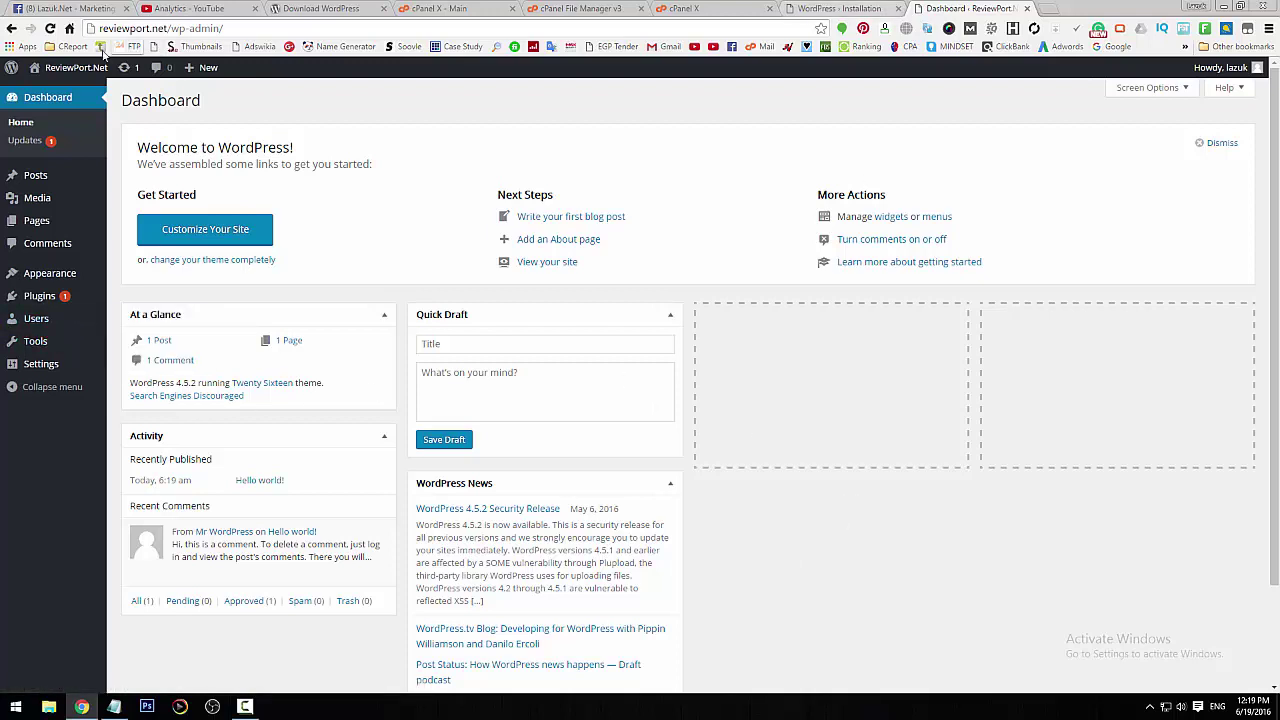
Visit the site from the admin bar and scroll through the Hello world! post
mouse_move(75, 67)
left_click(50, 91)
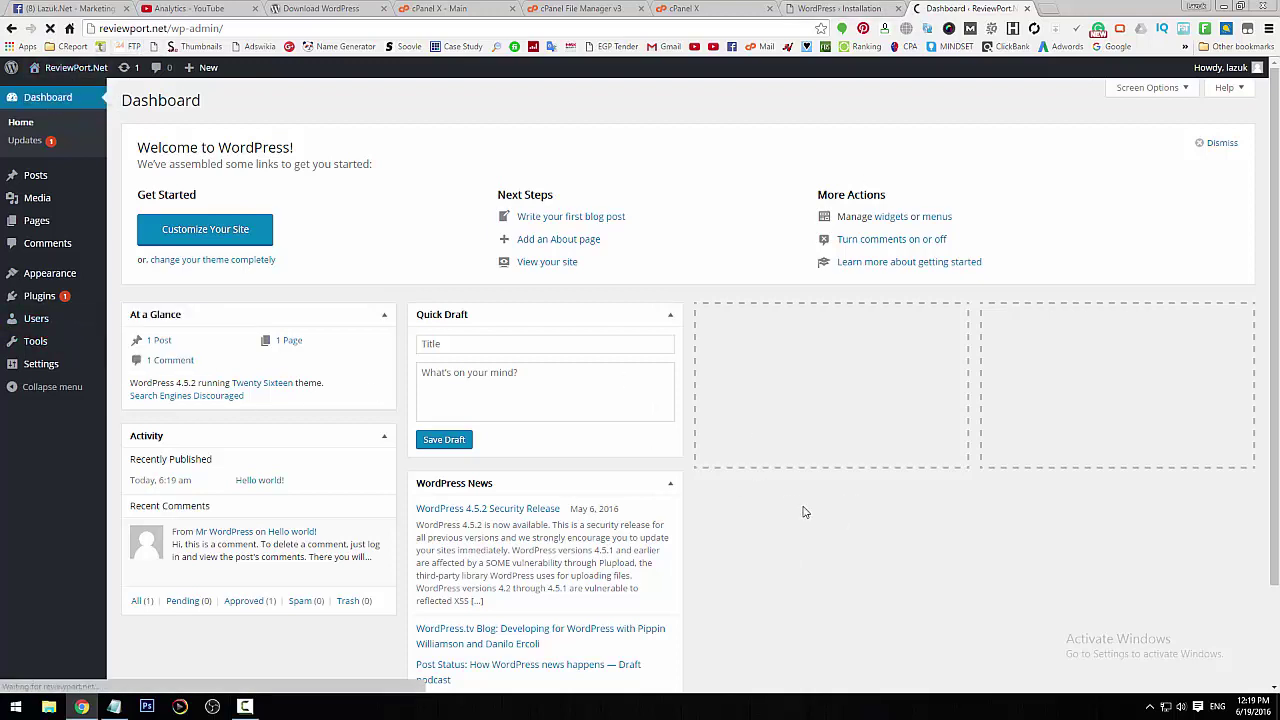
scroll(812, 500, "down", 1)
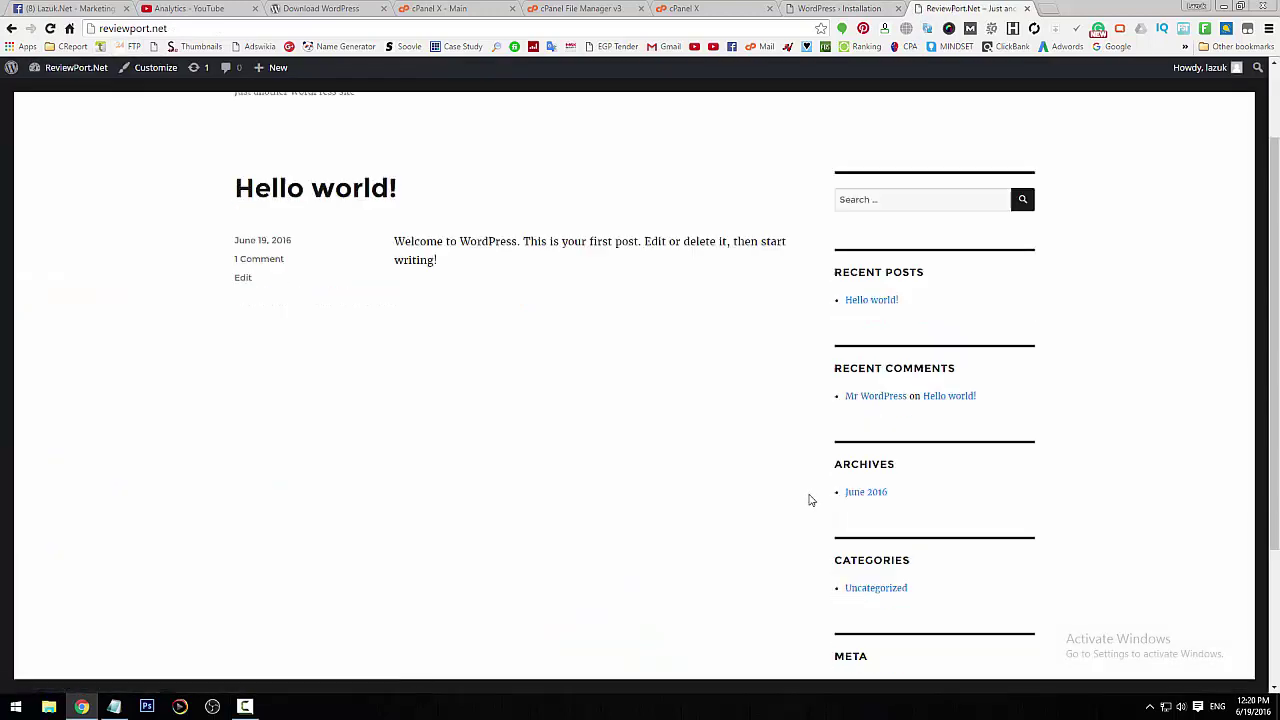
scroll(811, 500, "down", 2)
scroll(811, 500, "up", 3)
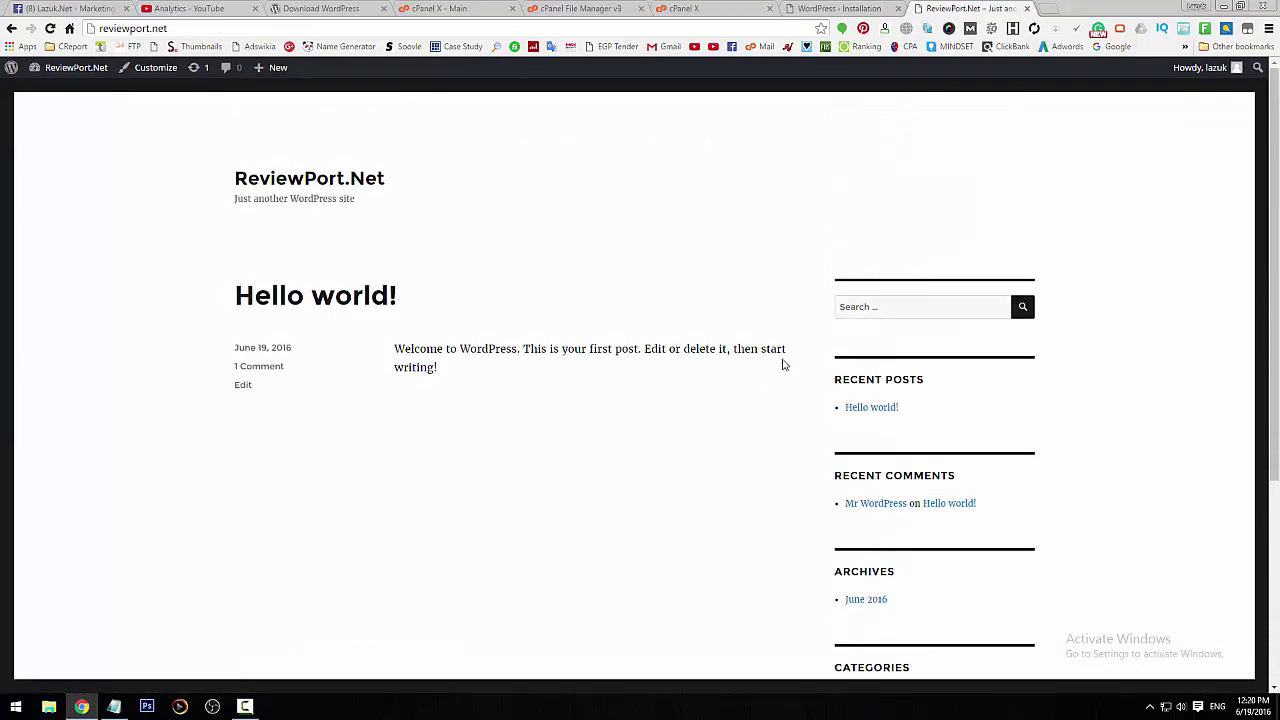
left_click_drag(781, 350, 394, 349)
left_click(448, 378)
left_click(394, 349)
scroll(658, 510, "down", 3)
scroll(658, 510, "up", 3)
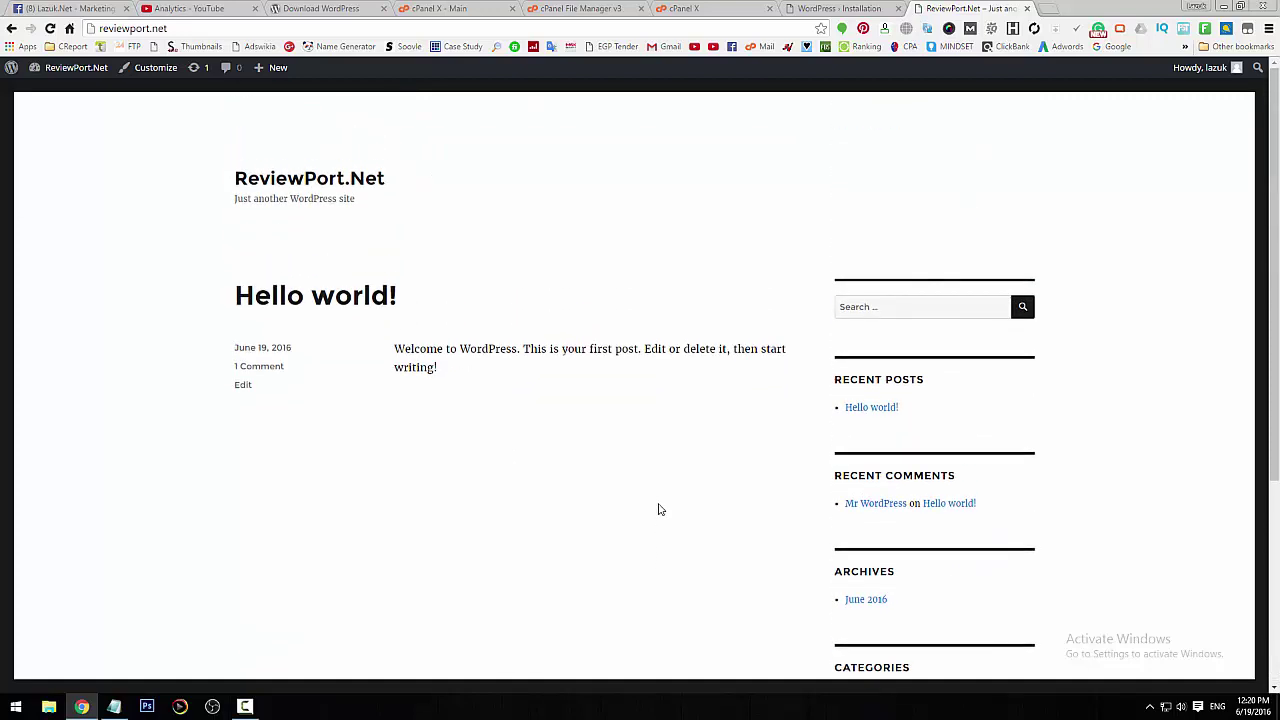